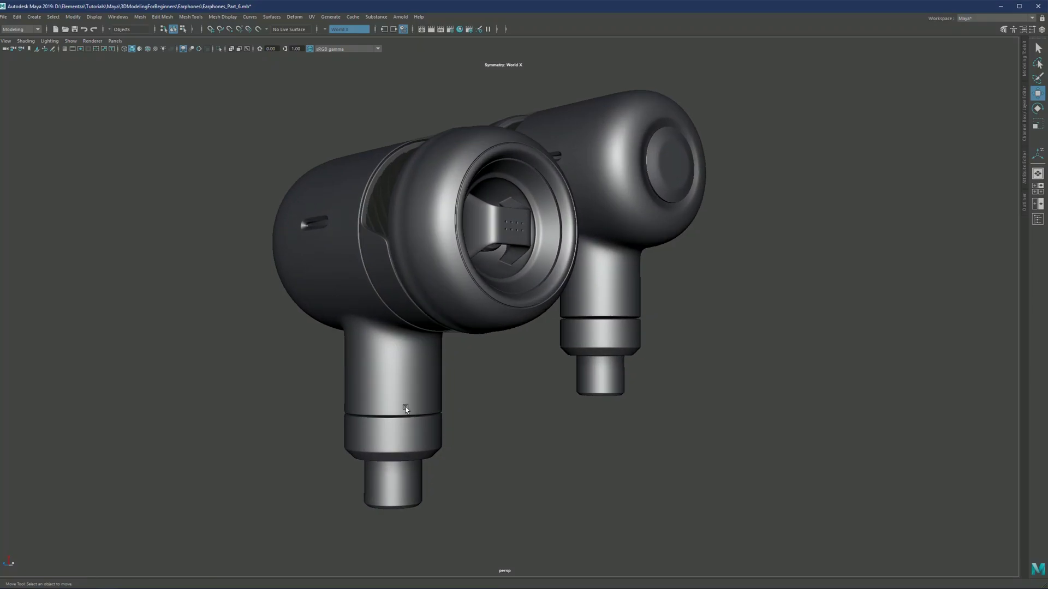
# - Examine the connector ring and stem at the base of the front earphone, from close up and from below
pyautogui.click(481, 346)
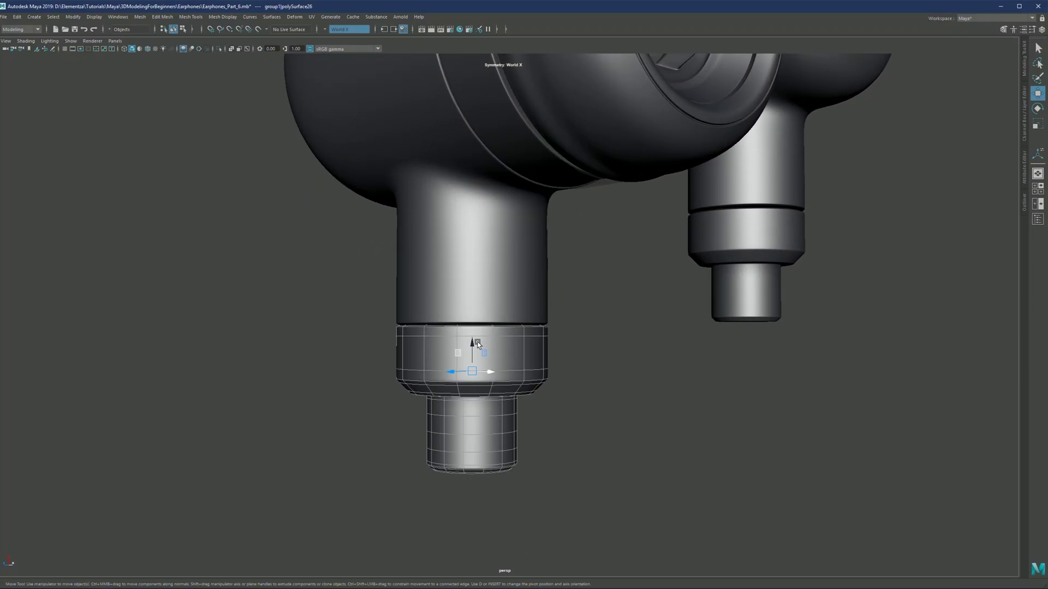
pyautogui.moveTo(473, 344); pyautogui.dragTo(474, 404)
pyautogui.press('q')
pyautogui.click(617, 330)
pyautogui.scroll(3, 524, 336)
pyautogui.keyDown('alt'); pyautogui.moveTo(522, 337); pyautogui.dragTo(525, 298, button='middle'); pyautogui.keyUp('alt')
pyautogui.keyDown('alt'); pyautogui.moveTo(521, 328); pyautogui.dragTo(487, 290); pyautogui.keyUp('alt')
pyautogui.scroll(3, 486, 315)
pyautogui.scroll(-3, 499, 331)
pyautogui.keyDown('alt'); pyautogui.moveTo(512, 350); pyautogui.dragTo(502, 295); pyautogui.keyUp('alt')
pyautogui.scroll(-4, 499, 343)
pyautogui.click(482, 332)
pyautogui.press('w')
pyautogui.click(435, 315)
pyautogui.scroll(-4, 510, 297)
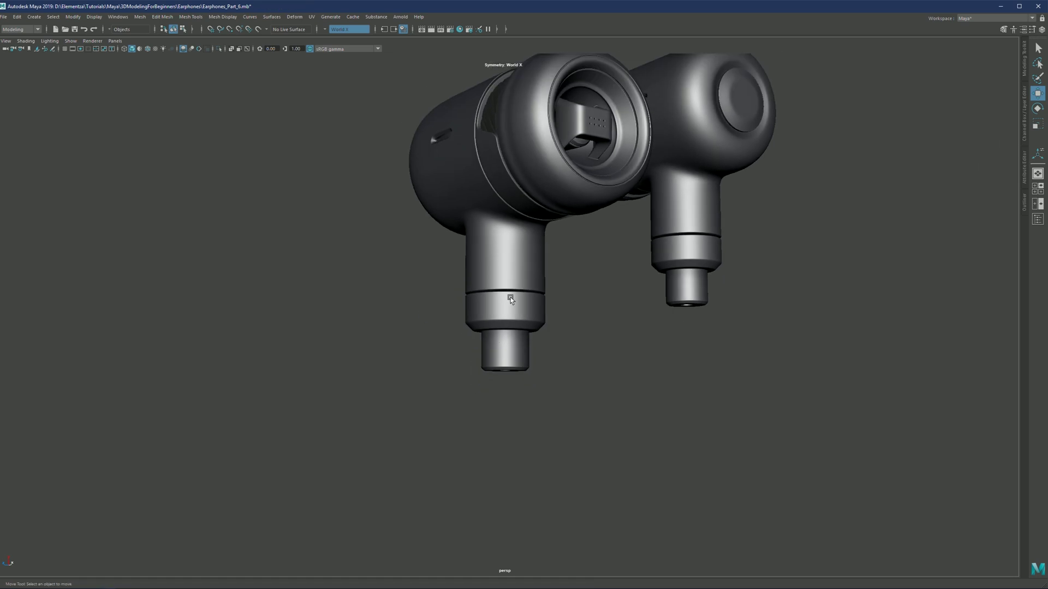
pyautogui.keyDown('alt'); pyautogui.moveTo(510, 297); pyautogui.dragTo(485, 360, button='middle'); pyautogui.keyUp('alt')
pyautogui.scroll(2, 484, 361)
pyautogui.moveTo(417, 356)
pyautogui.keyDown('alt'); pyautogui.mouseDown()
pyautogui.moveTo(467, 357)
pyautogui.moveTo(435, 348)
pyautogui.mouseUp(); pyautogui.keyUp('alt')
pyautogui.scroll(2, 480, 352)
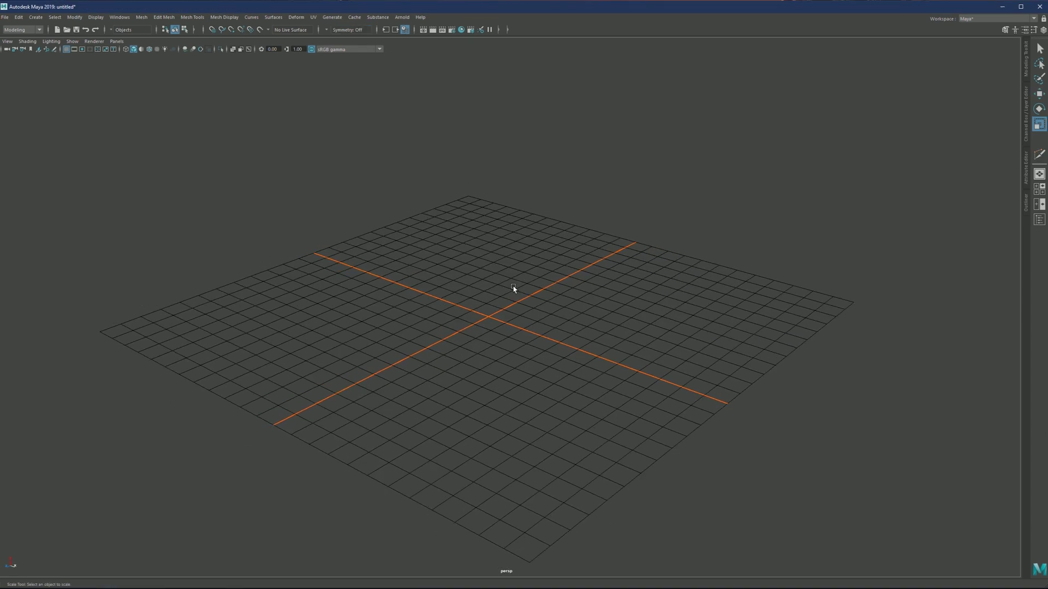
# - Create a polygon cylinder at the origin and scale it up uniformly until it covers most of the grid
pyautogui.keyDown('alt'); pyautogui.moveTo(512, 290); pyautogui.dragTo(514, 240); pyautogui.keyUp('alt')
pyautogui.keyDown('shift'); pyautogui.rightClick(514, 235); pyautogui.keyUp('shift')
pyautogui.click(469, 233)
pyautogui.scroll(-4, 493, 294)
pyautogui.moveTo(492, 311); pyautogui.dragTo(666, 276)
pyautogui.scroll(-2, 535, 294)
pyautogui.keyDown('alt'); pyautogui.moveTo(534, 295); pyautogui.dragTo(519, 300, button='middle'); pyautogui.keyUp('alt')
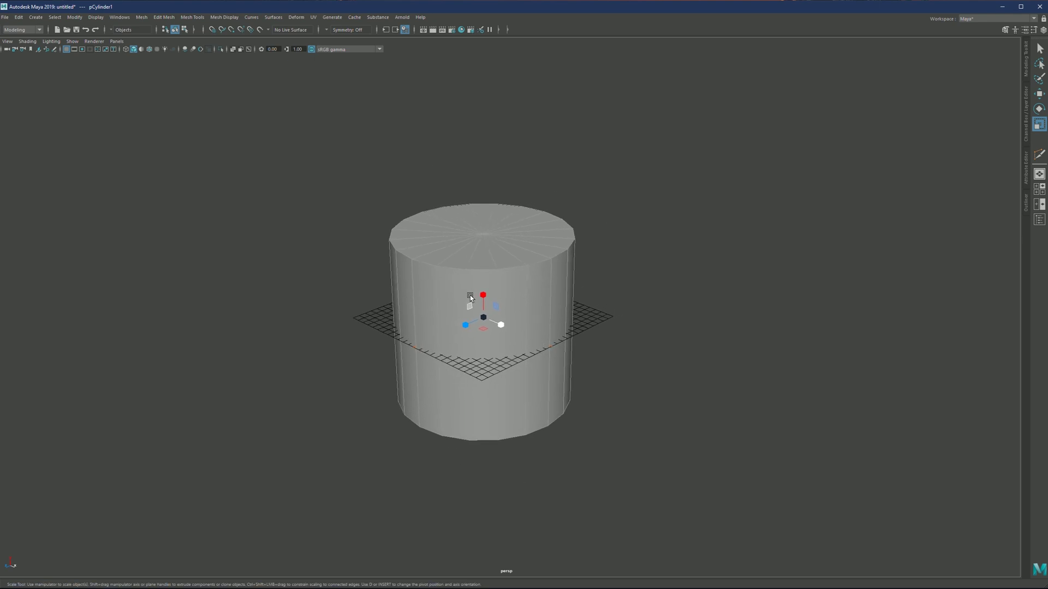
# - Adjust the cylinder's proportions to a scale of about 12.9 across and 10.6 in height
pyautogui.moveTo(482, 318)
pyautogui.mouseDown()
pyautogui.moveTo(496, 310)
pyautogui.moveTo(488, 299)
pyautogui.mouseUp()
pyautogui.scroll(-1, 491, 303)
pyautogui.scroll(2, 527, 299)
pyautogui.keyDown('alt'); pyautogui.moveTo(527, 297); pyautogui.dragTo(503, 276, button='middle'); pyautogui.keyUp('alt')
pyautogui.keyDown('alt'); pyautogui.moveTo(503, 277); pyautogui.dragTo(502, 259); pyautogui.keyUp('alt')
pyautogui.scroll(-1, 490, 284)
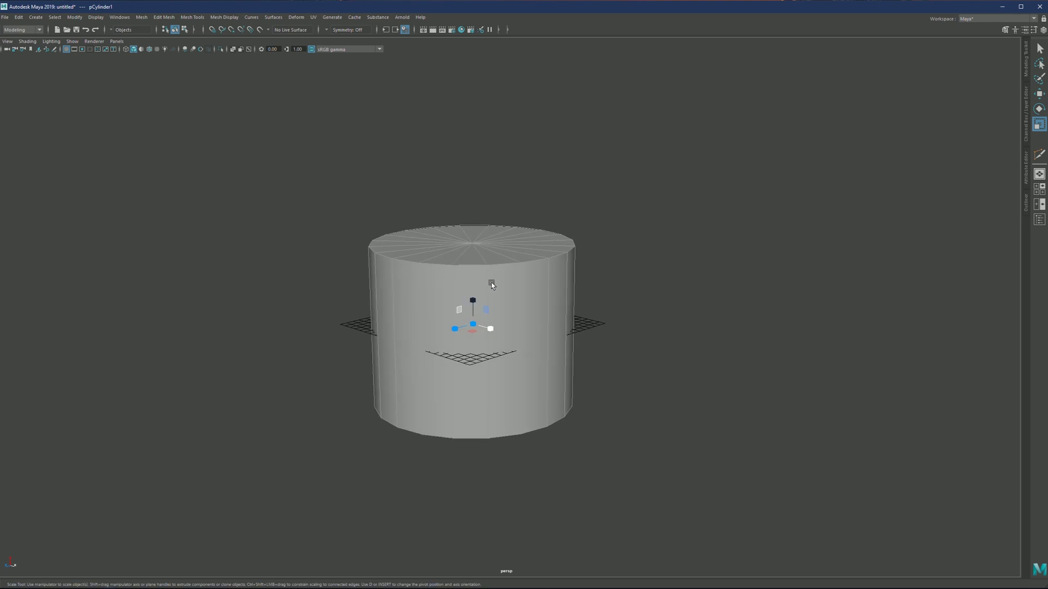
pyautogui.press('q')
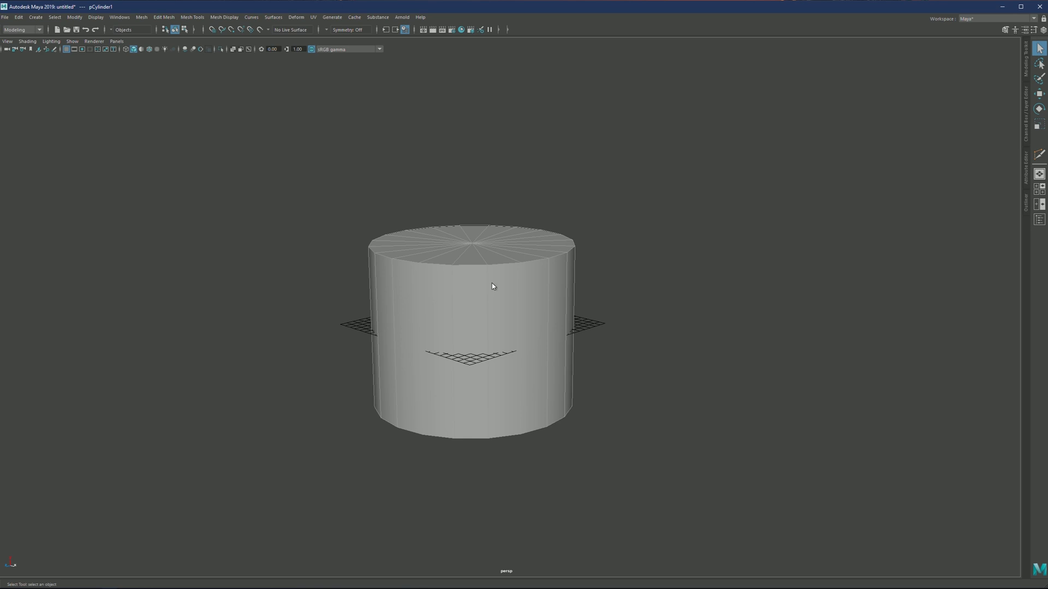
# - Set the cylinder's Subdivisions Axis to 28
pyautogui.click(1025, 134)
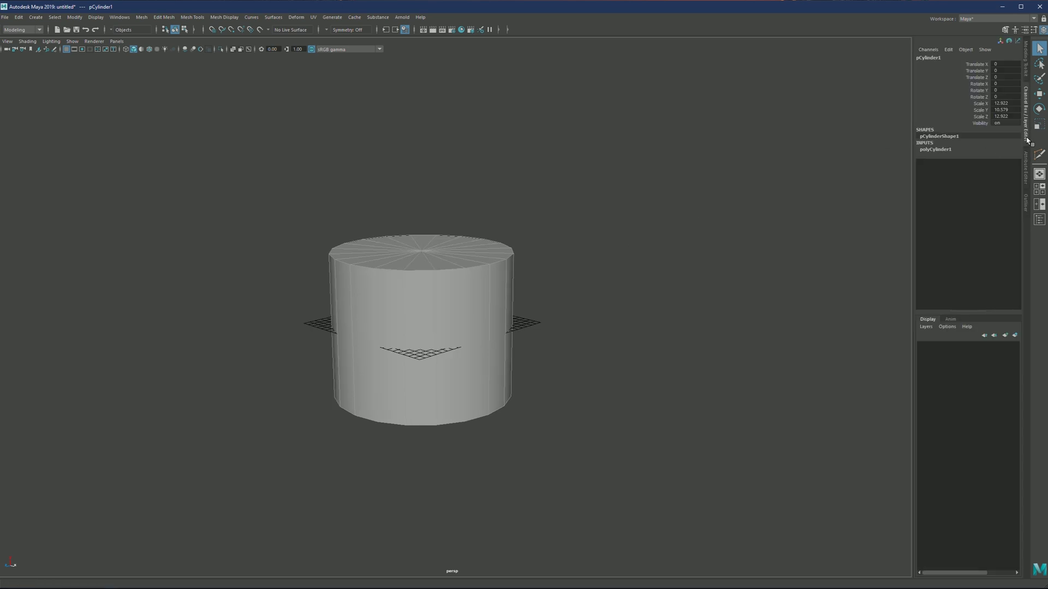
pyautogui.click(931, 150)
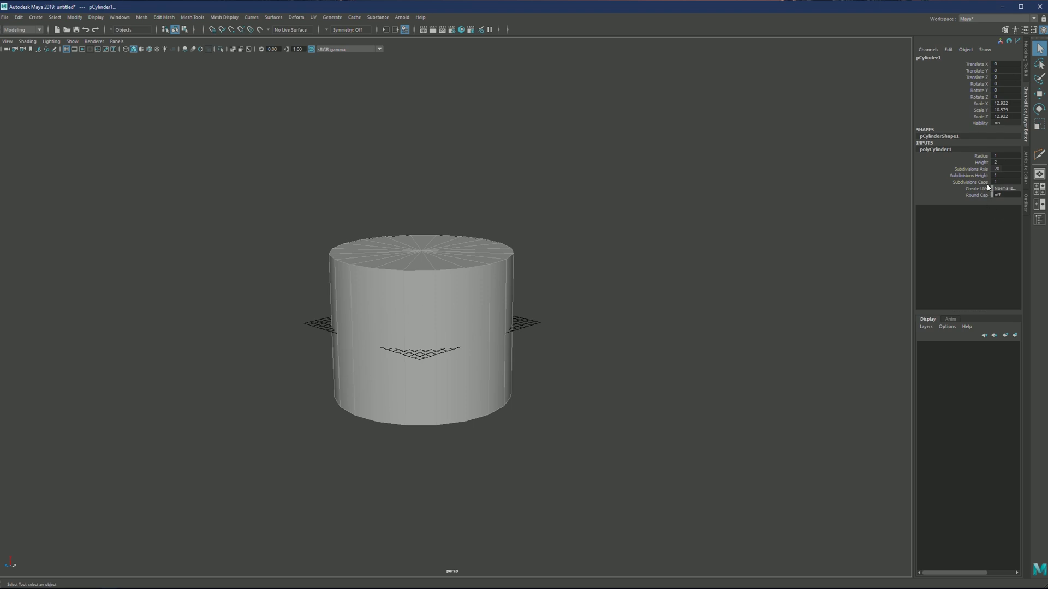
pyautogui.click(1015, 168)
pyautogui.write('28')
pyautogui.press('Return')
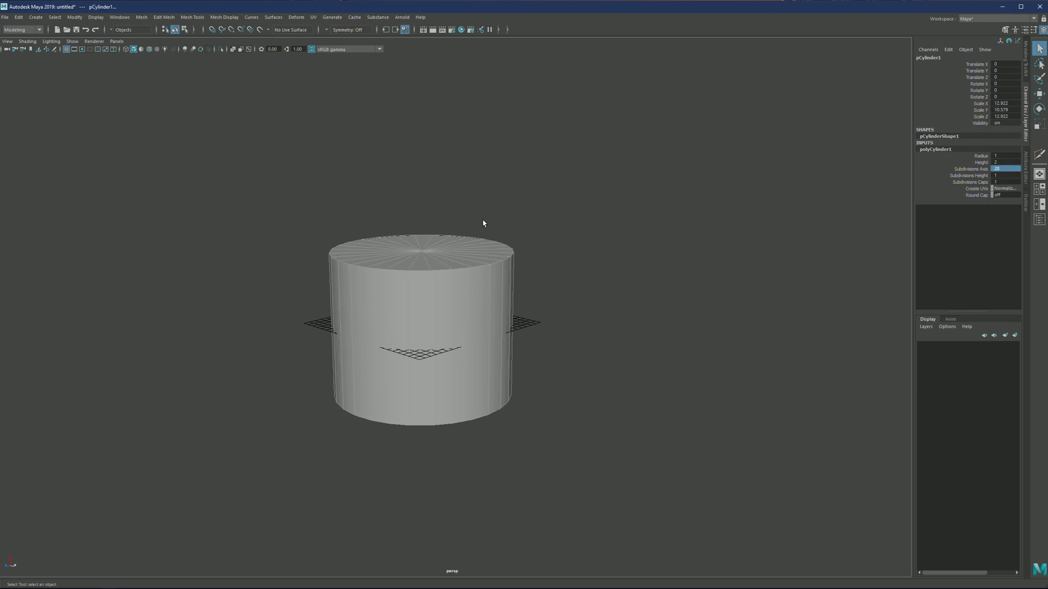
# - Scale the cylinder up slightly, keeping its proportions, to about 13.2 across and 10.8 in height
pyautogui.keyDown('alt'); pyautogui.moveTo(462, 299); pyautogui.dragTo(441, 261); pyautogui.keyUp('alt')
pyautogui.click(590, 254)
pyautogui.scroll(3, 419, 266)
pyautogui.click(423, 267)
pyautogui.scroll(-3, 447, 268)
pyautogui.scroll(2, 441, 262)
pyautogui.keyDown('alt'); pyautogui.moveTo(441, 262); pyautogui.dragTo(457, 279, button='middle'); pyautogui.keyUp('alt')
pyautogui.keyDown('alt'); pyautogui.moveTo(457, 279); pyautogui.dragTo(461, 302); pyautogui.keyUp('alt')
pyautogui.scroll(-2, 431, 256)
pyautogui.press('r')
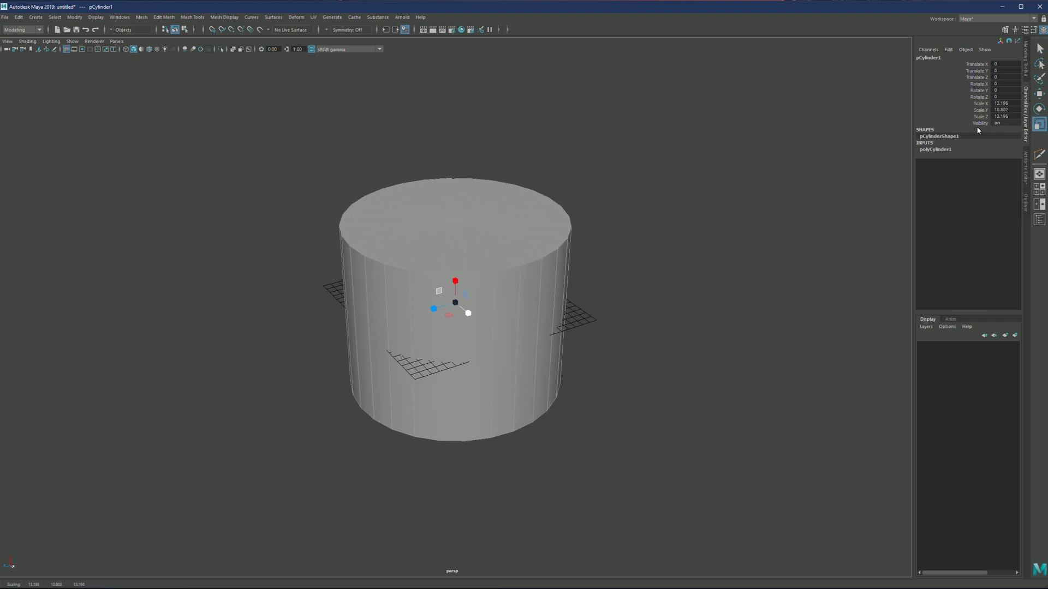
pyautogui.keyDown('alt'); pyautogui.moveTo(465, 249); pyautogui.dragTo(453, 241); pyautogui.keyUp('alt')
pyautogui.keyDown('alt'); pyautogui.moveTo(456, 238); pyautogui.dragTo(461, 235, button='middle'); pyautogui.keyUp('alt')
pyautogui.scroll(2, 461, 235)
pyautogui.keyDown('alt'); pyautogui.moveTo(482, 283); pyautogui.dragTo(472, 289); pyautogui.keyUp('alt')
pyautogui.scroll(-2, 473, 288)
pyautogui.scroll(1, 473, 289)
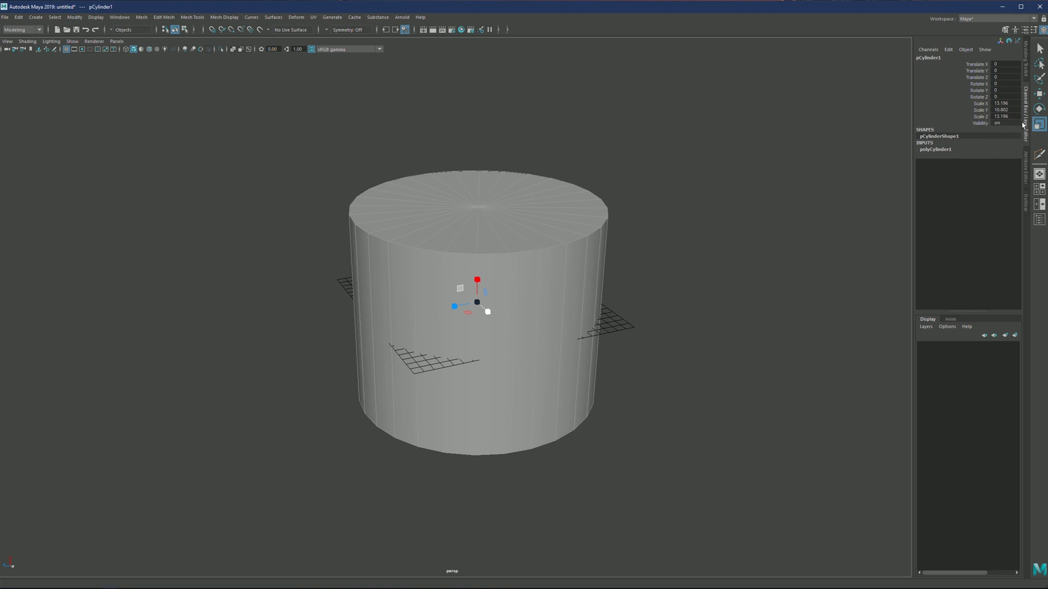
# - Duplicate the cylinder straight up and place the copy above the original with a gap between them
pyautogui.click(1023, 125)
pyautogui.scroll(-2, 489, 271)
pyautogui.press('w')
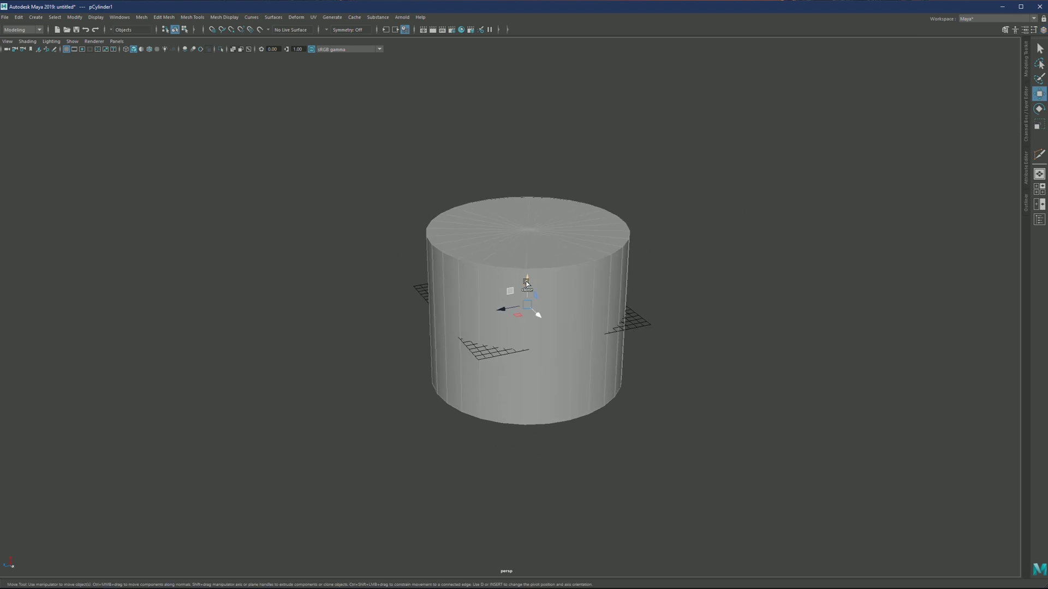
pyautogui.keyDown('shift'); pyautogui.moveTo(527, 283); pyautogui.dragTo(527, 146); pyautogui.keyUp('shift')
pyautogui.scroll(-3, 527, 148)
pyautogui.keyDown('alt'); pyautogui.moveTo(526, 163); pyautogui.dragTo(510, 204, button='middle'); pyautogui.keyUp('alt')
pyautogui.moveTo(508, 233); pyautogui.dragTo(508, 189)
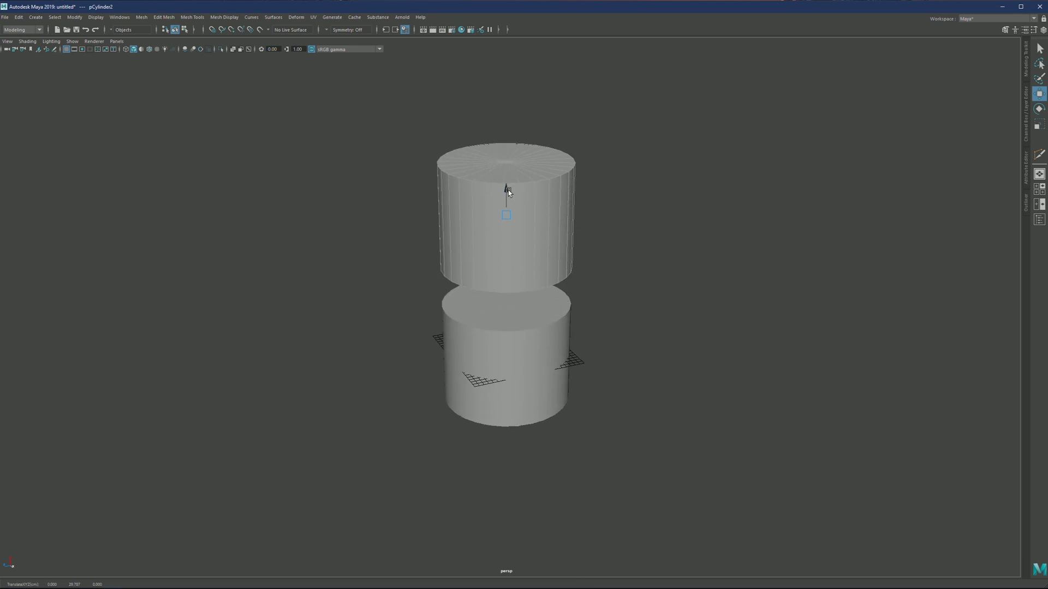
pyautogui.scroll(5, 507, 218)
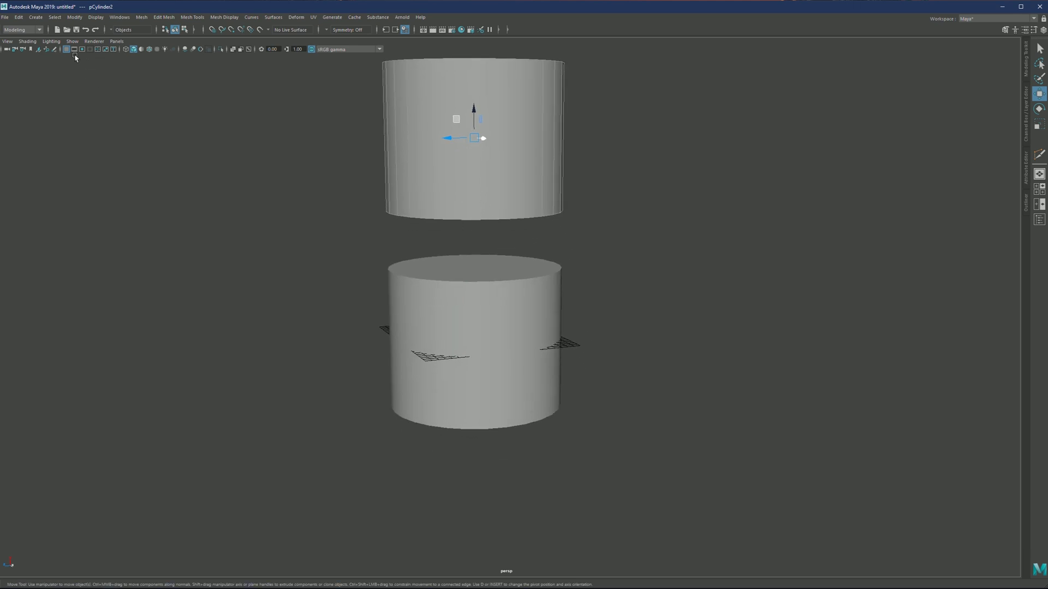
# - Hide the viewport grid and create a polygon helix around the lower cylinder, scaled up uniformly to about 17.5
pyautogui.click(66, 50)
pyautogui.keyDown('alt'); pyautogui.moveTo(444, 281); pyautogui.dragTo(398, 246, button='middle'); pyautogui.keyUp('alt')
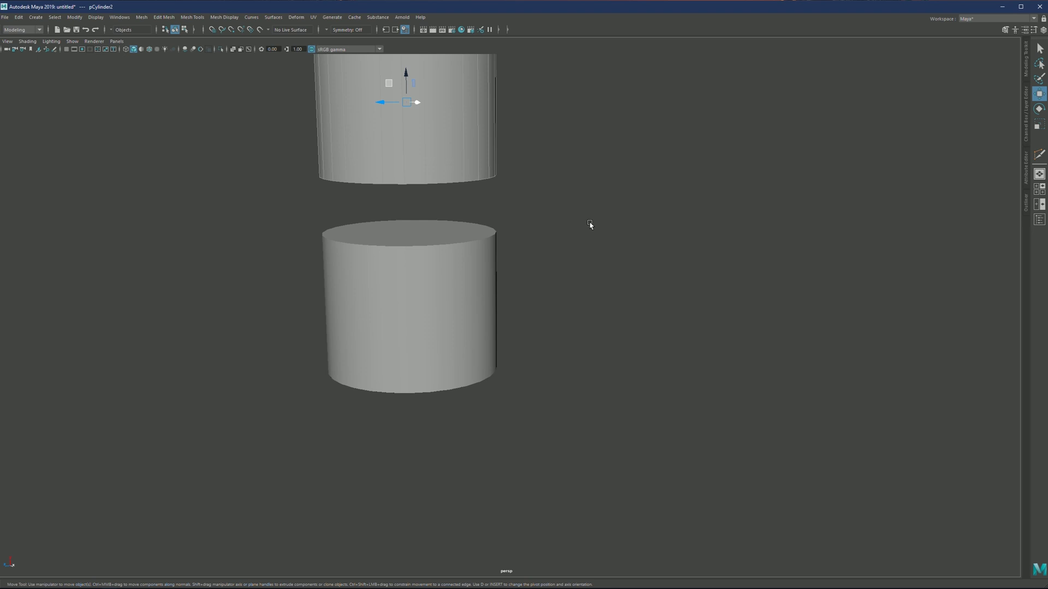
pyautogui.keyDown('shift'); pyautogui.rightClick(590, 223); pyautogui.keyUp('shift')
pyautogui.press('q')
pyautogui.rightClick(588, 222)
pyautogui.keyDown('shift'); pyautogui.rightClick(588, 223); pyautogui.keyUp('shift')
pyautogui.keyDown('shift'); pyautogui.moveTo(621, 208); pyautogui.dragTo(600, 280, button='right'); pyautogui.keyUp('shift')
pyautogui.press('r')
pyautogui.moveTo(434, 303); pyautogui.dragTo(598, 282)
pyautogui.scroll(4, 453, 264)
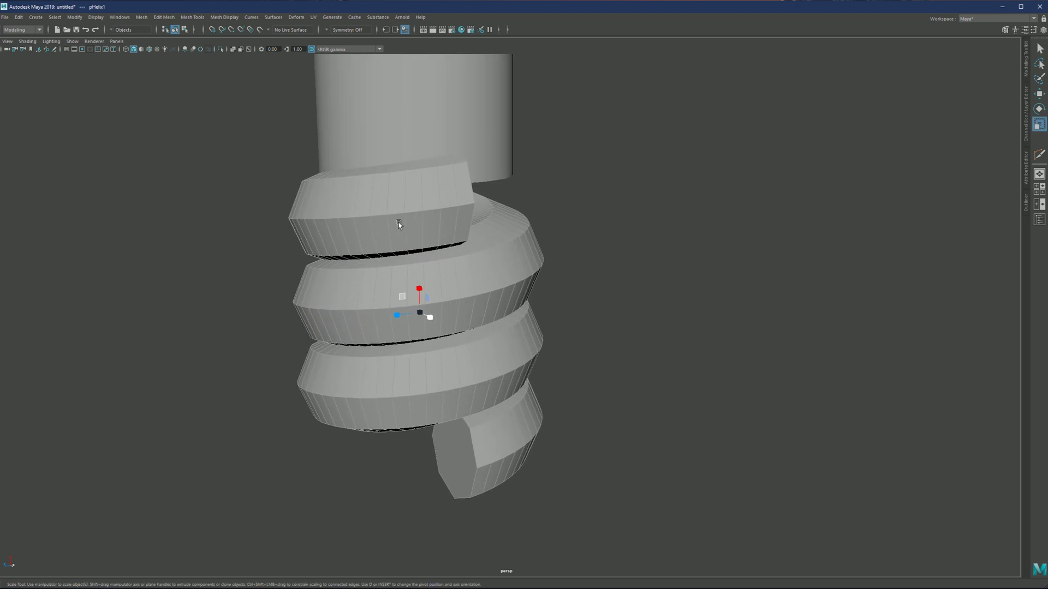
pyautogui.scroll(3, 449, 236)
pyautogui.scroll(-2, 452, 227)
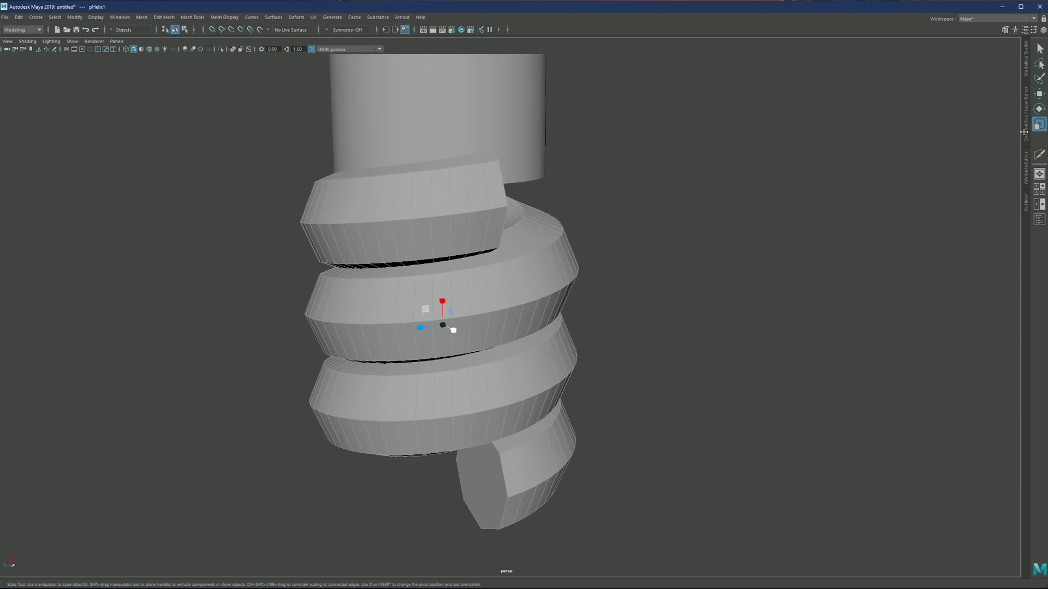
# - Try different creation values on the helix, starting with its Coils, and undo each change
pyautogui.click(1027, 131)
pyautogui.click(1028, 169)
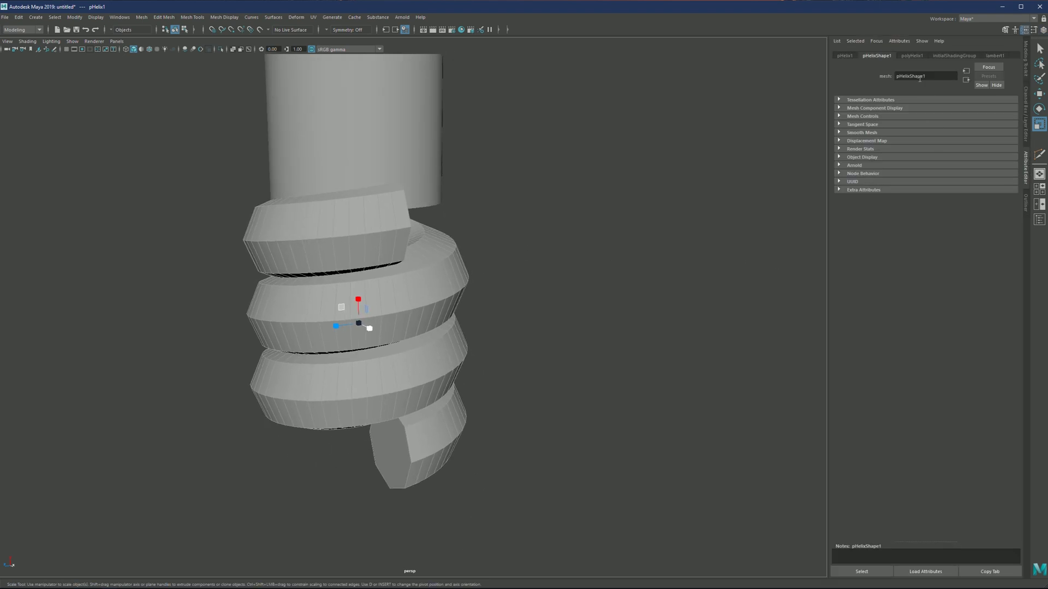
pyautogui.click(912, 56)
pyautogui.moveTo(939, 108)
pyautogui.mouseDown()
pyautogui.moveTo(954, 103)
pyautogui.moveTo(944, 108)
pyautogui.mouseUp()
pyautogui.hotkey('ctrl', 'z')
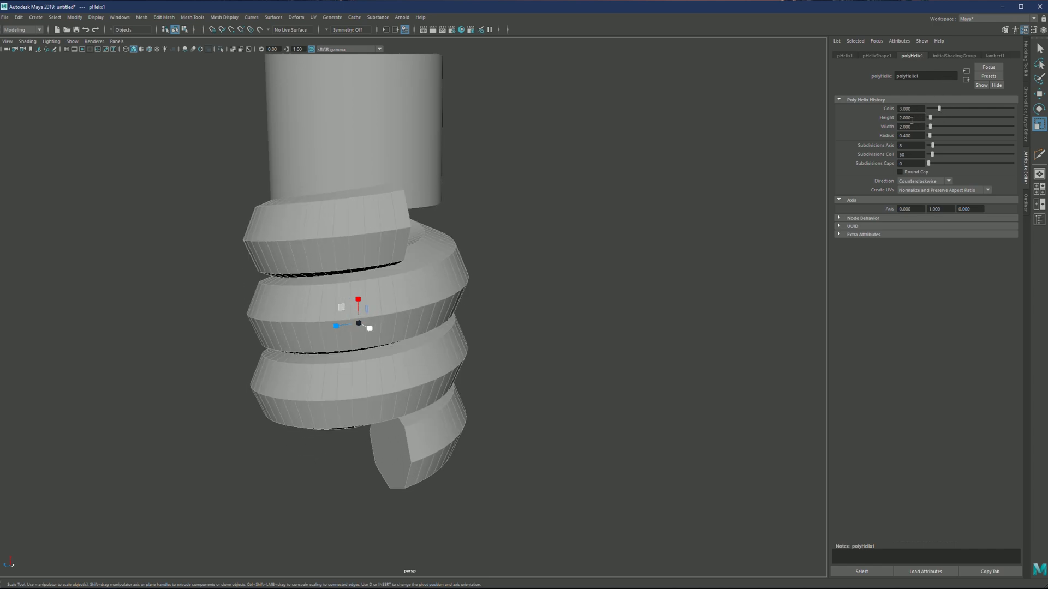
pyautogui.moveTo(936, 137); pyautogui.dragTo(969, 145)
pyautogui.hotkey('ctrl', 'z')
# - Reduce the helix's Width to about 1.649 so its coils sit partly inside the lower cylinder
pyautogui.click(1025, 121)
pyautogui.click(938, 151)
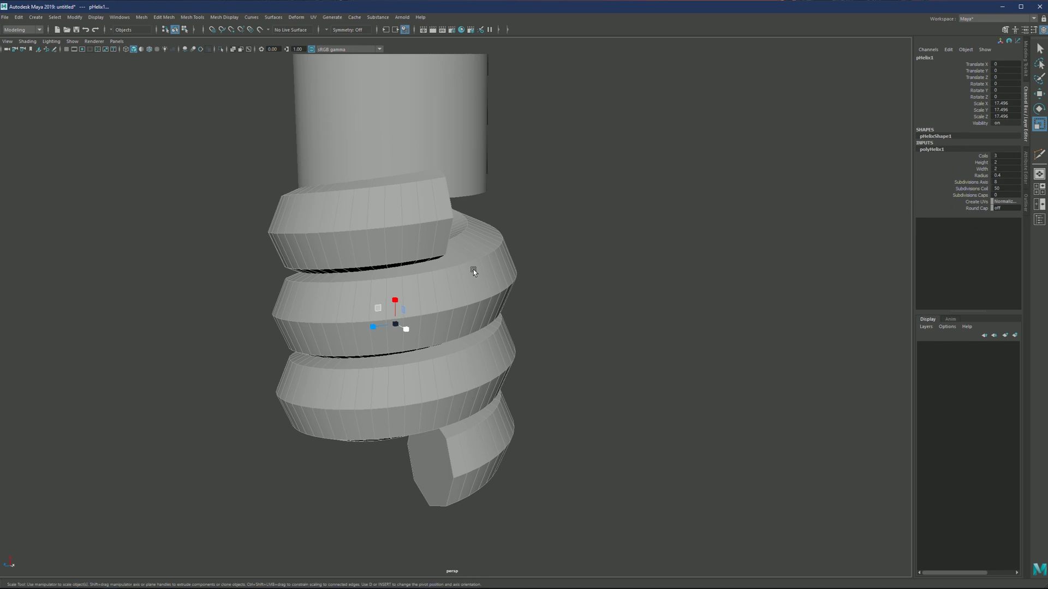
pyautogui.keyDown('alt'); pyautogui.moveTo(472, 270); pyautogui.dragTo(481, 276, button='middle'); pyautogui.keyUp('alt')
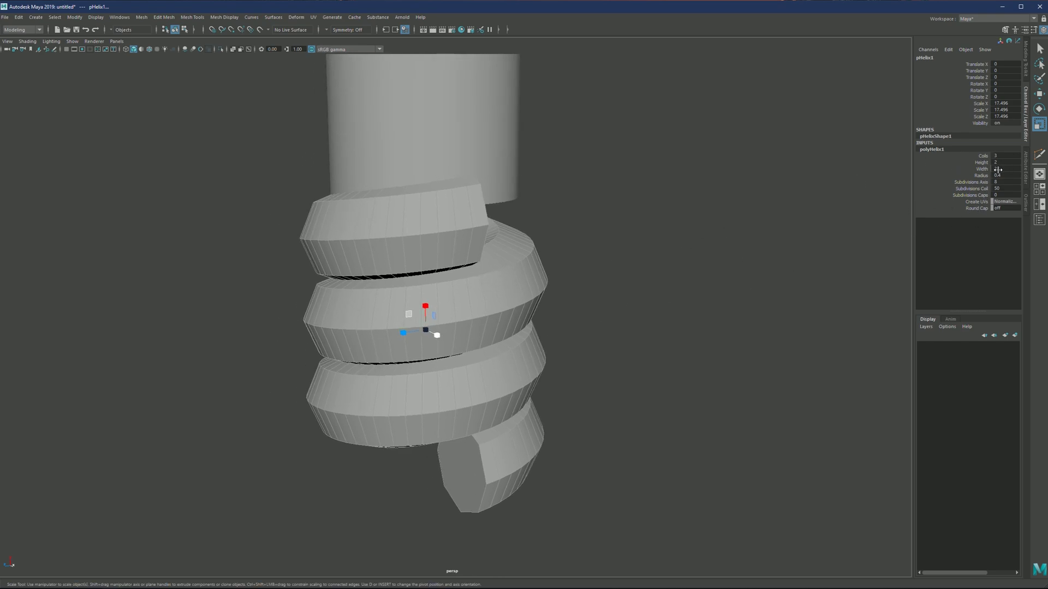
pyautogui.moveTo(997, 169); pyautogui.dragTo(898, 202)
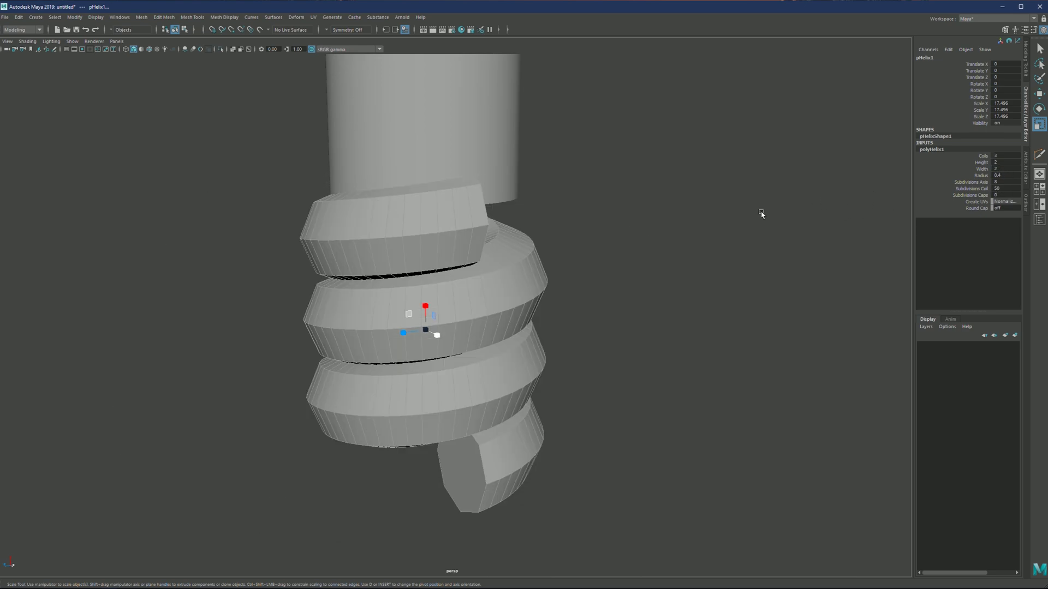
pyautogui.click(982, 170)
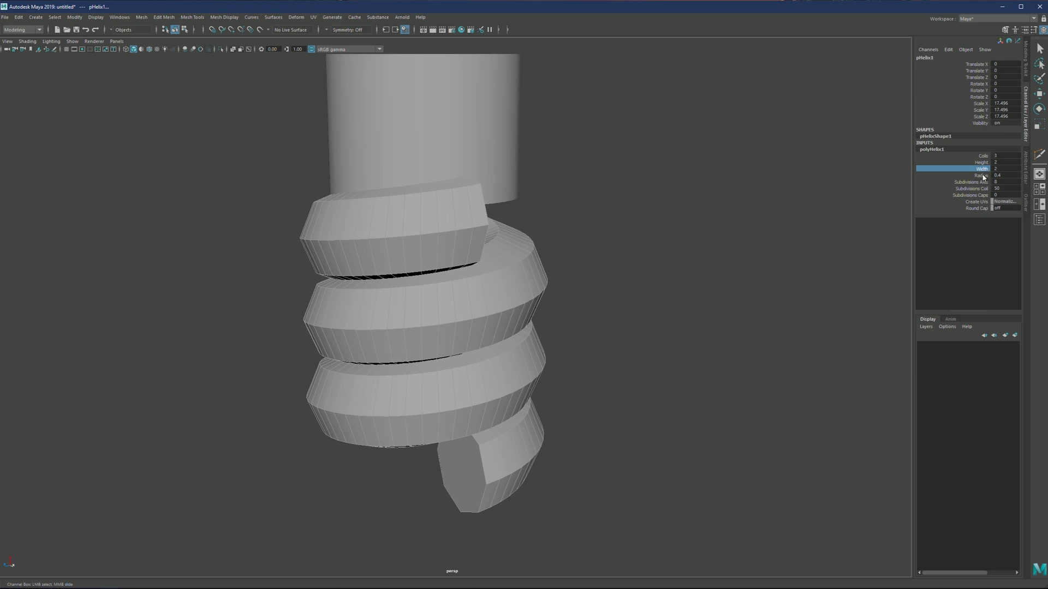
pyautogui.click(981, 176)
pyautogui.click(983, 169)
pyautogui.moveTo(684, 225); pyautogui.dragTo(542, 244, button='middle')
pyautogui.scroll(2, 404, 253)
pyautogui.keyDown('alt'); pyautogui.moveTo(415, 253); pyautogui.dragTo(507, 243, button='middle'); pyautogui.keyUp('alt')
pyautogui.scroll(2, 532, 265)
pyautogui.keyDown('alt'); pyautogui.moveTo(495, 242); pyautogui.dragTo(474, 239); pyautogui.keyUp('alt')
pyautogui.scroll(-2, 575, 250)
pyautogui.keyDown('alt'); pyautogui.moveTo(575, 250); pyautogui.dragTo(540, 240, button='middle'); pyautogui.keyUp('alt')
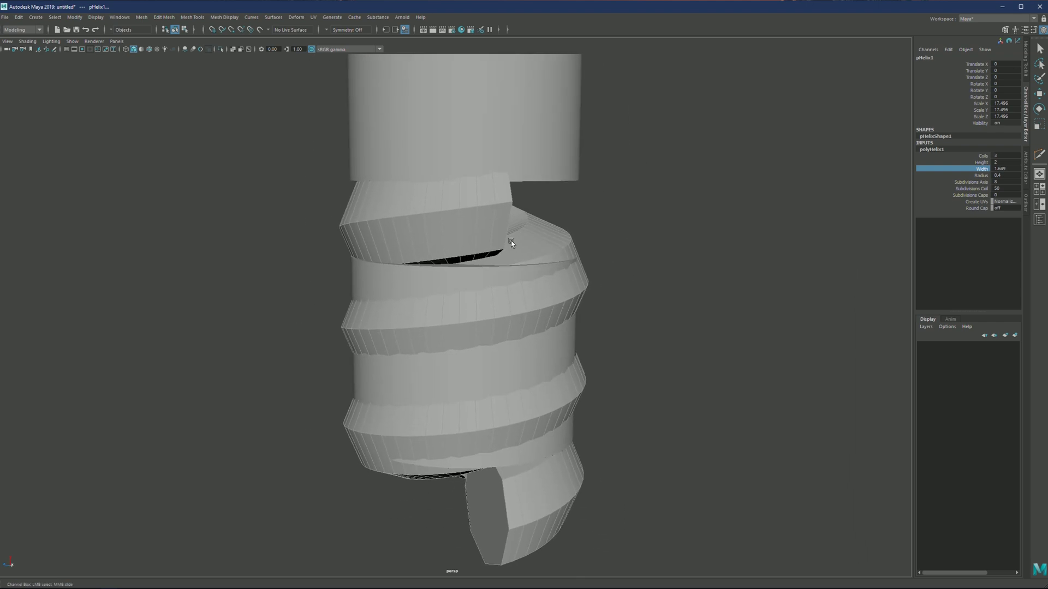
# - Reduce the helix's Height to about 0.848 so the coils pack closer along the lower cylinder
pyautogui.click(981, 163)
pyautogui.moveTo(735, 231); pyautogui.dragTo(545, 341, button='middle')
pyautogui.scroll(1, 545, 342)
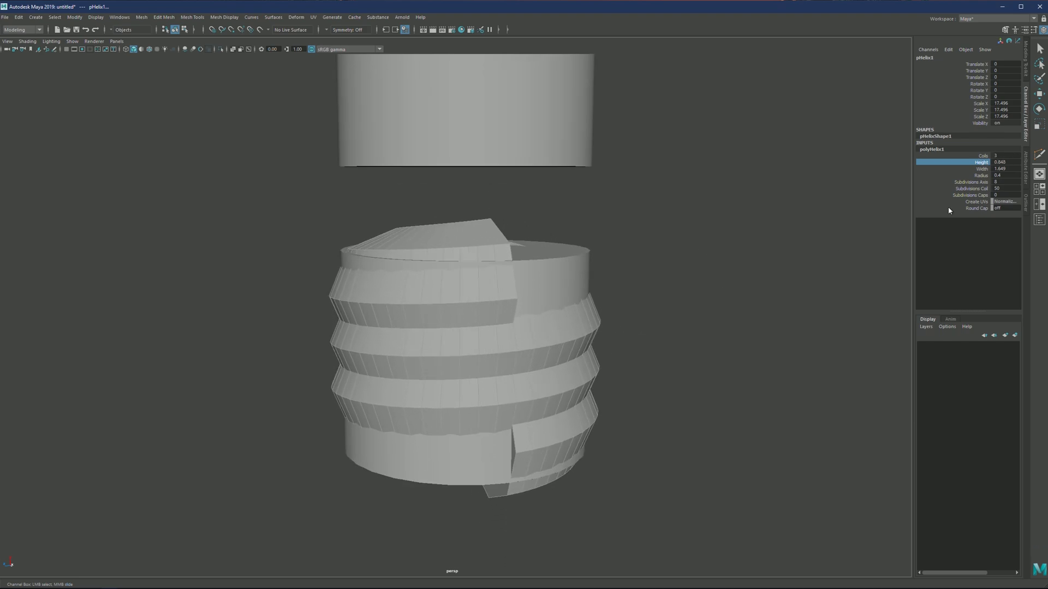
# - Reduce the helix's Radius to about 0.09 to form a thin thread around the lower cylinder
pyautogui.click(980, 169)
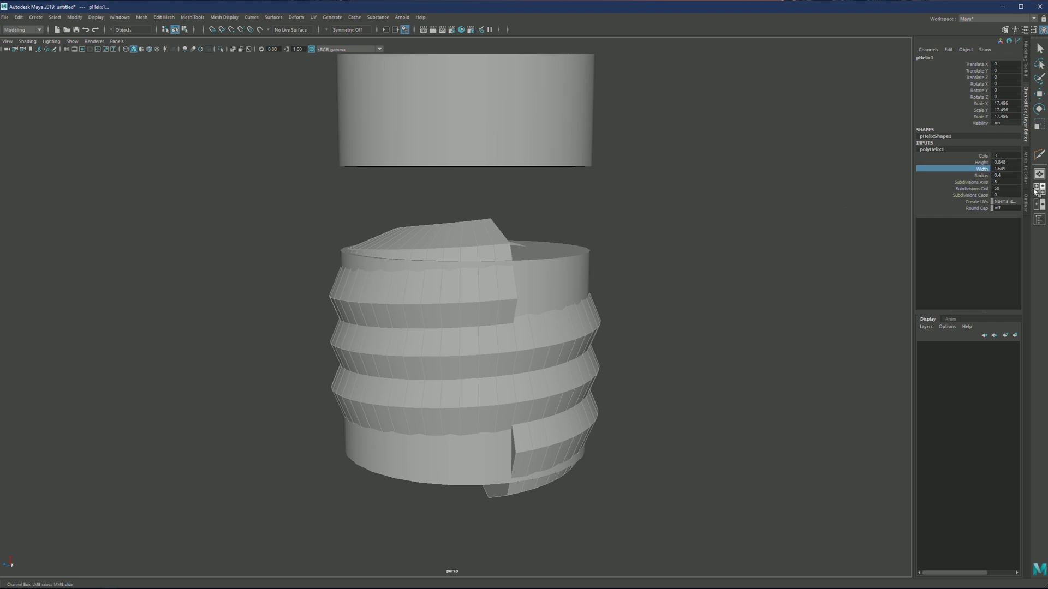
pyautogui.click(981, 176)
pyautogui.moveTo(755, 262); pyautogui.dragTo(608, 320, button='middle')
pyautogui.scroll(1, 558, 308)
pyautogui.keyDown('alt'); pyautogui.moveTo(558, 306); pyautogui.dragTo(523, 271); pyautogui.keyUp('alt')
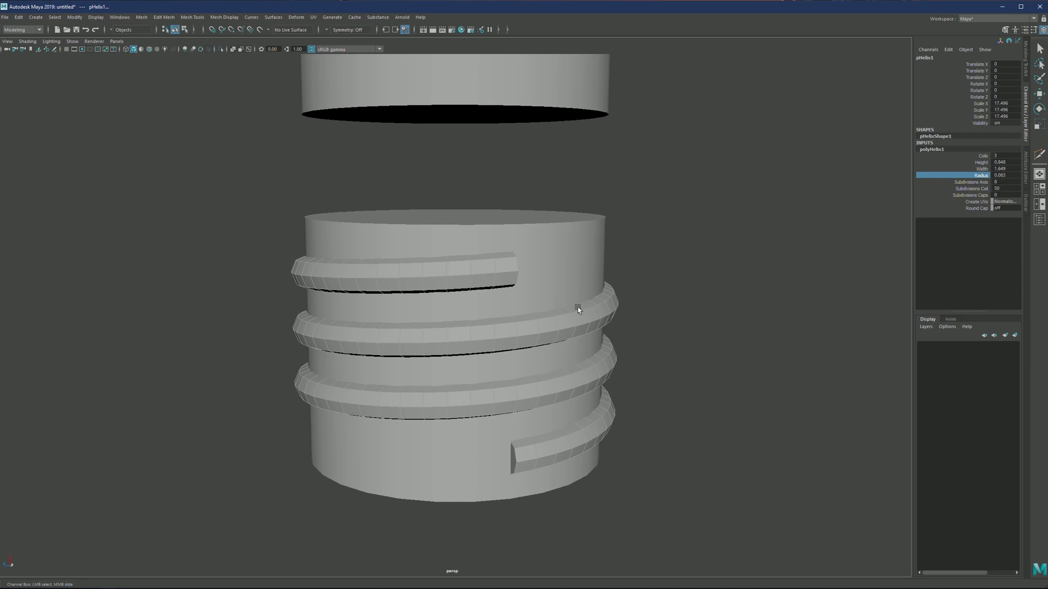
# - Show wireframe on the shaded models and compare the helix's segment edges with the cylinder's vertical edges
pyautogui.click(149, 49)
pyautogui.moveTo(410, 229)
pyautogui.keyDown('alt'); pyautogui.mouseDown()
pyautogui.moveTo(447, 234)
pyautogui.moveTo(393, 225)
pyautogui.moveTo(455, 215)
pyautogui.mouseUp(); pyautogui.keyUp('alt')
pyautogui.scroll(1, 434, 211)
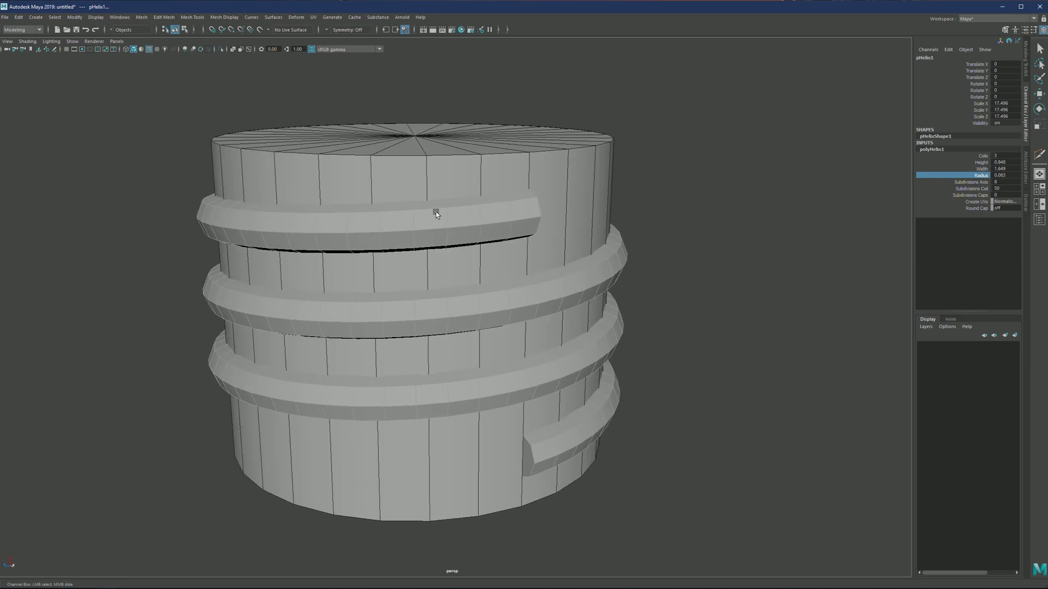
pyautogui.keyDown('alt'); pyautogui.moveTo(425, 185); pyautogui.dragTo(434, 208, button='middle'); pyautogui.keyUp('alt')
pyautogui.scroll(2, 432, 197)
pyautogui.scroll(-2, 433, 195)
pyautogui.keyDown('alt'); pyautogui.moveTo(434, 209); pyautogui.dragTo(447, 231); pyautogui.keyUp('alt')
pyautogui.scroll(1, 439, 218)
pyautogui.scroll(-1, 531, 213)
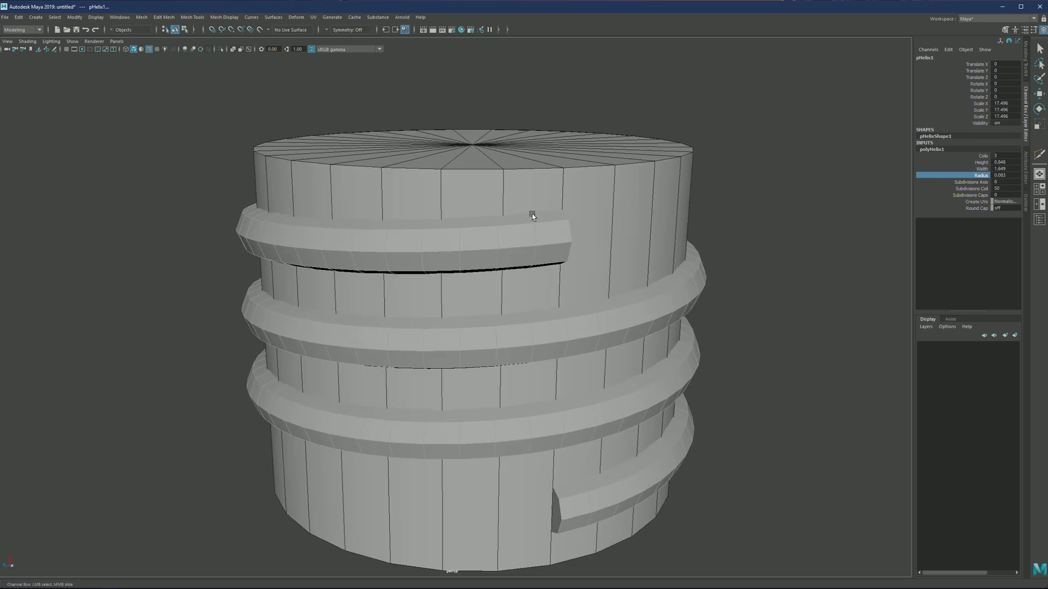
pyautogui.keyDown('alt'); pyautogui.moveTo(530, 215); pyautogui.dragTo(511, 213, button='middle'); pyautogui.keyUp('alt')
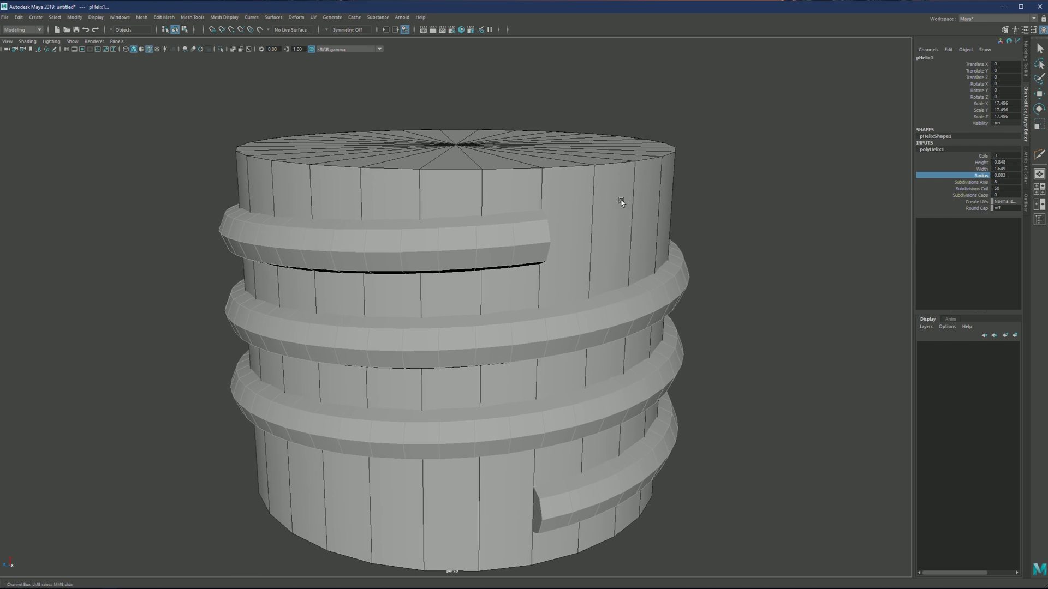
# - Set the helix's Subdivisions Coil to 28, the same as the cylinder's axis subdivisions
pyautogui.doubleClick(1009, 188)
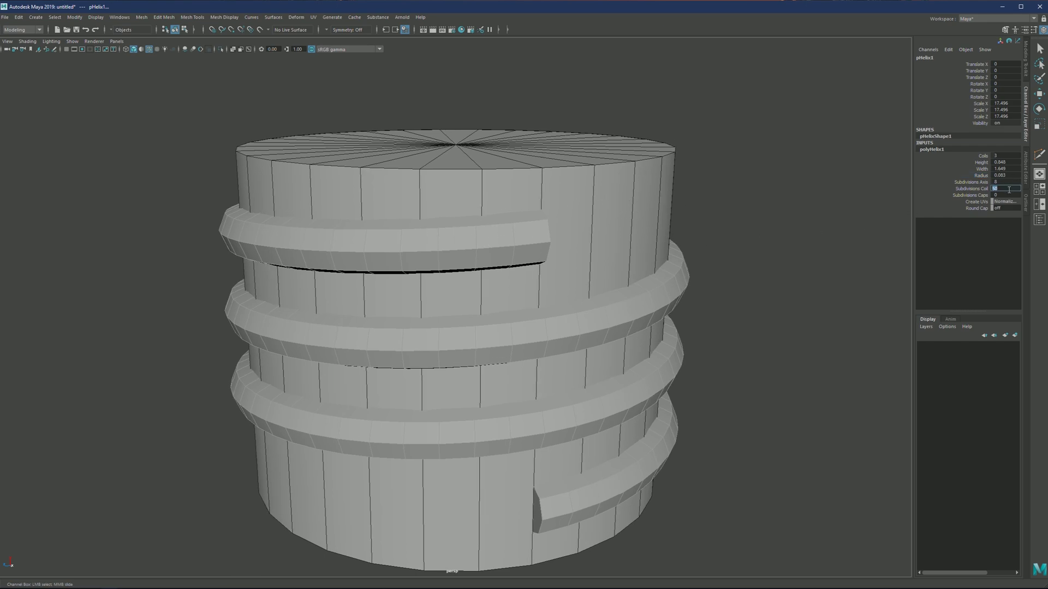
pyautogui.write('28')
pyautogui.press('Return')
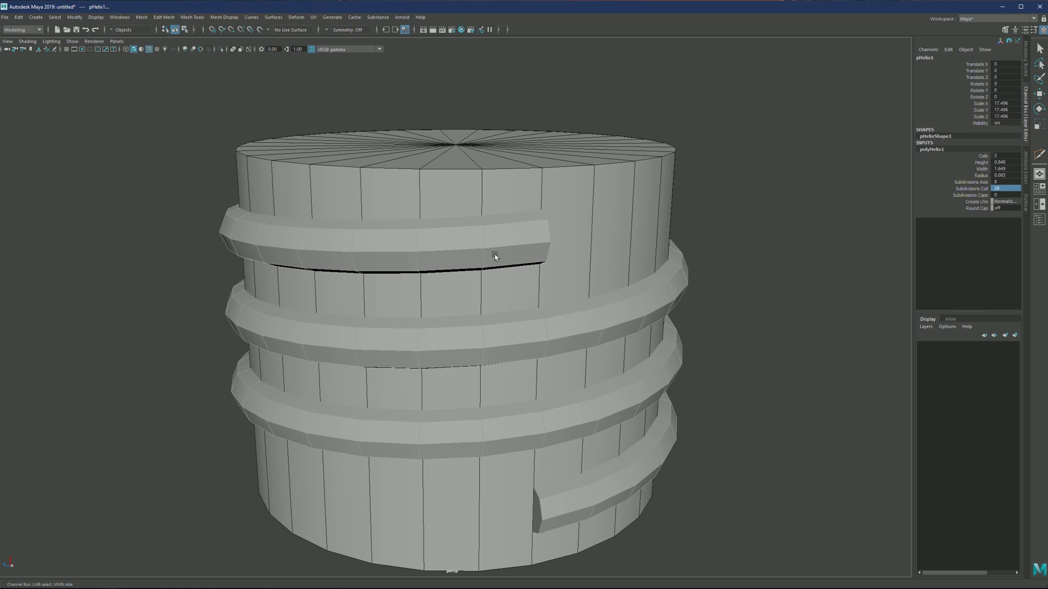
# - Examine from several angles how the helix's segments and ends line up with the lower cylinder's edges
pyautogui.keyDown('alt'); pyautogui.moveTo(494, 254); pyautogui.dragTo(473, 224); pyautogui.keyUp('alt')
pyautogui.scroll(-3, 517, 224)
pyautogui.keyDown('alt'); pyautogui.moveTo(519, 224); pyautogui.dragTo(428, 212, button='middle'); pyautogui.keyUp('alt')
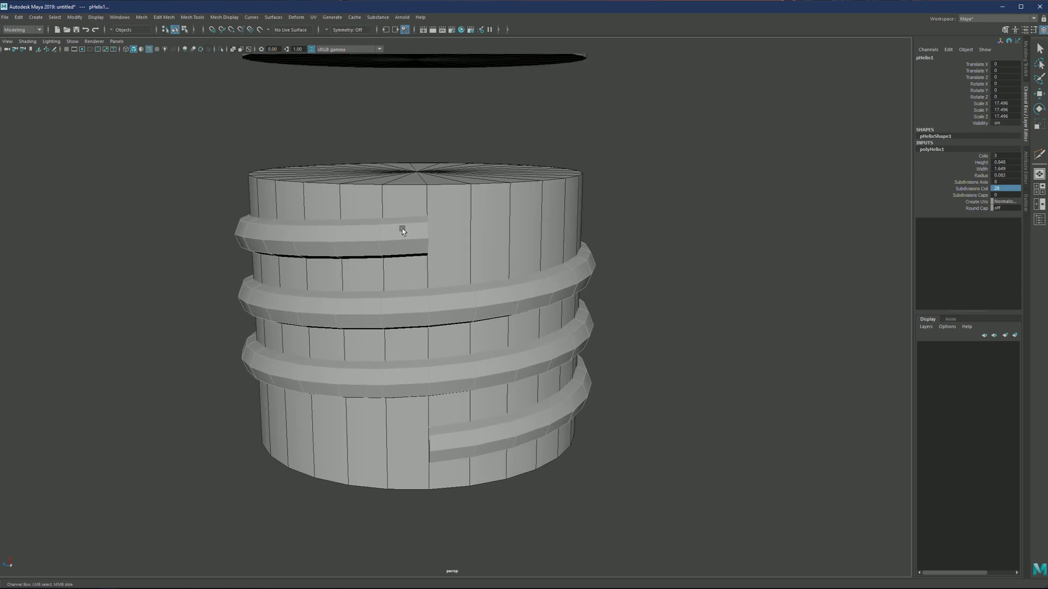
pyautogui.keyDown('alt'); pyautogui.moveTo(379, 224); pyautogui.dragTo(414, 230); pyautogui.keyUp('alt')
pyautogui.keyDown('alt'); pyautogui.moveTo(415, 229); pyautogui.dragTo(475, 232, button='middle'); pyautogui.keyUp('alt')
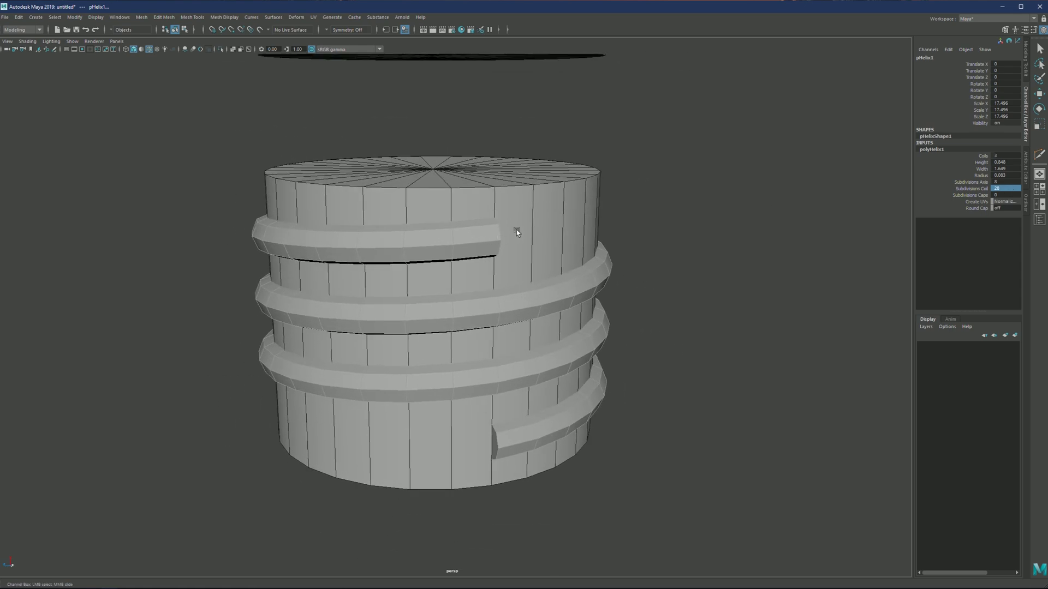
pyautogui.moveTo(516, 229)
pyautogui.keyDown('alt'); pyautogui.mouseDown()
pyautogui.moveTo(500, 240)
pyautogui.moveTo(506, 233)
pyautogui.mouseUp(); pyautogui.keyUp('alt')
pyautogui.keyDown('alt'); pyautogui.moveTo(435, 227); pyautogui.dragTo(476, 242, button='middle'); pyautogui.keyUp('alt')
pyautogui.scroll(3, 475, 242)
pyautogui.keyDown('alt'); pyautogui.moveTo(492, 203); pyautogui.dragTo(474, 250); pyautogui.keyUp('alt')
pyautogui.scroll(3, 478, 218)
pyautogui.scroll(-4, 523, 223)
# - Raise the helix's Coils gradually to about 4 while checking how its upper end moves around the cylinder
pyautogui.click(1005, 157)
pyautogui.click(1005, 157)
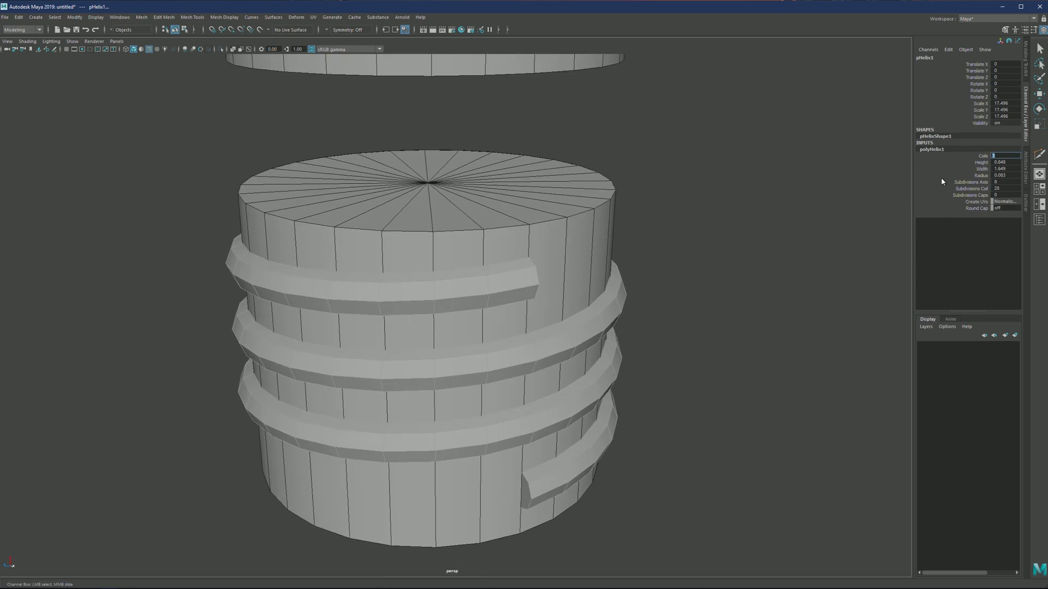
pyautogui.click(985, 157)
pyautogui.click(987, 158)
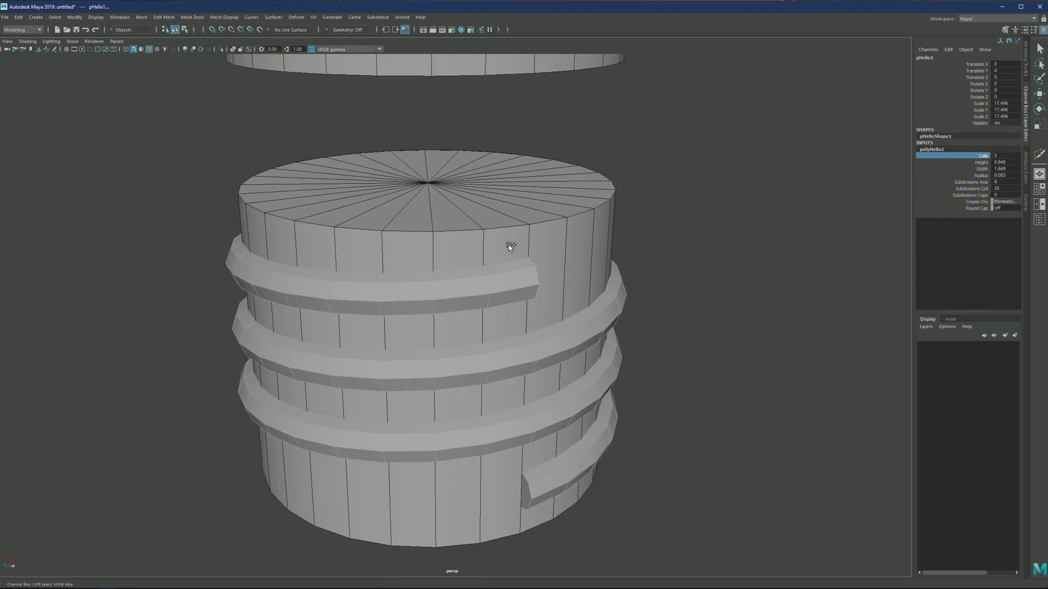
pyautogui.moveTo(508, 241); pyautogui.dragTo(632, 243, button='middle')
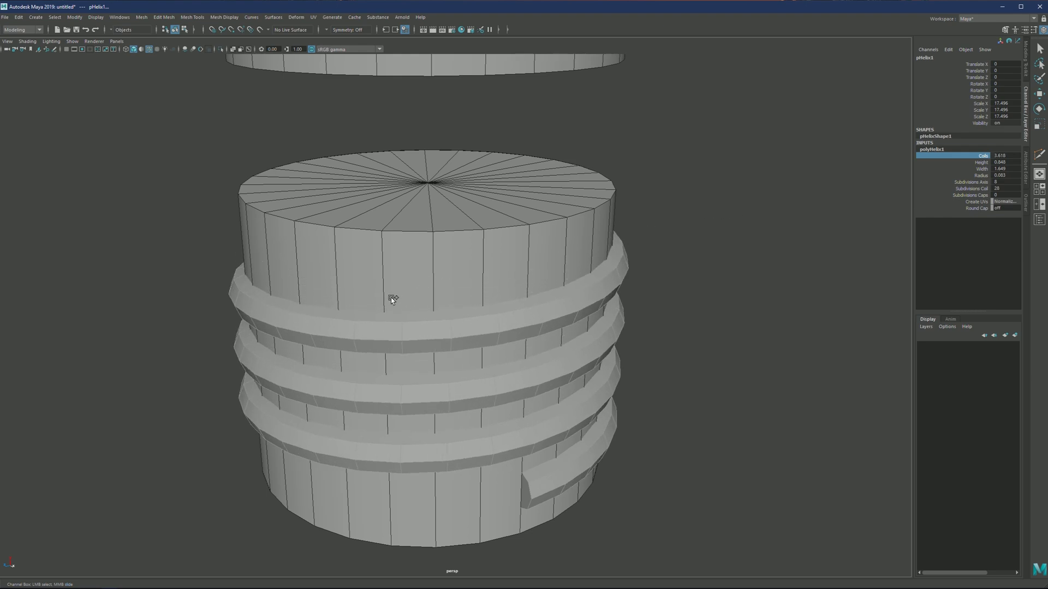
pyautogui.moveTo(392, 298); pyautogui.dragTo(429, 288, button='middle')
pyautogui.moveTo(376, 312)
pyautogui.keyDown('alt'); pyautogui.mouseDown()
pyautogui.moveTo(362, 301)
pyautogui.moveTo(374, 311)
pyautogui.mouseUp(); pyautogui.keyUp('alt')
pyautogui.moveTo(385, 291); pyautogui.dragTo(410, 299, button='middle')
pyautogui.scroll(2, 358, 328)
pyautogui.keyDown('alt'); pyautogui.moveTo(410, 299); pyautogui.dragTo(423, 294); pyautogui.keyUp('alt')
pyautogui.moveTo(424, 294); pyautogui.dragTo(430, 281, button='middle')
# - Try the whole-number Coils values 3 and 4 on the helix to compare its end position
pyautogui.doubleClick(1000, 155)
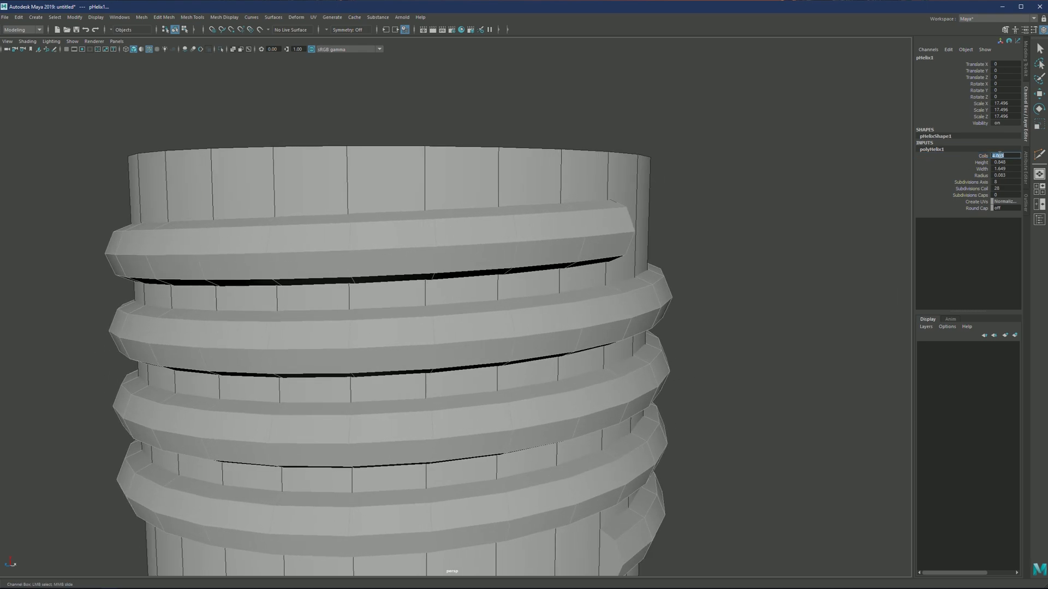
pyautogui.write('3')
pyautogui.press('Return')
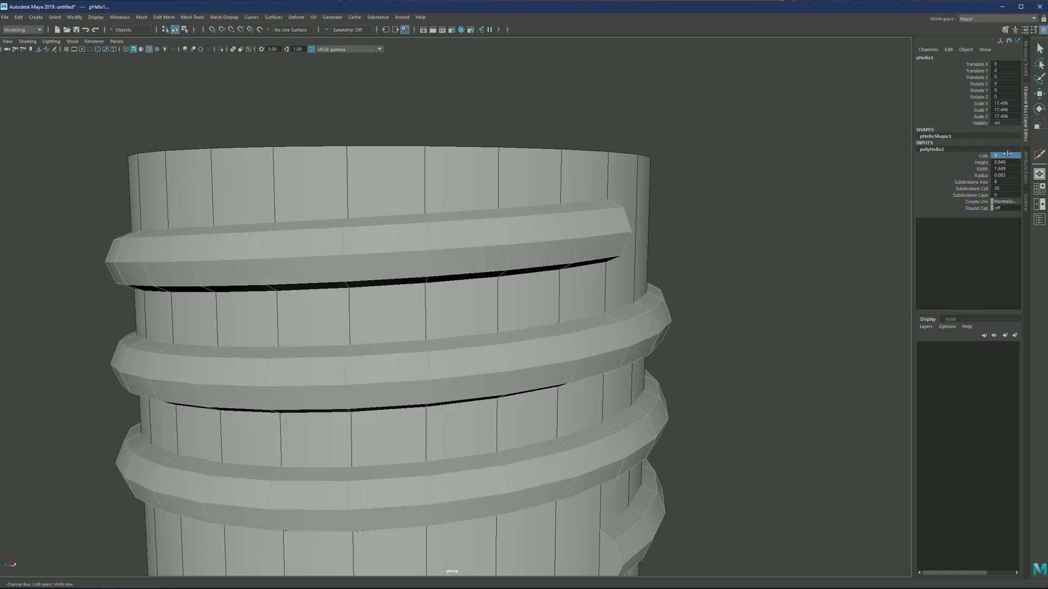
pyautogui.doubleClick(999, 155)
pyautogui.press('Return')
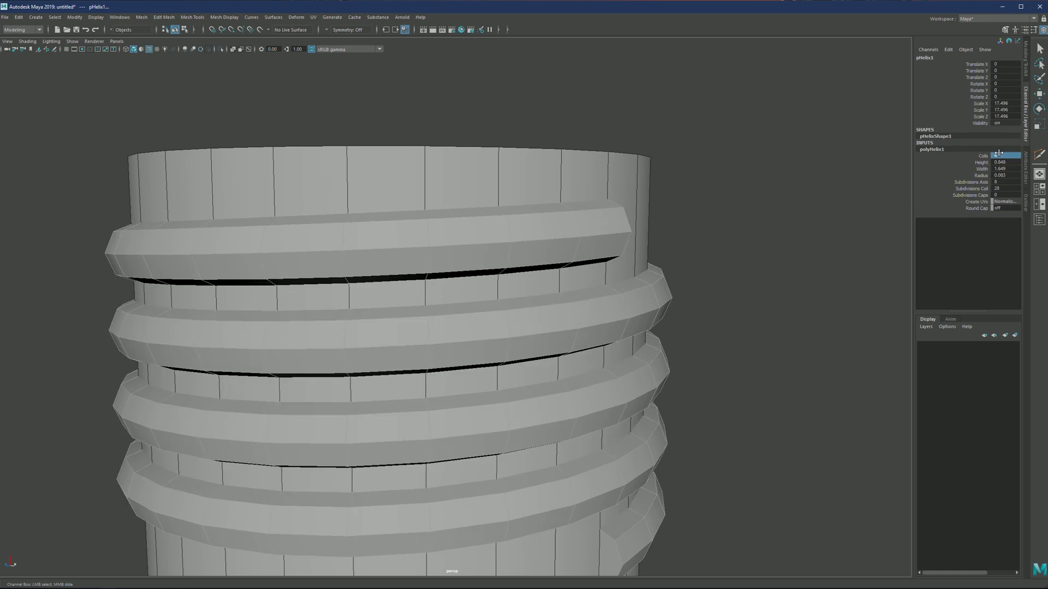
# - Set the helix's Coils to 6
pyautogui.doubleClick(1011, 156)
pyautogui.write('6')
pyautogui.press('Return')
pyautogui.scroll(-4, 524, 288)
pyautogui.keyDown('alt'); pyautogui.moveTo(524, 288); pyautogui.dragTo(493, 227); pyautogui.keyUp('alt')
pyautogui.click(1004, 156)
pyautogui.click(985, 156)
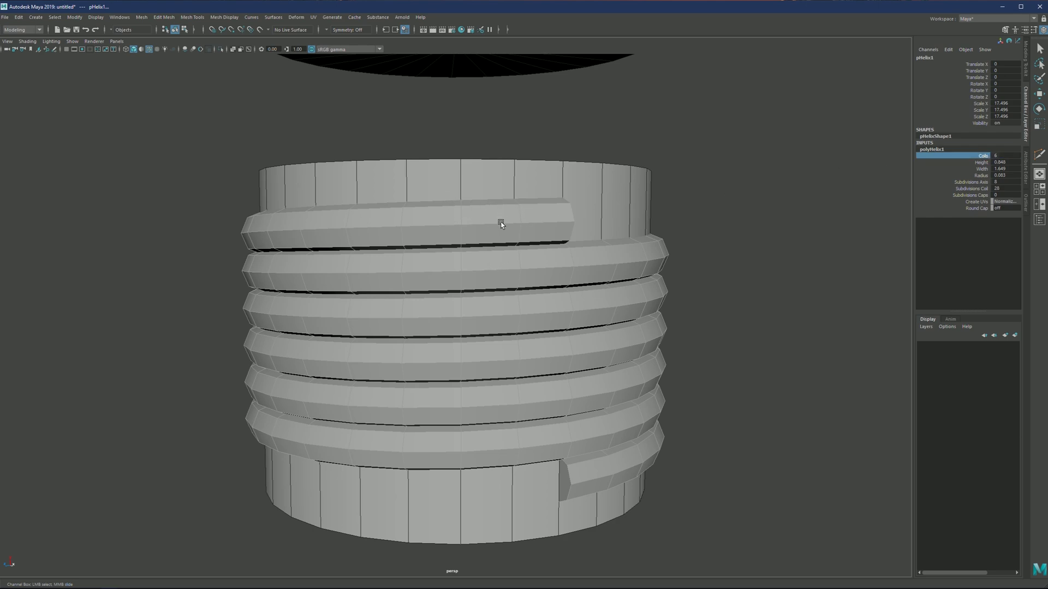
# - Increase the helix's Height to about 0.949 and reduce its Radius to about 0.066 to open gaps between the turns
pyautogui.click(992, 168)
pyautogui.click(981, 163)
pyautogui.moveTo(766, 217); pyautogui.dragTo(804, 211, button='middle')
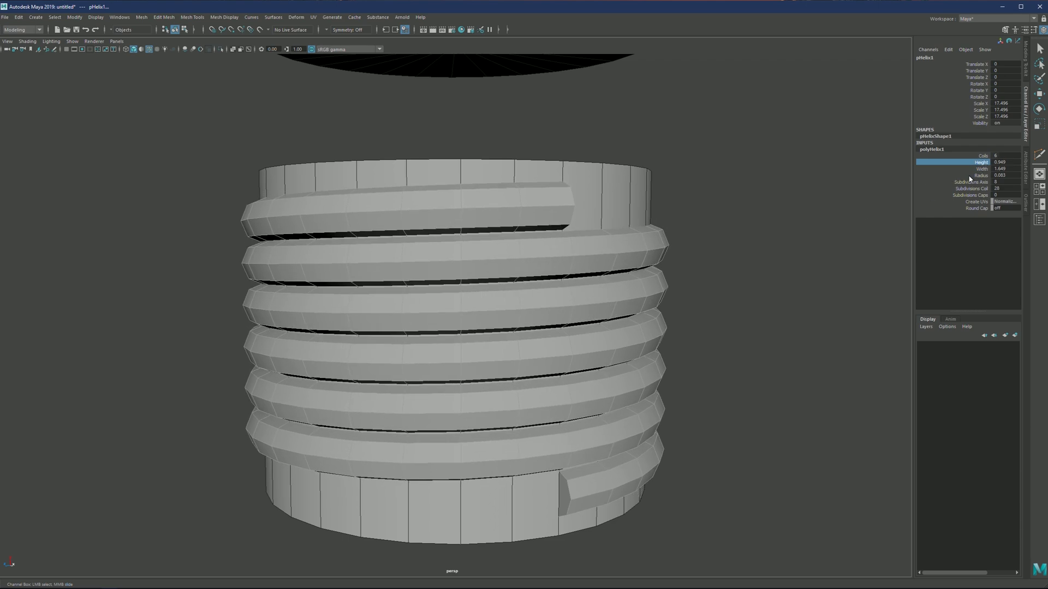
pyautogui.moveTo(879, 207); pyautogui.dragTo(758, 235, button='middle')
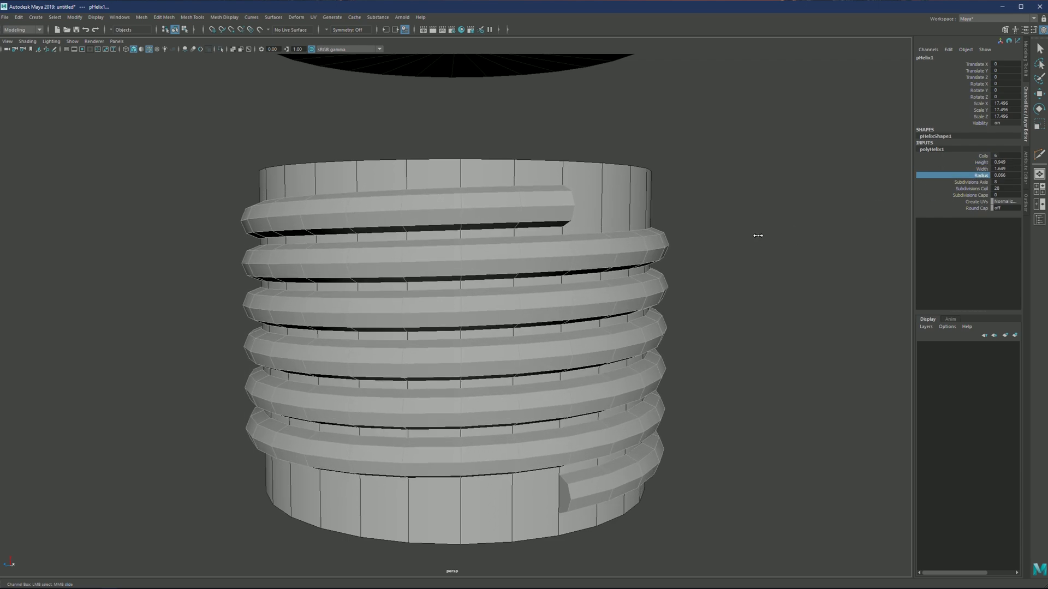
# - Examine the thread from several angles, comparing its turn spacing and segment edges with the cylinder's vertical edges
pyautogui.scroll(1, 567, 264)
pyautogui.keyDown('alt'); pyautogui.moveTo(568, 263); pyautogui.dragTo(552, 233, button='middle'); pyautogui.keyUp('alt')
pyautogui.keyDown('alt'); pyautogui.moveTo(553, 234); pyautogui.dragTo(496, 243); pyautogui.keyUp('alt')
pyautogui.scroll(-5, 542, 237)
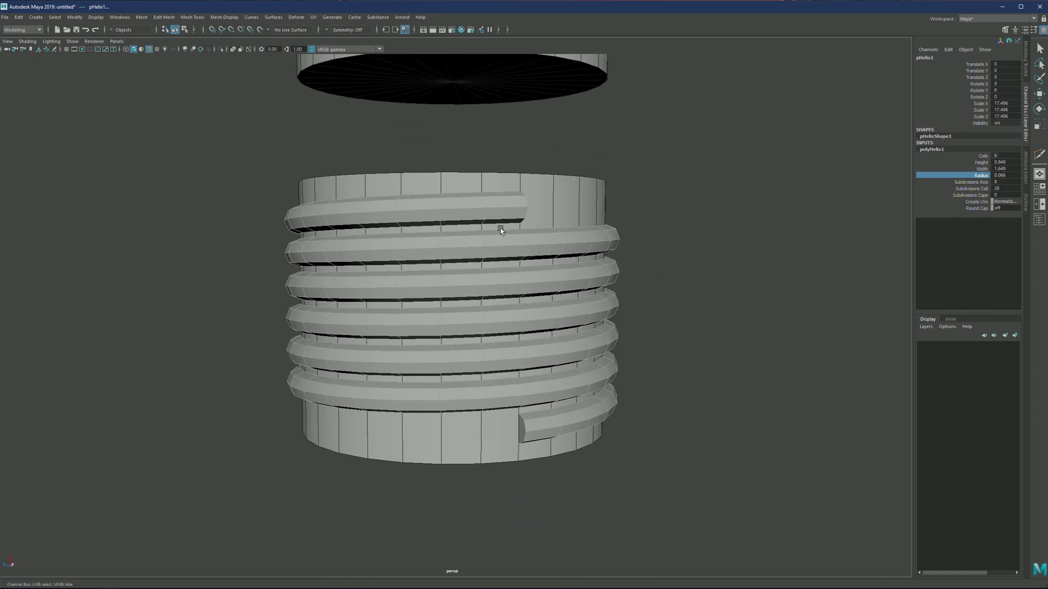
pyautogui.scroll(2, 485, 220)
pyautogui.keyDown('alt'); pyautogui.moveTo(488, 198); pyautogui.dragTo(484, 215, button='middle'); pyautogui.keyUp('alt')
pyautogui.keyDown('alt'); pyautogui.moveTo(556, 196); pyautogui.dragTo(528, 203); pyautogui.keyUp('alt')
pyautogui.scroll(4, 491, 210)
pyautogui.keyDown('alt'); pyautogui.moveTo(468, 215); pyautogui.dragTo(505, 219, button='middle'); pyautogui.keyUp('alt')
pyautogui.scroll(2, 507, 212)
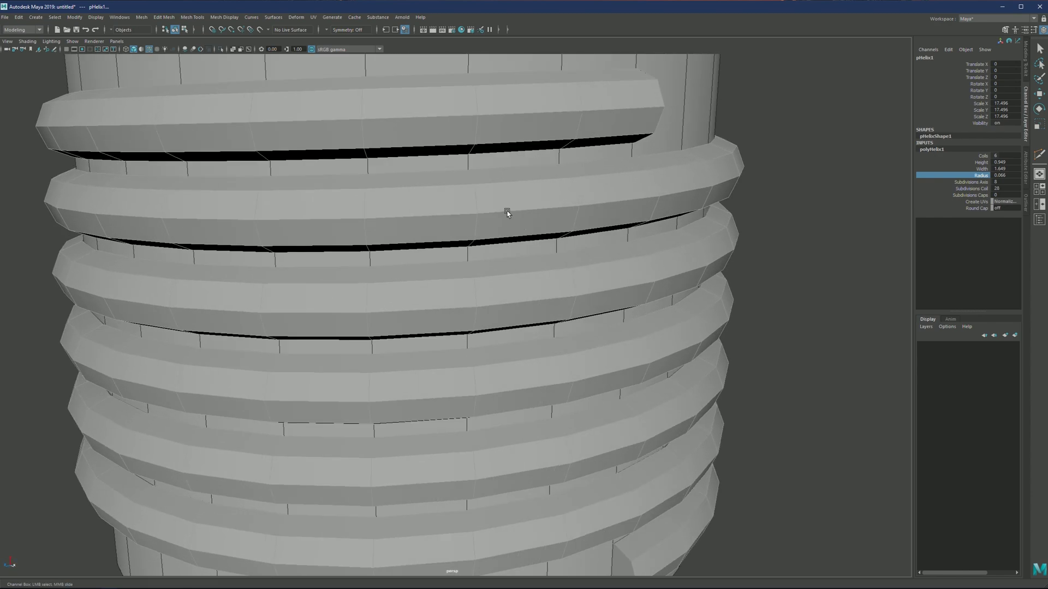
pyautogui.keyDown('alt'); pyautogui.moveTo(507, 212); pyautogui.dragTo(586, 210); pyautogui.keyUp('alt')
pyautogui.scroll(-2, 476, 202)
pyautogui.moveTo(476, 201)
pyautogui.keyDown('alt'); pyautogui.mouseDown()
pyautogui.moveTo(489, 194)
pyautogui.moveTo(470, 201)
pyautogui.mouseUp(); pyautogui.keyUp('alt')
pyautogui.scroll(2, 470, 201)
pyautogui.keyDown('alt'); pyautogui.moveTo(470, 200); pyautogui.dragTo(519, 228, button='middle'); pyautogui.keyUp('alt')
pyautogui.scroll(1, 519, 228)
pyautogui.scroll(-4, 492, 229)
pyautogui.keyDown('alt'); pyautogui.moveTo(470, 229); pyautogui.dragTo(526, 221); pyautogui.keyUp('alt')
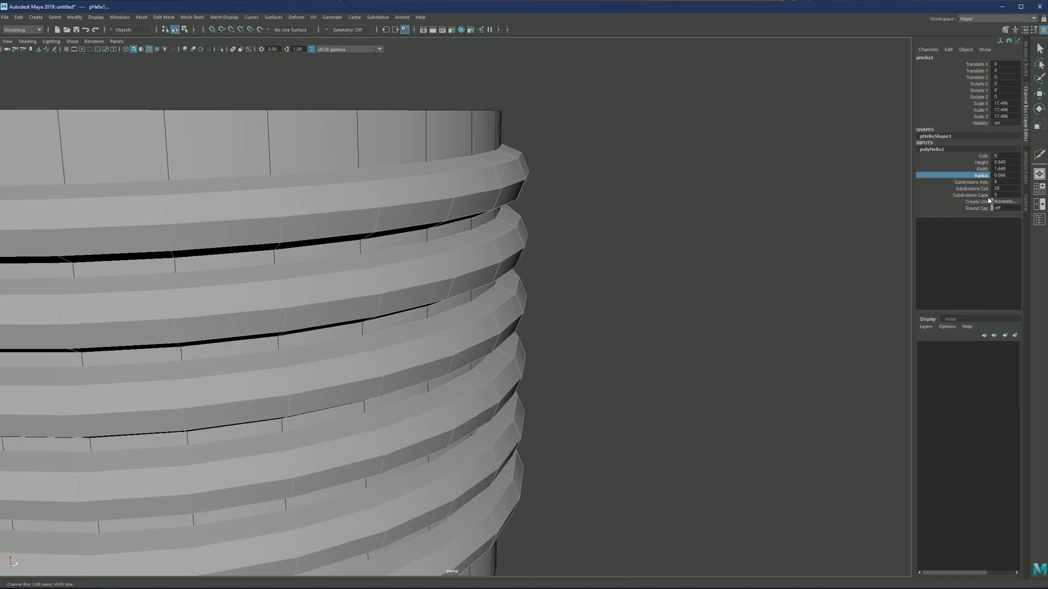
pyautogui.scroll(-3, 422, 212)
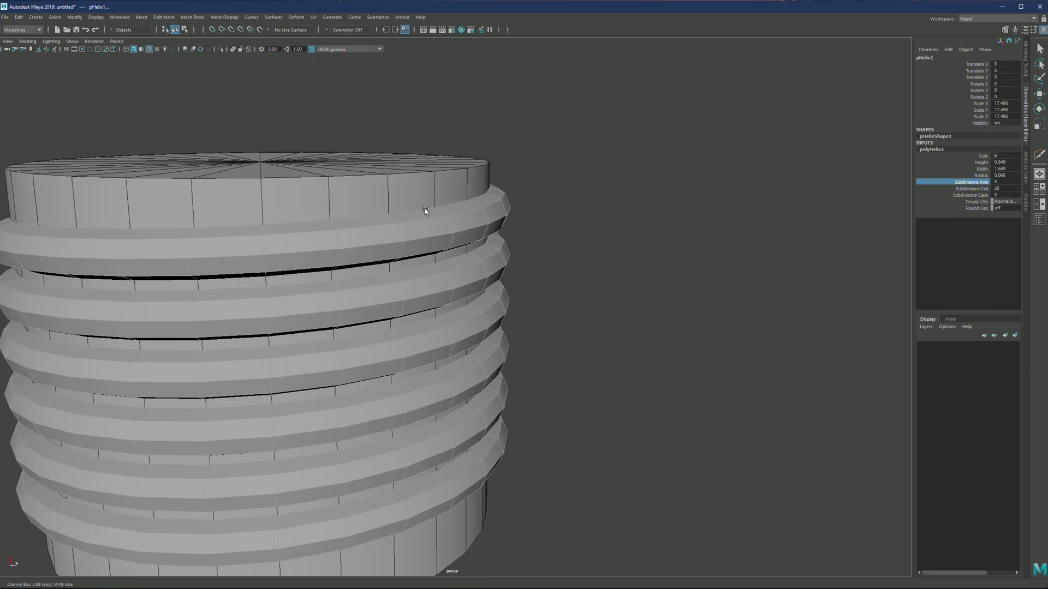
pyautogui.keyDown('alt'); pyautogui.moveTo(422, 211); pyautogui.dragTo(526, 215, button='middle'); pyautogui.keyUp('alt')
pyautogui.keyDown('alt'); pyautogui.moveTo(483, 165); pyautogui.dragTo(472, 187); pyautogui.keyUp('alt')
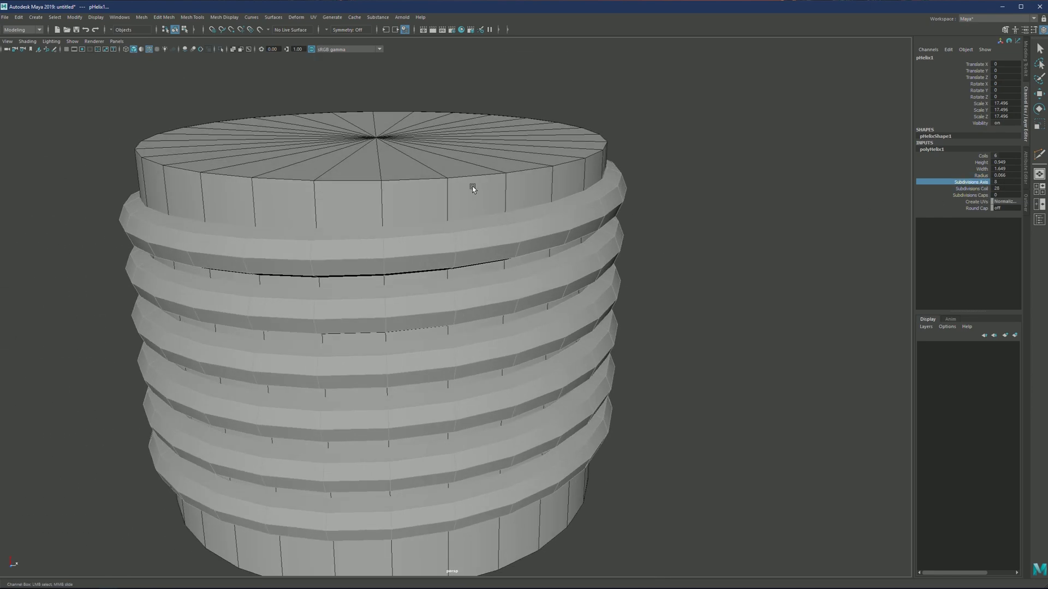
# - Select all the top cap faces of the lower cylinder and delete them
pyautogui.click(407, 125)
pyautogui.press('r')
pyautogui.click(434, 153)
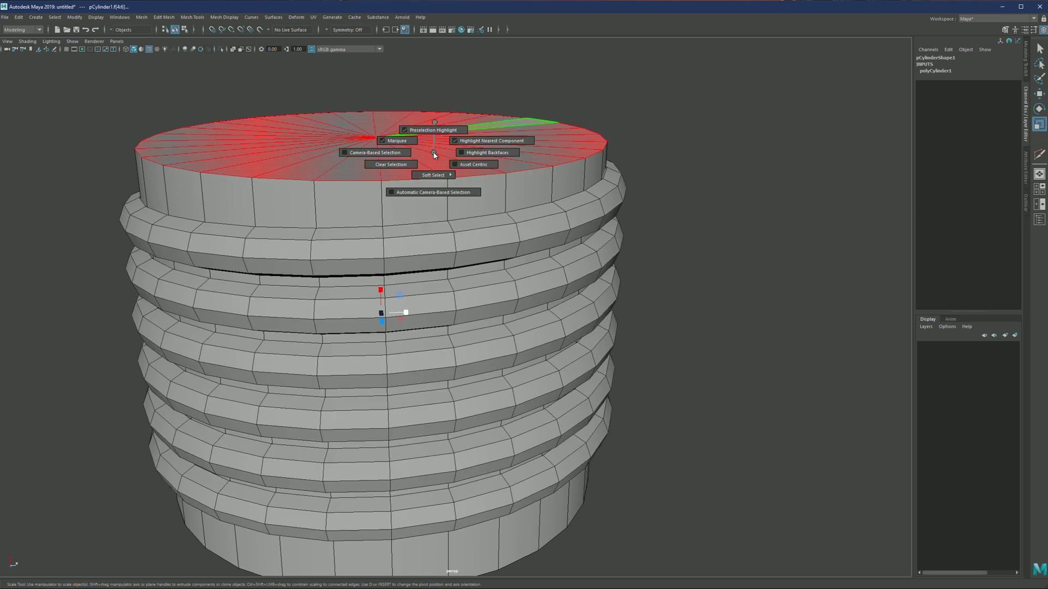
pyautogui.click(373, 152)
pyautogui.moveTo(374, 144); pyautogui.dragTo(437, 269)
pyautogui.press('Delete')
# - Inspect up close through the open top how the helix's edges meet the cylinder wall inside and outside
pyautogui.keyDown('alt'); pyautogui.moveTo(437, 269); pyautogui.dragTo(451, 316, button='middle'); pyautogui.keyUp('alt')
pyautogui.click(548, 207)
pyautogui.scroll(4, 564, 223)
pyautogui.click(585, 211)
pyautogui.keyDown('alt'); pyautogui.moveTo(585, 212); pyautogui.dragTo(469, 225); pyautogui.keyUp('alt')
pyautogui.scroll(3, 509, 204)
pyautogui.click(601, 204)
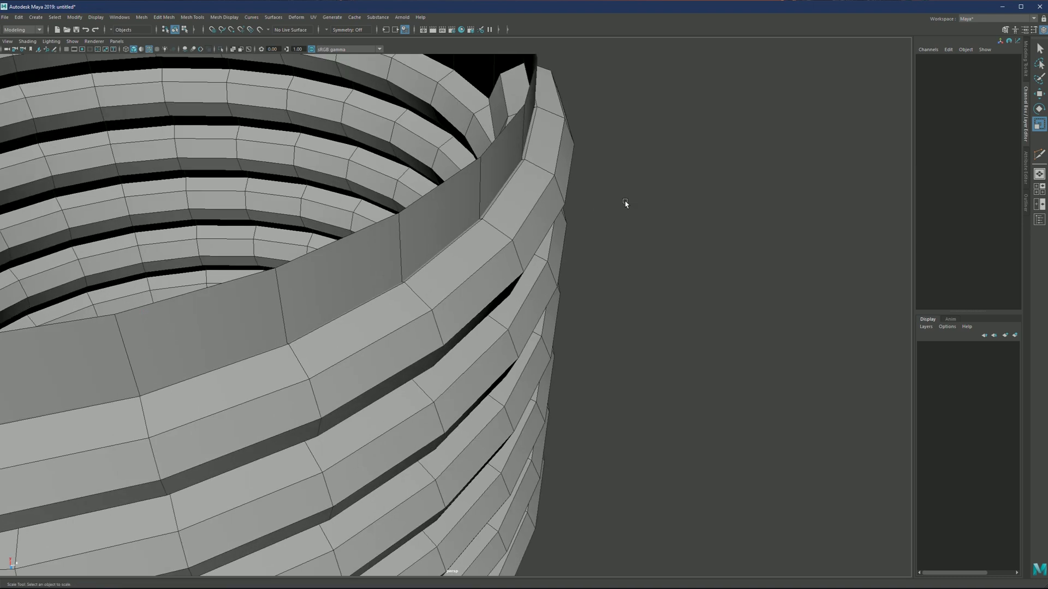
pyautogui.scroll(-1, 595, 202)
pyautogui.keyDown('alt'); pyautogui.moveTo(525, 180); pyautogui.dragTo(521, 229, button='middle'); pyautogui.keyUp('alt')
pyautogui.scroll(2, 521, 231)
pyautogui.keyDown('alt'); pyautogui.moveTo(518, 232); pyautogui.dragTo(517, 206); pyautogui.keyUp('alt')
pyautogui.scroll(2, 502, 236)
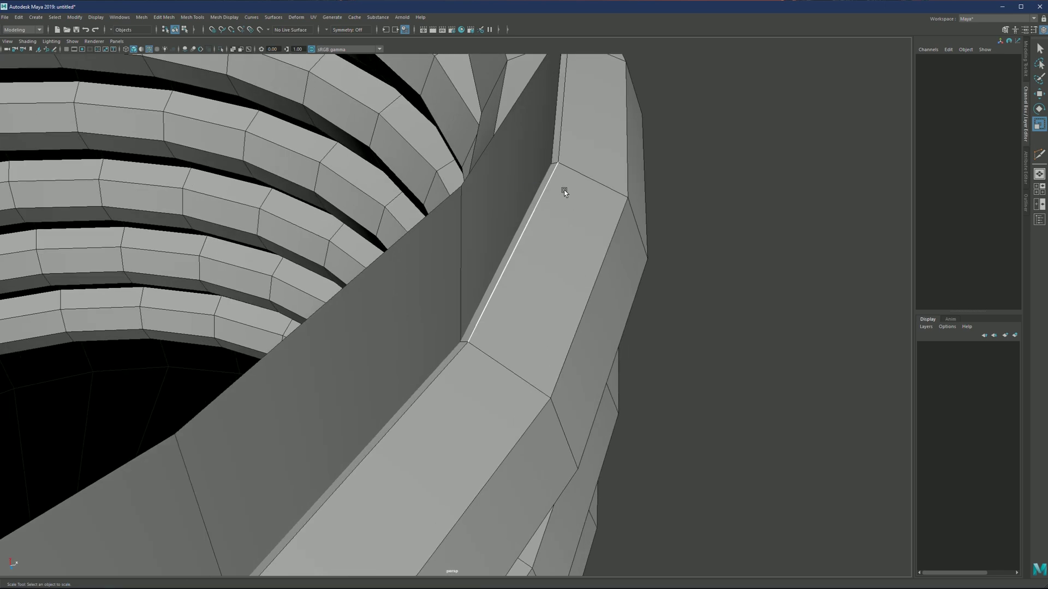
pyautogui.click(550, 178)
pyautogui.keyDown('alt'); pyautogui.moveTo(404, 293); pyautogui.dragTo(268, 282); pyautogui.keyUp('alt')
pyautogui.scroll(3, 388, 300)
pyautogui.press('q')
pyautogui.scroll(-8, 322, 260)
pyautogui.click(660, 297)
pyautogui.scroll(-4, 492, 289)
pyautogui.keyDown('alt'); pyautogui.moveTo(499, 267); pyautogui.dragTo(537, 199, button='middle'); pyautogui.keyUp('alt')
# - Set the helix's Subdivisions Axis to 4 to give the thread a four-sided profile
pyautogui.moveTo(537, 199); pyautogui.dragTo(603, 153, button='right')
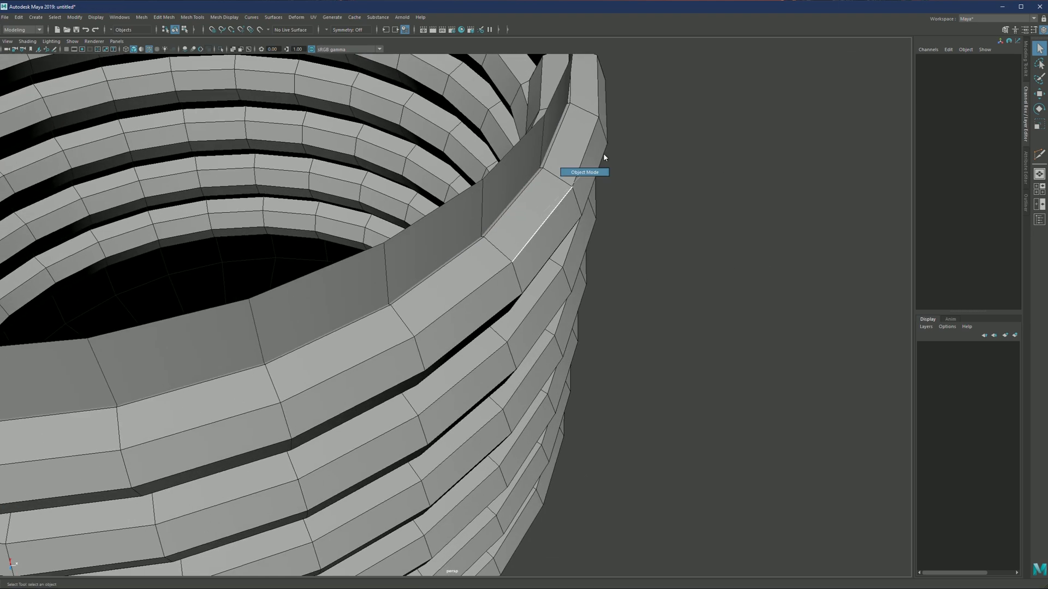
pyautogui.click(539, 211)
pyautogui.scroll(-4, 538, 213)
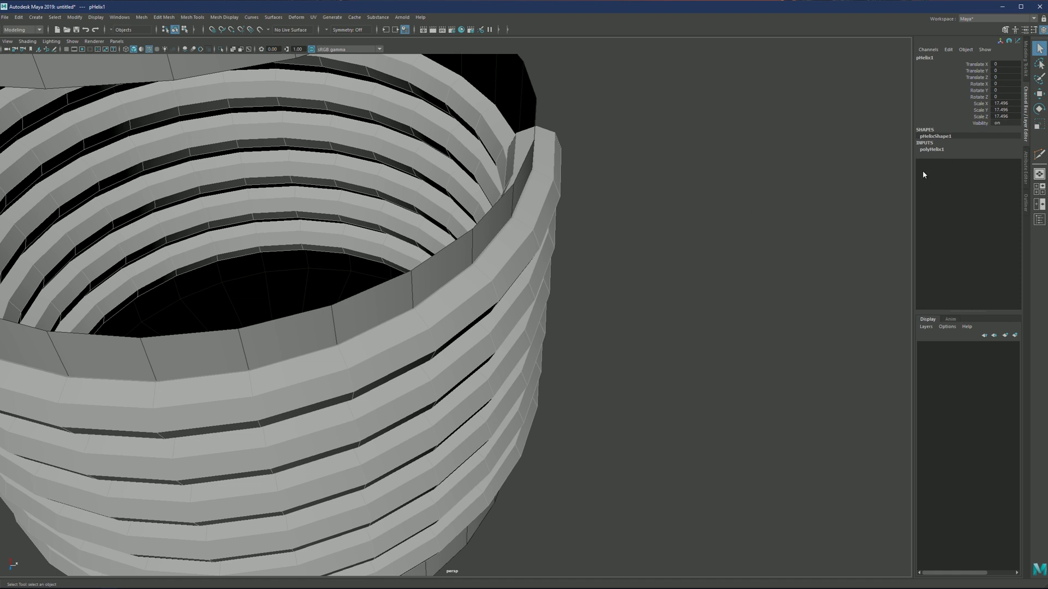
pyautogui.click(931, 149)
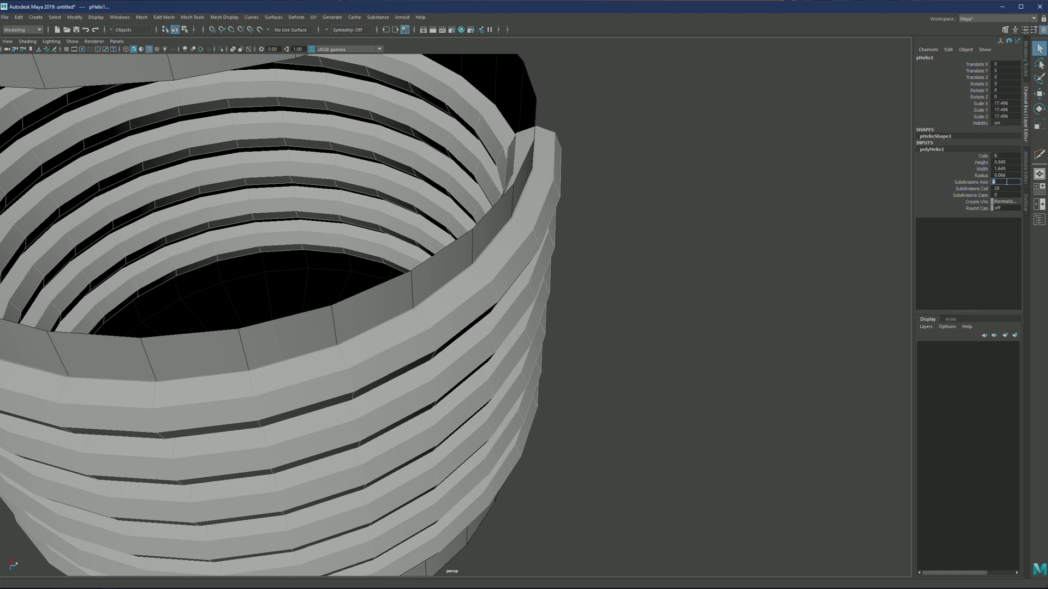
pyautogui.write('4')
pyautogui.press('Return')
pyautogui.keyDown('alt'); pyautogui.moveTo(566, 250); pyautogui.dragTo(483, 229); pyautogui.keyUp('alt')
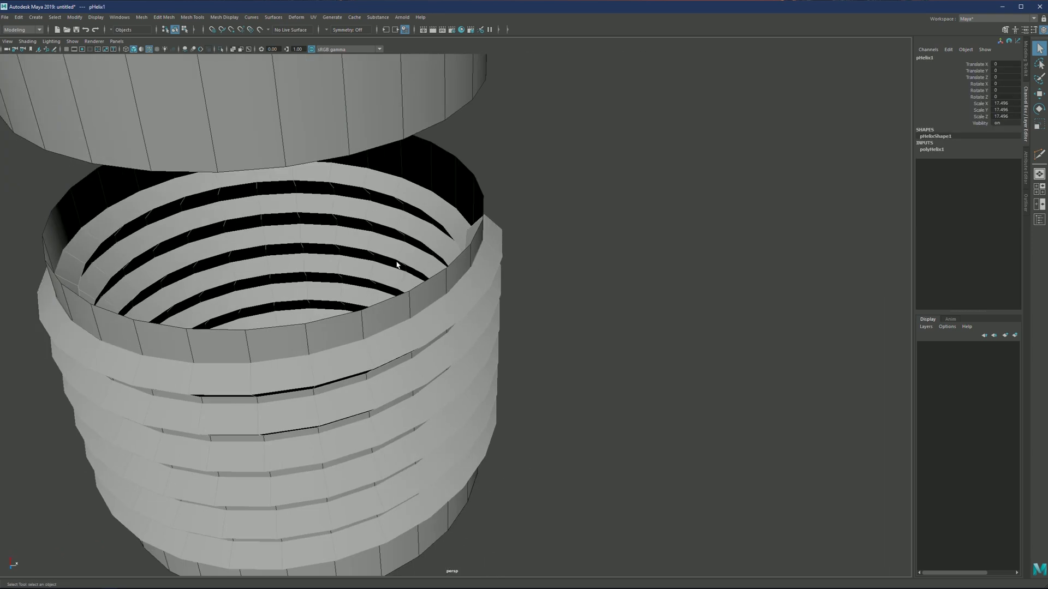
pyautogui.keyDown('alt'); pyautogui.moveTo(355, 277); pyautogui.dragTo(380, 261); pyautogui.keyUp('alt')
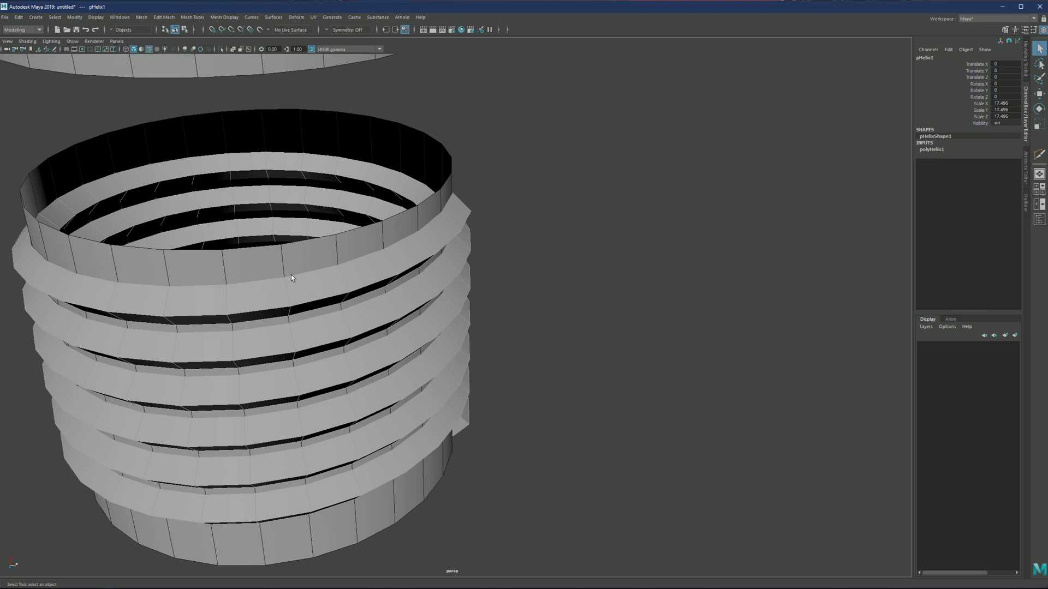
# - Scale the helix down uniformly to about 17.352 so its side corners sit against the cylinder wall
pyautogui.press('r')
pyautogui.moveTo(261, 311); pyautogui.dragTo(259, 311)
pyautogui.keyDown('alt'); pyautogui.moveTo(325, 267); pyautogui.dragTo(464, 309, button='middle'); pyautogui.keyUp('alt')
pyautogui.scroll(5, 482, 309)
pyautogui.scroll(3, 612, 301)
pyautogui.keyDown('alt'); pyautogui.moveTo(614, 300); pyautogui.dragTo(531, 276, button='middle'); pyautogui.keyUp('alt')
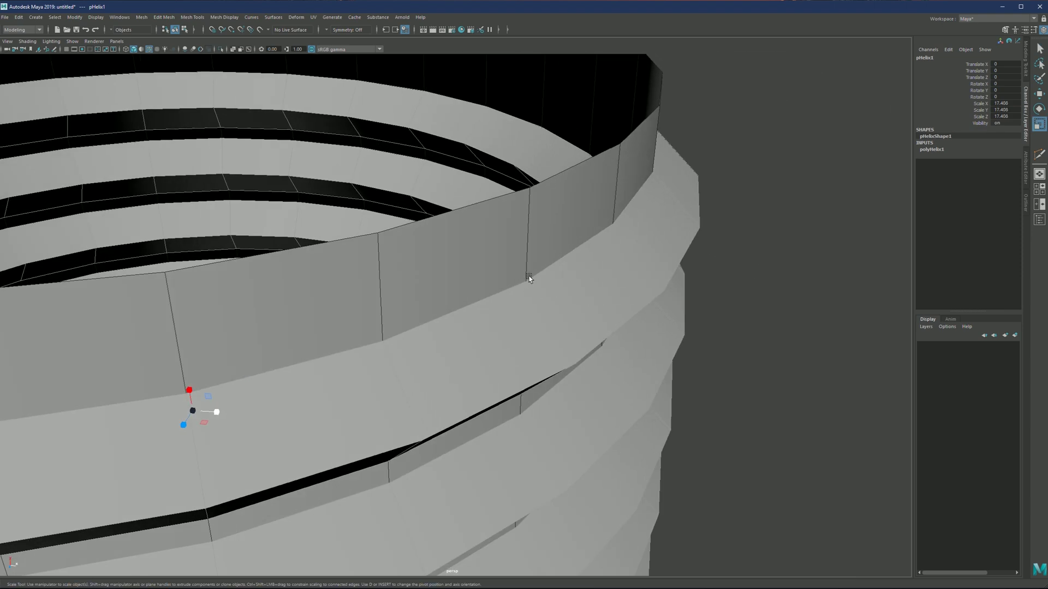
pyautogui.keyDown('alt'); pyautogui.moveTo(530, 273); pyautogui.dragTo(553, 285); pyautogui.keyUp('alt')
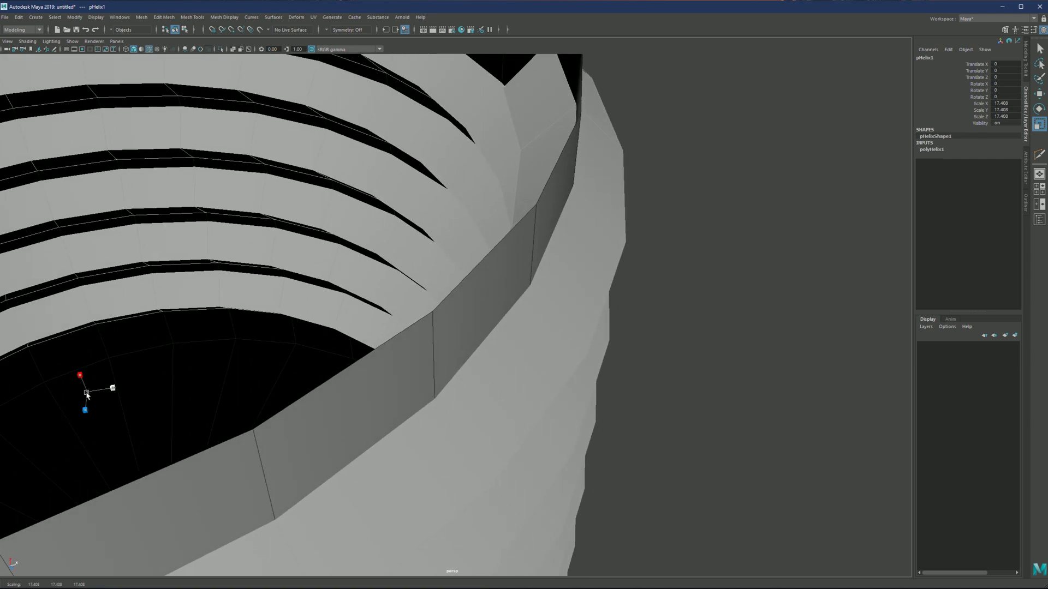
pyautogui.moveTo(86, 395); pyautogui.dragTo(86, 395)
# - Check the helix's end and inner faces close up against the inside of the cylinder wall
pyautogui.keyDown('alt'); pyautogui.moveTo(309, 299); pyautogui.dragTo(323, 310); pyautogui.keyUp('alt')
pyautogui.scroll(2, 327, 307)
pyautogui.moveTo(436, 235); pyautogui.dragTo(451, 176, button='right')
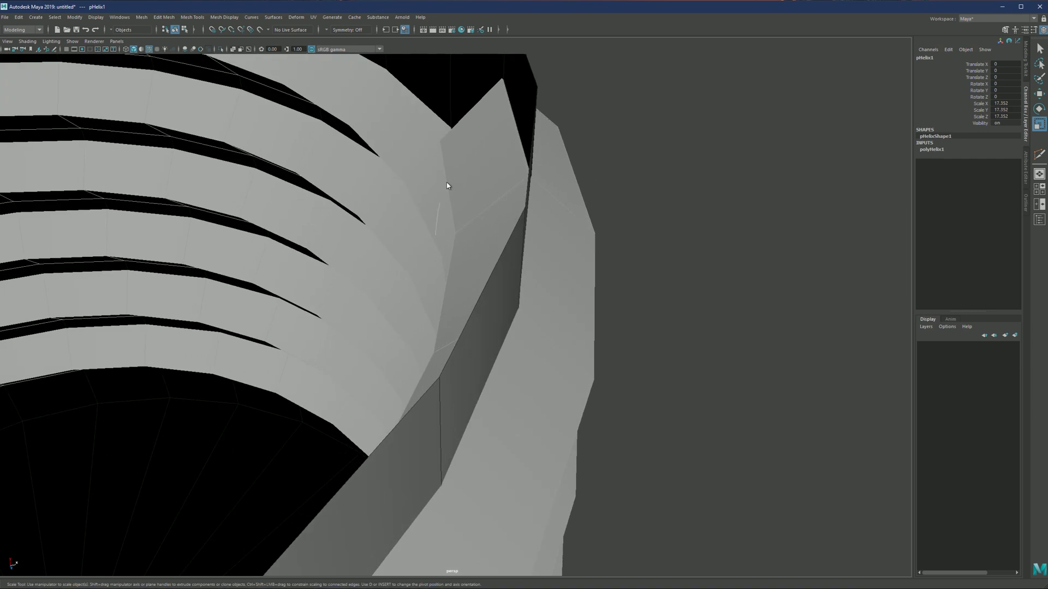
pyautogui.click(515, 167)
pyautogui.keyDown('alt'); pyautogui.moveTo(515, 170); pyautogui.dragTo(479, 191); pyautogui.keyUp('alt')
pyautogui.scroll(-3, 486, 210)
pyautogui.moveTo(489, 210); pyautogui.dragTo(584, 172, button='right')
pyautogui.scroll(2, 585, 173)
pyautogui.press('q')
# - Examine around the outside where the thread's upper corners meet the cylinder's vertical edges
pyautogui.keyDown('alt'); pyautogui.moveTo(462, 248); pyautogui.dragTo(473, 201); pyautogui.keyUp('alt')
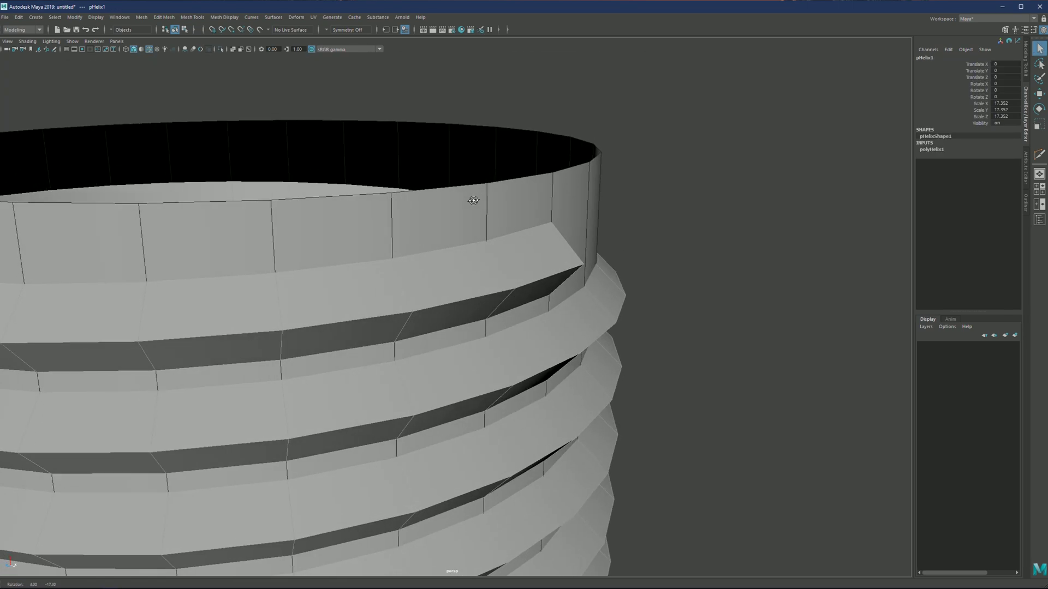
pyautogui.scroll(-2, 461, 221)
pyautogui.keyDown('alt'); pyautogui.moveTo(431, 166); pyautogui.dragTo(443, 196); pyautogui.keyUp('alt')
pyautogui.scroll(1, 444, 206)
pyautogui.scroll(4, 435, 189)
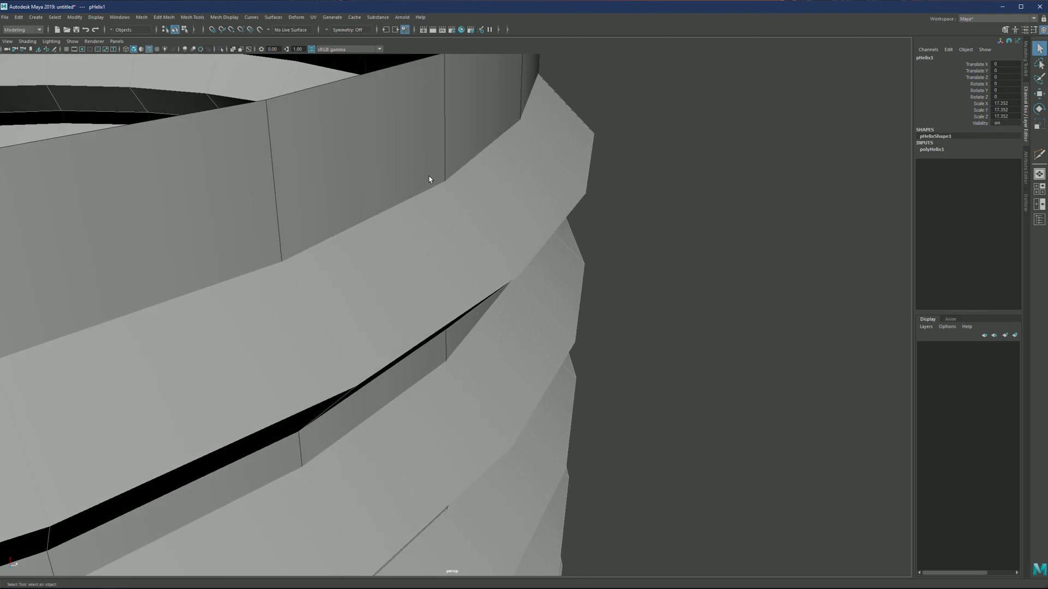
pyautogui.scroll(-3, 430, 178)
pyautogui.keyDown('alt'); pyautogui.moveTo(468, 211); pyautogui.dragTo(431, 199); pyautogui.keyUp('alt')
pyautogui.scroll(3, 431, 199)
pyautogui.scroll(-3, 443, 186)
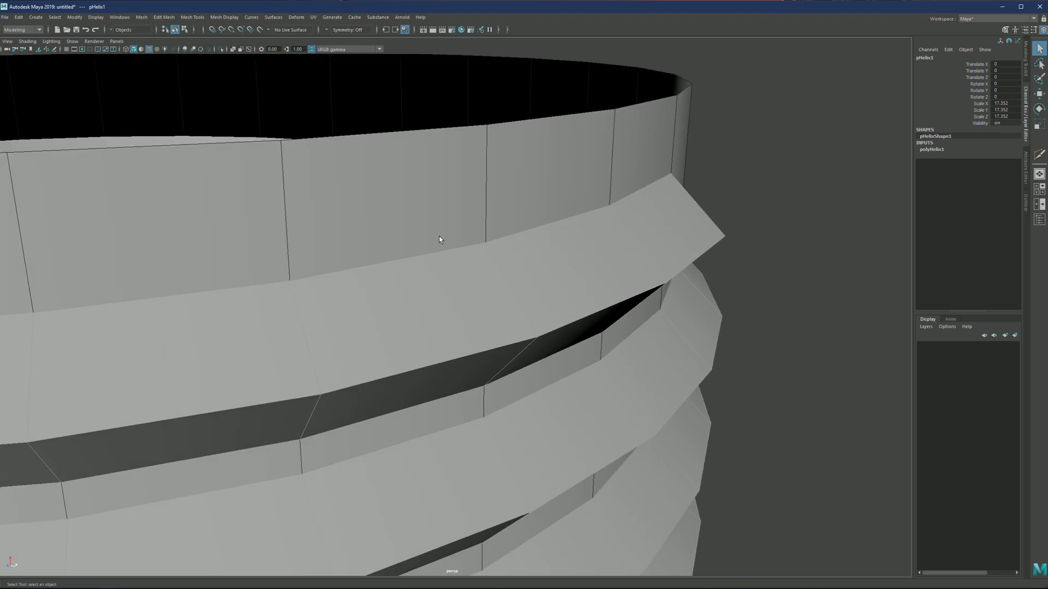
pyautogui.keyDown('alt'); pyautogui.moveTo(437, 236); pyautogui.dragTo(486, 259); pyautogui.keyUp('alt')
pyautogui.scroll(-1, 474, 259)
pyautogui.scroll(-3, 474, 258)
pyautogui.keyDown('alt'); pyautogui.moveTo(474, 259); pyautogui.dragTo(566, 180, button='middle'); pyautogui.keyUp('alt')
pyautogui.scroll(-4, 533, 234)
pyautogui.keyDown('alt'); pyautogui.moveTo(533, 234); pyautogui.dragTo(499, 203); pyautogui.keyUp('alt')
pyautogui.scroll(2, 498, 203)
pyautogui.scroll(1, 498, 201)
# - Duplicate the helix and move the copy straight up to the upper cylinder, at a Translate Y of about 32.7
pyautogui.moveTo(541, 192)
pyautogui.keyDown('alt'); pyautogui.mouseDown(button='middle')
pyautogui.moveTo(509, 192)
pyautogui.moveTo(527, 194)
pyautogui.mouseUp(button='middle'); pyautogui.keyUp('alt')
pyautogui.moveTo(443, 231); pyautogui.dragTo(443, 237)
pyautogui.scroll(-4, 457, 230)
pyautogui.keyDown('alt'); pyautogui.moveTo(459, 220); pyautogui.dragTo(447, 252, button='middle'); pyautogui.keyUp('alt')
pyautogui.keyDown('shift'); pyautogui.moveTo(436, 287); pyautogui.dragTo(464, 71); pyautogui.keyUp('shift')
pyautogui.scroll(-4, 464, 93)
pyautogui.keyDown('alt'); pyautogui.moveTo(463, 136); pyautogui.dragTo(453, 178, button='middle'); pyautogui.keyUp('alt')
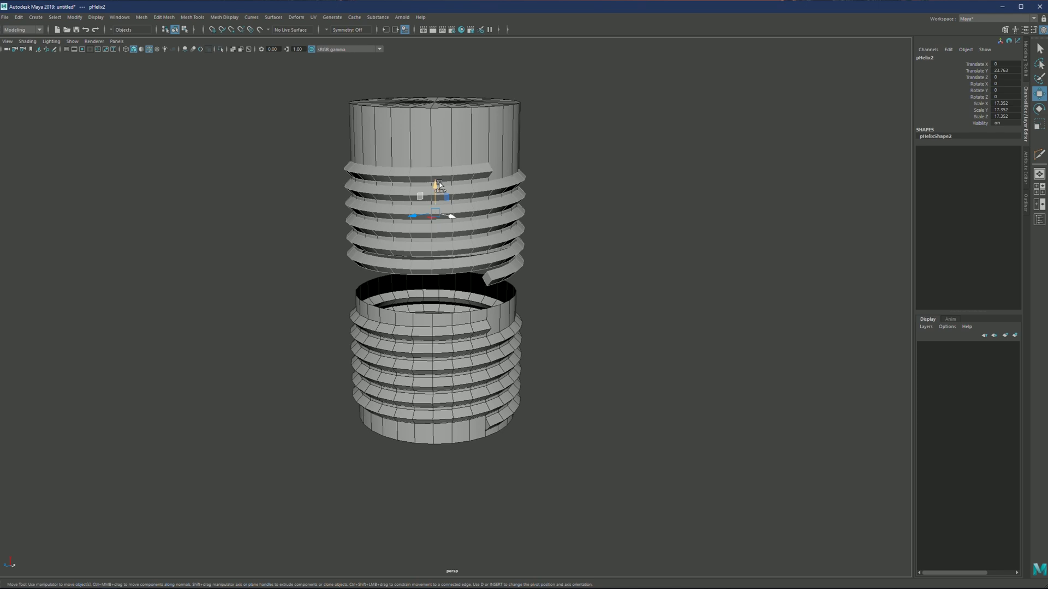
pyautogui.keyDown('shift'); pyautogui.moveTo(436, 188); pyautogui.dragTo(435, 138); pyautogui.keyUp('shift')
# - Extrude the lower cylinder's open top border inward as a flat rim, and extrude the rim's inner edge down into a hole wall
pyautogui.scroll(3, 437, 260)
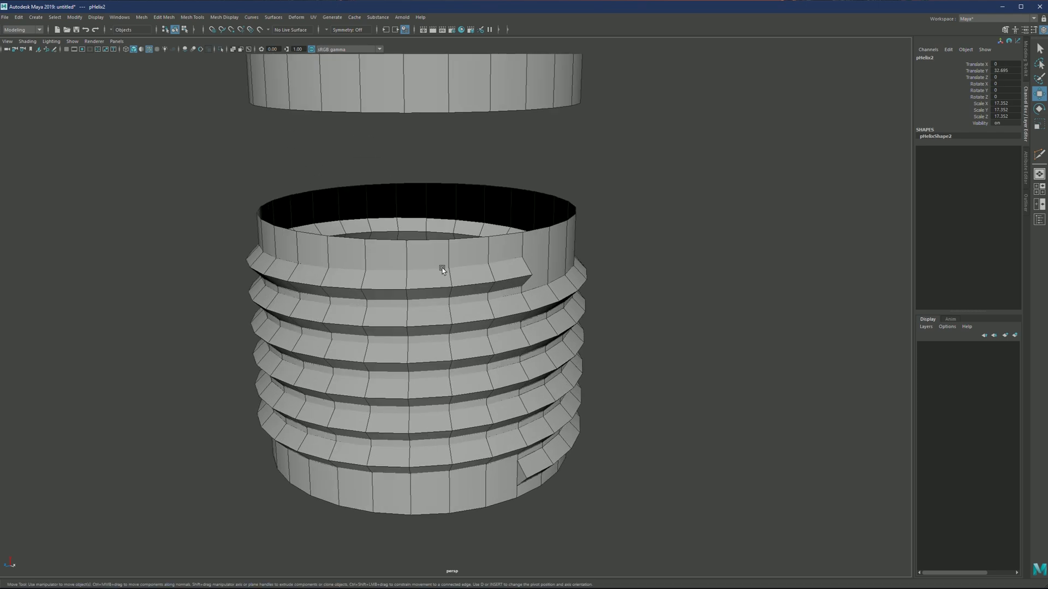
pyautogui.scroll(3, 437, 158)
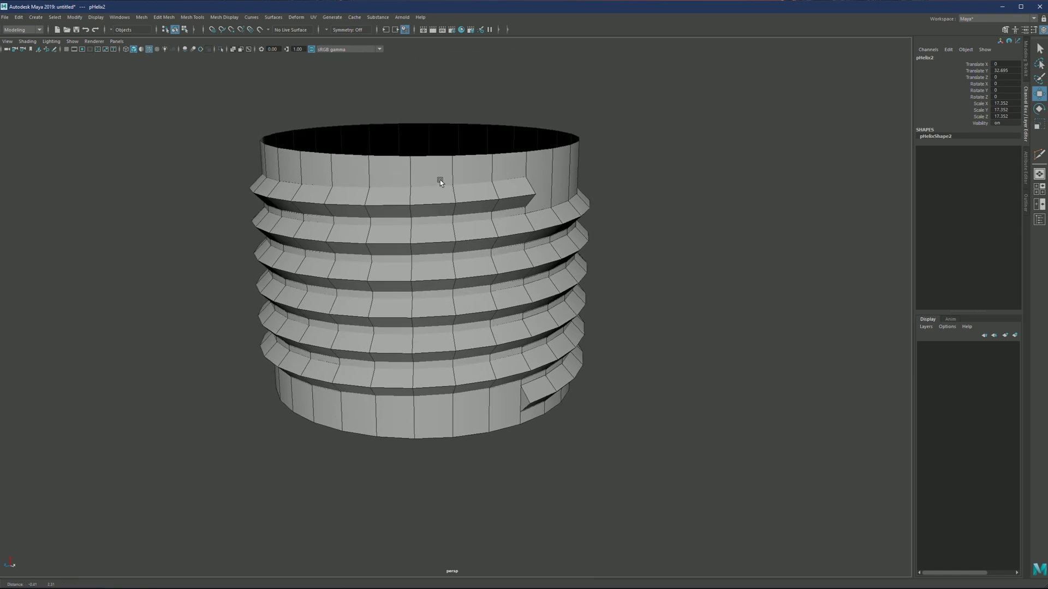
pyautogui.moveTo(427, 187); pyautogui.dragTo(428, 159, button='right')
pyautogui.press('q')
pyautogui.doubleClick(434, 177)
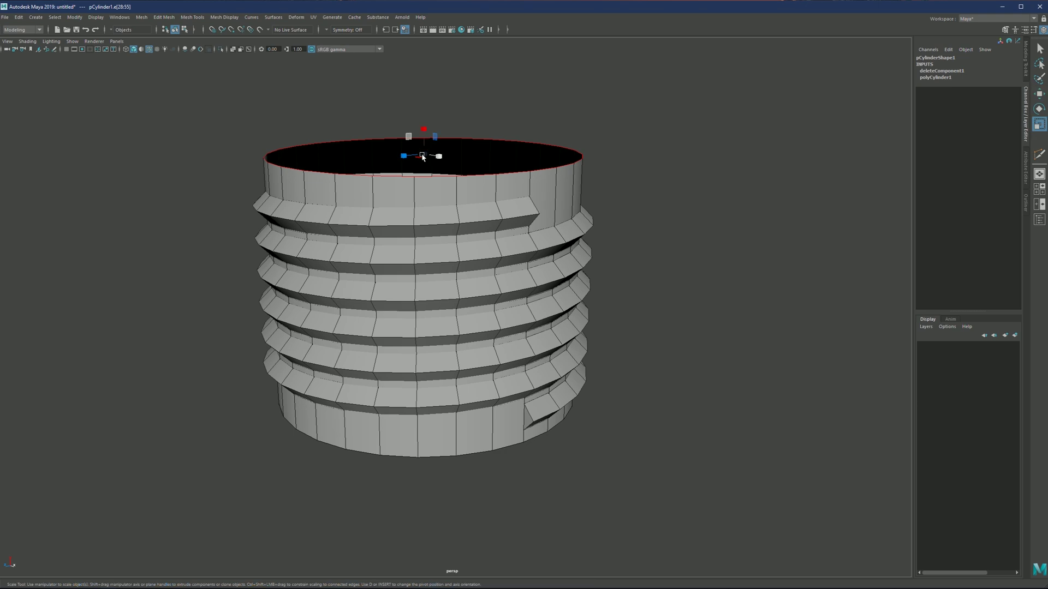
pyautogui.keyDown('shift'); pyautogui.moveTo(423, 158); pyautogui.dragTo(323, 185); pyautogui.keyUp('shift')
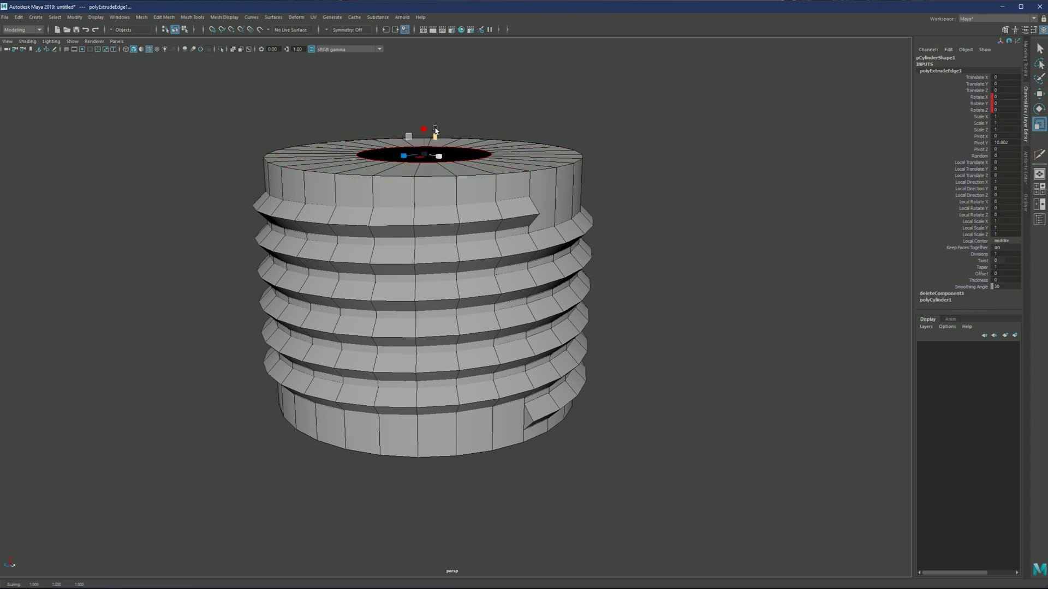
pyautogui.keyDown('shift'); pyautogui.moveTo(431, 149); pyautogui.dragTo(426, 179); pyautogui.keyUp('shift')
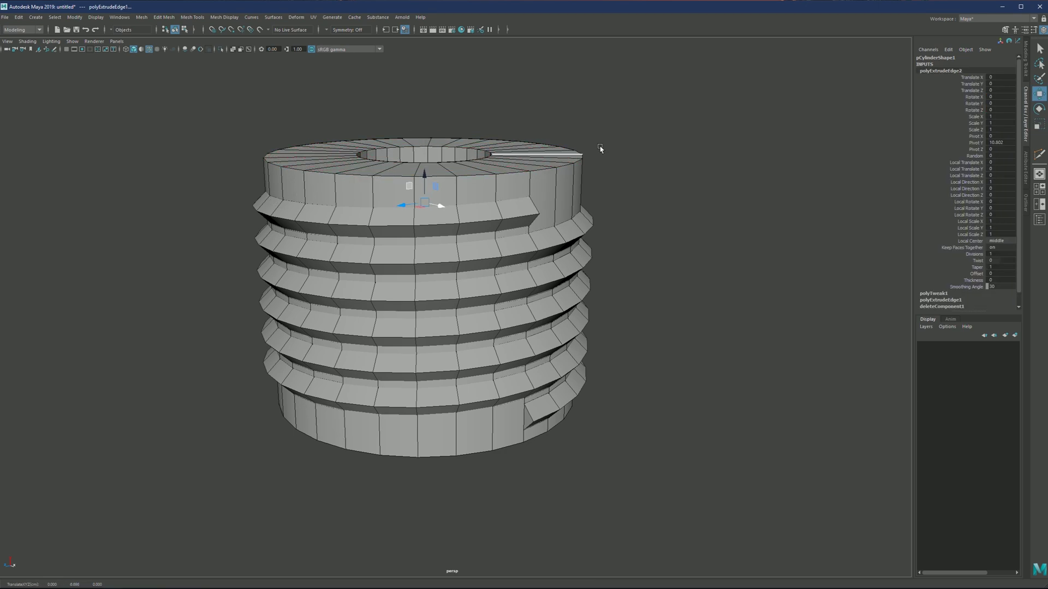
# - Insert horizontal edge loops around the lower cylinder's outer wall, one just below the upper border and one just above the lower border
pyautogui.scroll(1, 617, 146)
pyautogui.moveTo(643, 145); pyautogui.dragTo(665, 122, button='right')
pyautogui.click(664, 126)
pyautogui.scroll(-2, 545, 199)
pyautogui.scroll(5, 475, 211)
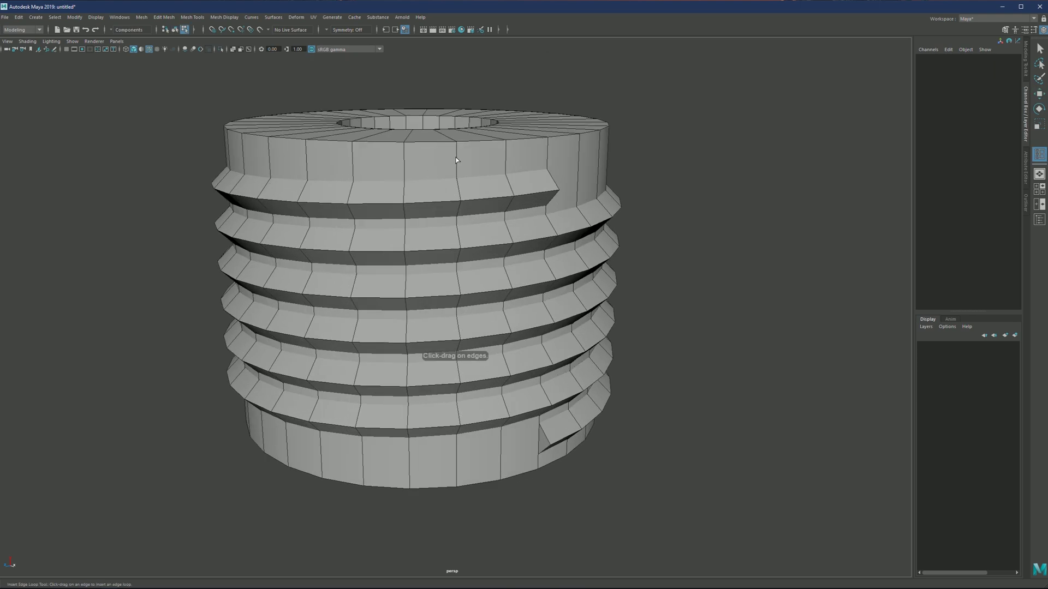
pyautogui.click(458, 161)
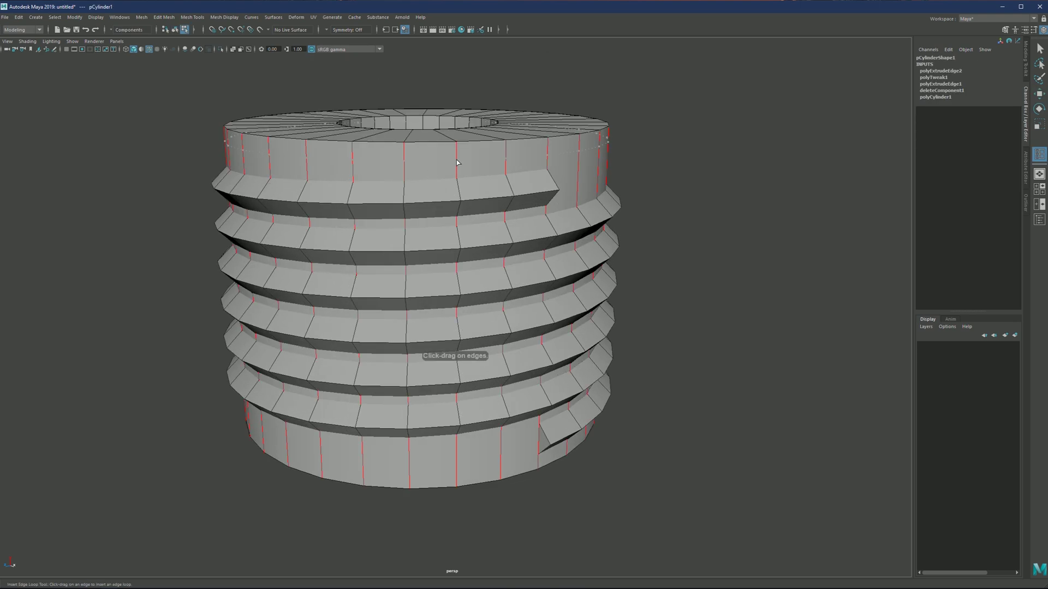
pyautogui.click(458, 163)
pyautogui.scroll(4, 463, 267)
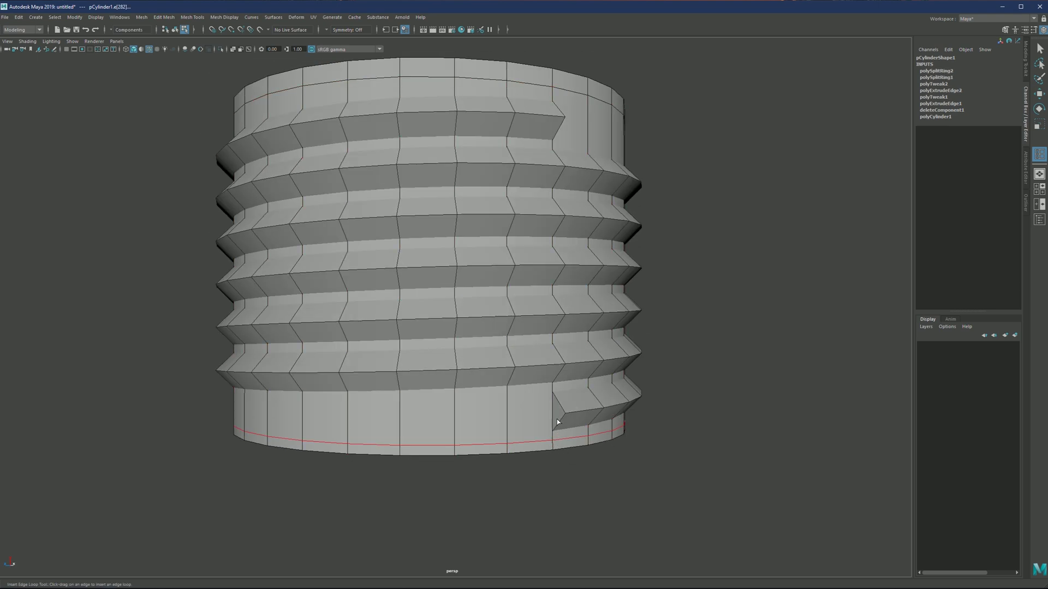
# - Insert supporting edge loops on the flat upper rim beside its outer and inner borders, and one near the upper edge of the hole wall
pyautogui.scroll(-3, 480, 336)
pyautogui.keyDown('alt'); pyautogui.moveTo(435, 260); pyautogui.dragTo(454, 290, button='middle'); pyautogui.keyUp('alt')
pyautogui.keyDown('alt'); pyautogui.moveTo(439, 273); pyautogui.dragTo(456, 286); pyautogui.keyUp('alt')
pyautogui.keyDown('alt'); pyautogui.moveTo(473, 178); pyautogui.dragTo(489, 224, button='middle'); pyautogui.keyUp('alt')
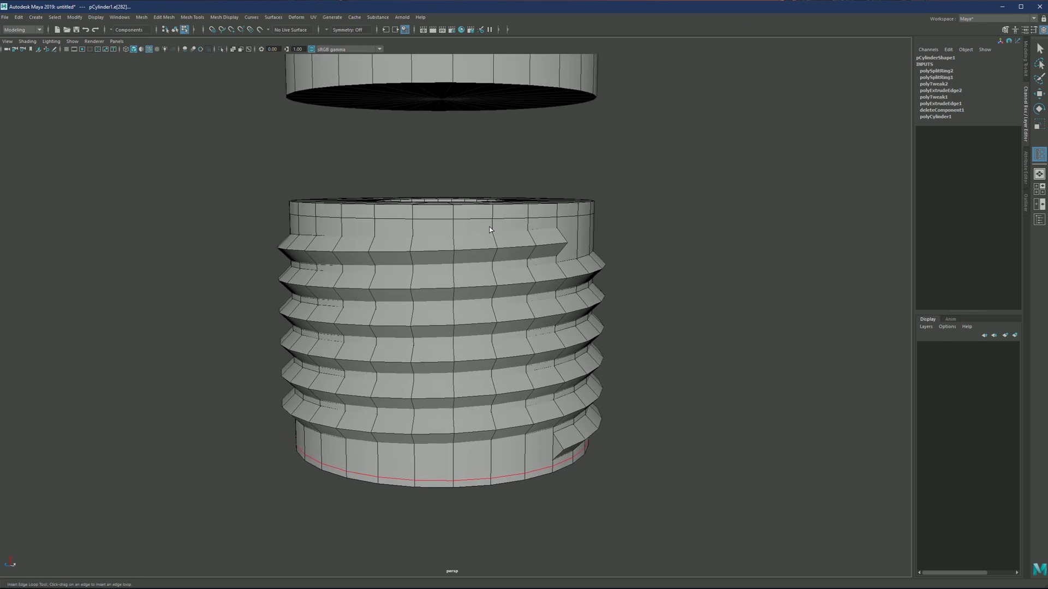
pyautogui.keyDown('alt'); pyautogui.moveTo(489, 226); pyautogui.dragTo(444, 204); pyautogui.keyUp('alt')
pyautogui.click(465, 204)
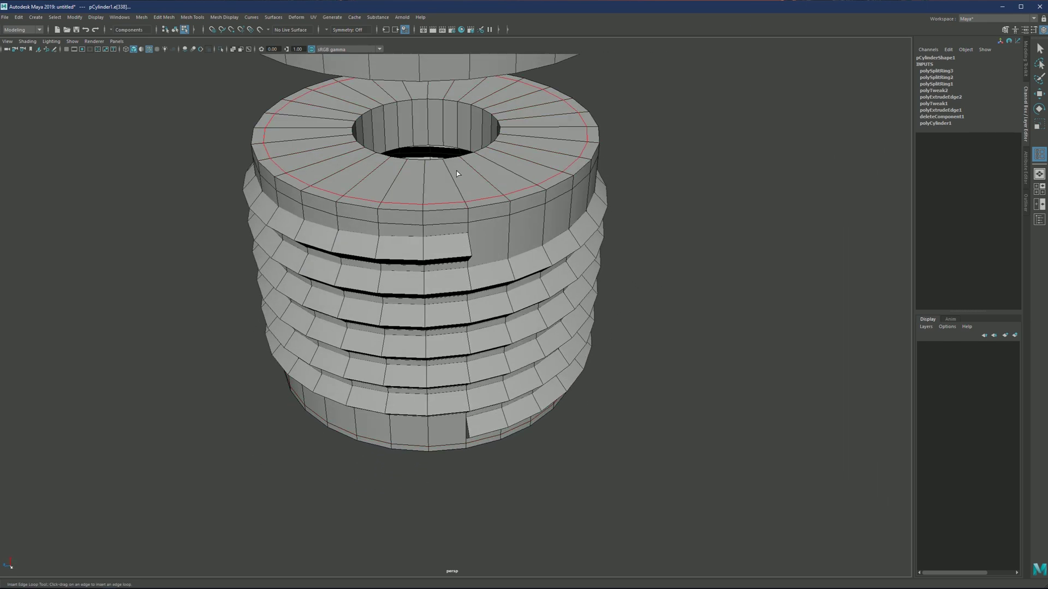
pyautogui.click(442, 165)
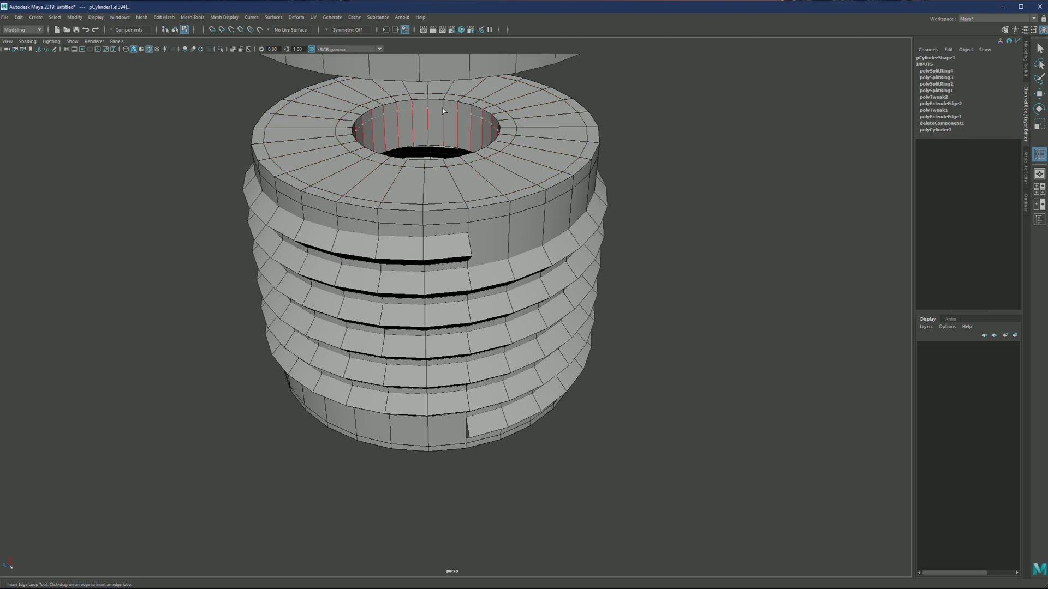
# - Delete the faces that close the underside of the lower cylinder
pyautogui.keyDown('alt'); pyautogui.moveTo(443, 136); pyautogui.dragTo(455, 323); pyautogui.keyUp('alt')
pyautogui.keyDown('alt'); pyautogui.moveTo(454, 320); pyautogui.dragTo(459, 338, button='right'); pyautogui.keyUp('alt')
pyautogui.press('F11')
pyautogui.press('q')
pyautogui.moveTo(461, 322); pyautogui.dragTo(427, 396)
pyautogui.press('Delete')
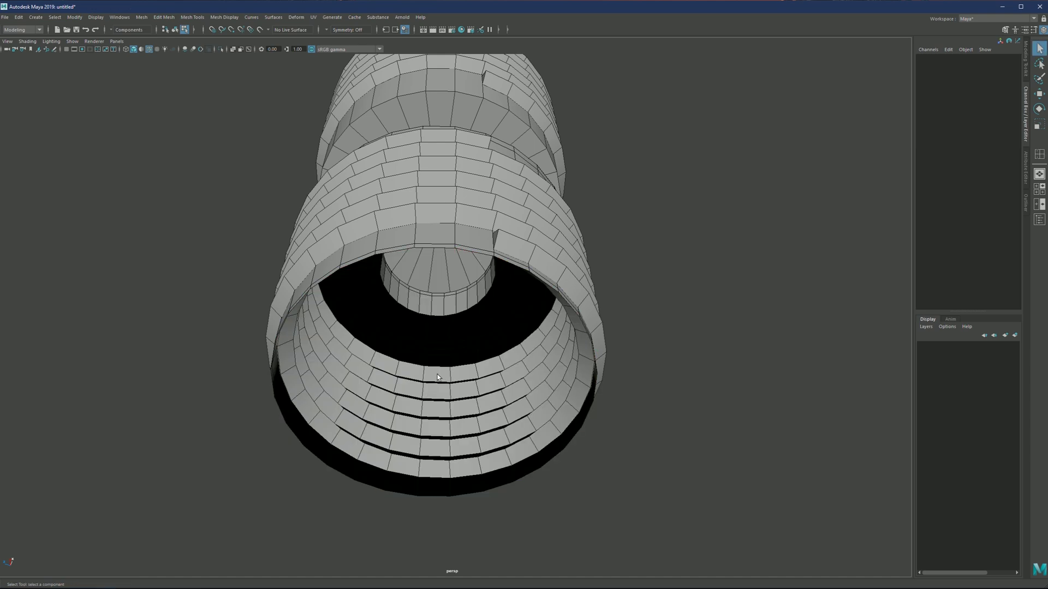
# - Extrude the cylinder's open bottom border inward as a flat rim, and extrude the rim's inner edge up into a hole wall
pyautogui.doubleClick(467, 253)
pyautogui.keyDown('shift'); pyautogui.moveTo(435, 386); pyautogui.dragTo(351, 395); pyautogui.keyUp('shift')
pyautogui.keyDown('alt'); pyautogui.moveTo(435, 370); pyautogui.dragTo(470, 258); pyautogui.keyUp('alt')
pyautogui.press('w')
pyautogui.keyDown('shift'); pyautogui.moveTo(538, 228); pyautogui.dragTo(535, 183); pyautogui.keyUp('shift')
pyautogui.keyDown('alt'); pyautogui.moveTo(538, 224); pyautogui.dragTo(534, 228, button='middle'); pyautogui.keyUp('alt')
# - Insert supporting edge loops near the bottom rim's outer and inner borders and inside the lower hole wall, and return to object mode
pyautogui.press('q')
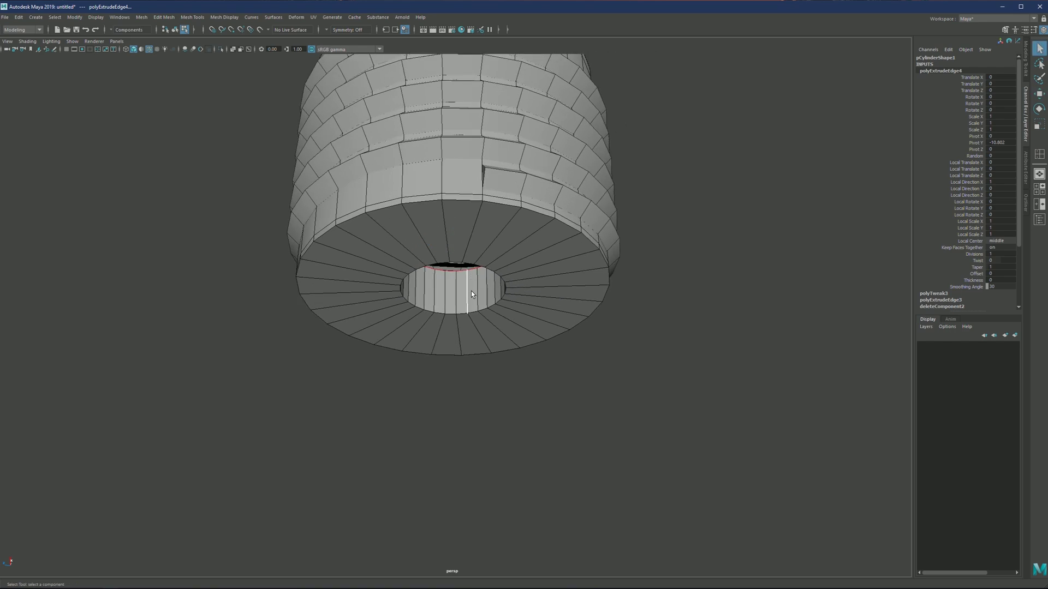
pyautogui.click(500, 299)
pyautogui.scroll(5, 502, 296)
pyautogui.press('g')
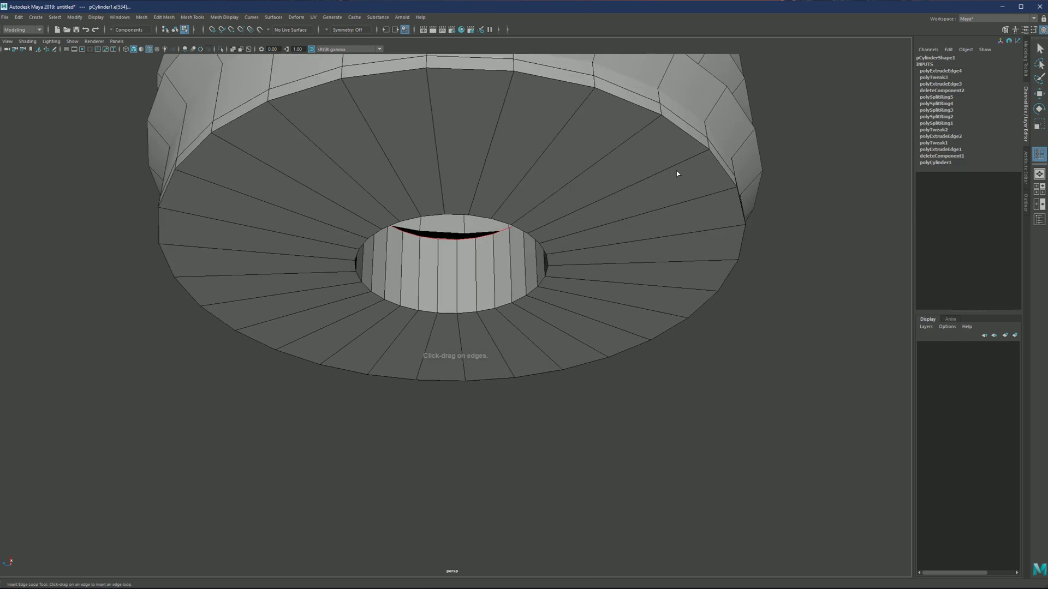
pyautogui.moveTo(689, 158); pyautogui.dragTo(696, 154)
pyautogui.moveTo(551, 240); pyautogui.dragTo(519, 270)
pyautogui.moveTo(383, 292); pyautogui.dragTo(384, 290)
pyautogui.scroll(-3, 412, 300)
pyautogui.scroll(-5, 428, 298)
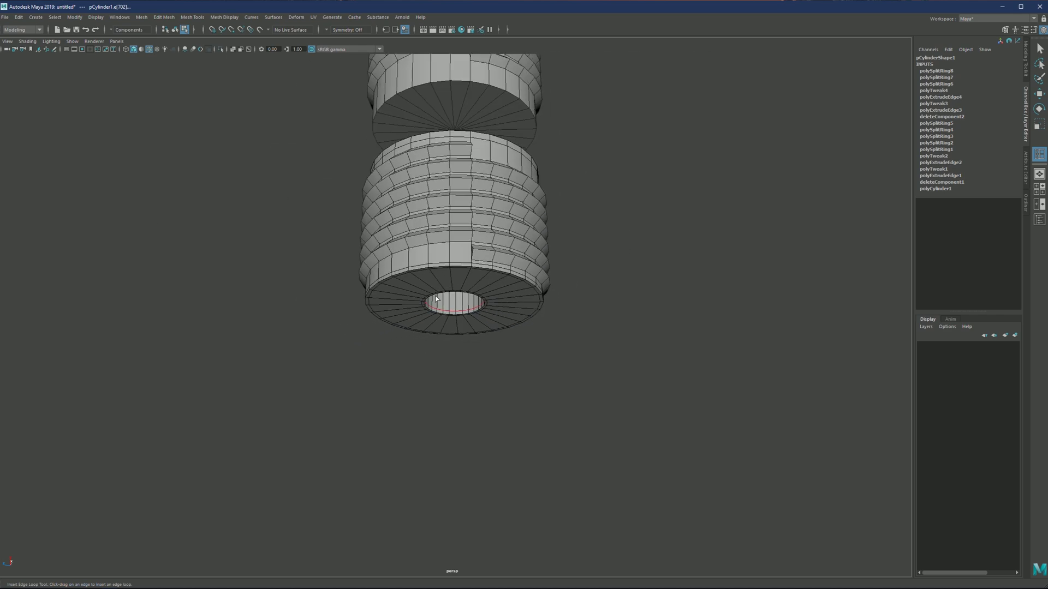
pyautogui.click(556, 262)
# - Hide the Channel Box and examine the thread's lower end where it meets the cylinder wall
pyautogui.scroll(-3, 480, 235)
pyautogui.keyDown('alt'); pyautogui.moveTo(503, 247); pyautogui.dragTo(495, 283, button='middle'); pyautogui.keyUp('alt')
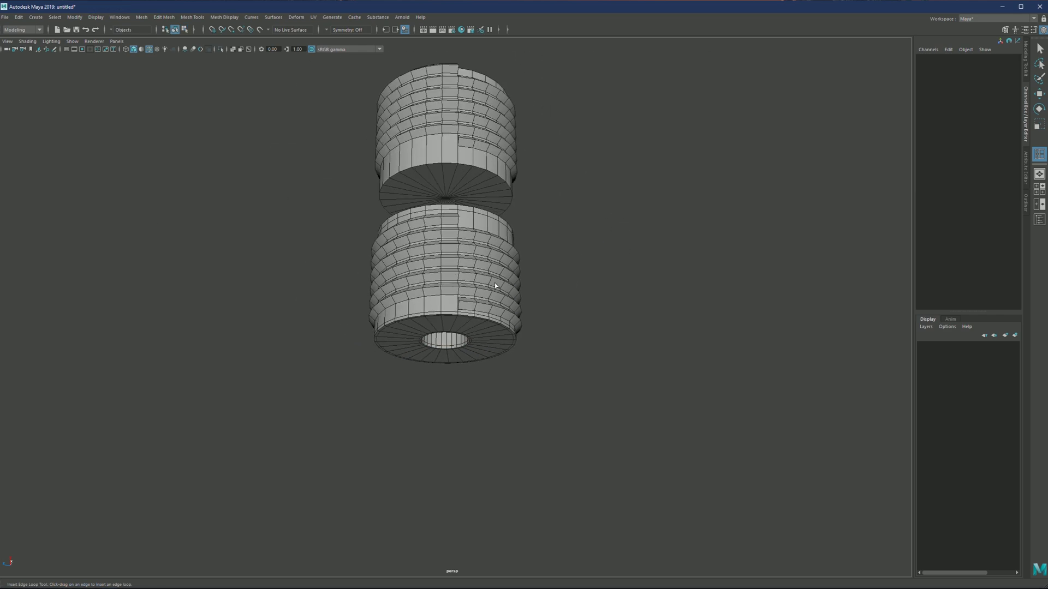
pyautogui.click(1024, 137)
pyautogui.scroll(-2, 538, 229)
pyautogui.keyDown('alt'); pyautogui.moveTo(538, 228); pyautogui.dragTo(510, 285, button='middle'); pyautogui.keyUp('alt')
pyautogui.scroll(3, 505, 278)
pyautogui.moveTo(469, 259)
pyautogui.keyDown('alt'); pyautogui.mouseDown()
pyautogui.moveTo(457, 291)
pyautogui.moveTo(469, 278)
pyautogui.moveTo(485, 287)
pyautogui.moveTo(461, 252)
pyautogui.mouseUp(); pyautogui.keyUp('alt')
pyautogui.scroll(4, 457, 292)
pyautogui.scroll(3, 498, 397)
pyautogui.keyDown('alt'); pyautogui.moveTo(498, 401); pyautogui.dragTo(458, 297, button='middle'); pyautogui.keyUp('alt')
pyautogui.moveTo(458, 297)
pyautogui.keyDown('alt'); pyautogui.mouseDown()
pyautogui.moveTo(479, 318)
pyautogui.moveTo(444, 290)
pyautogui.mouseUp(); pyautogui.keyUp('alt')
pyautogui.scroll(3, 473, 319)
pyautogui.click(318, 300)
pyautogui.scroll(-3, 527, 251)
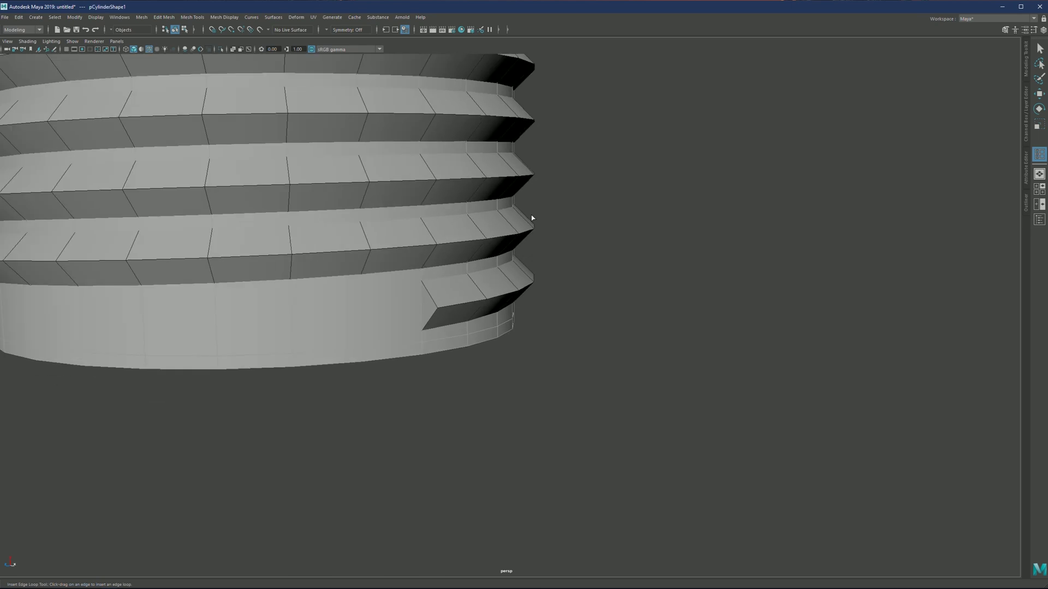
pyautogui.keyDown('alt'); pyautogui.moveTo(487, 230); pyautogui.dragTo(545, 277); pyautogui.keyUp('alt')
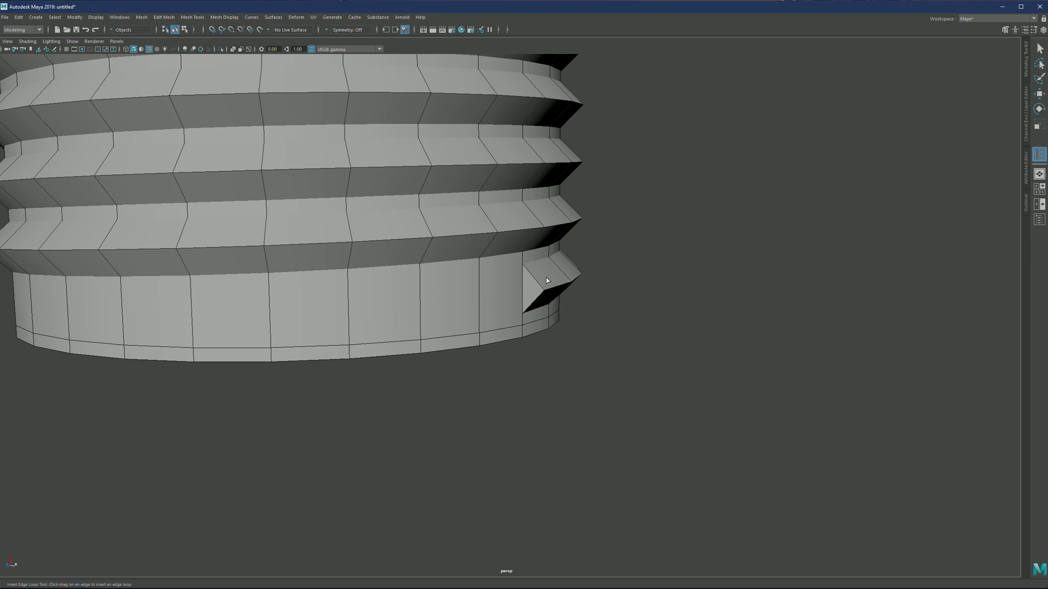
# - Delete the lower helix to look at the bare cylinder wall, and undo the deletion
pyautogui.click(565, 267)
pyautogui.press('q')
pyautogui.press('Delete')
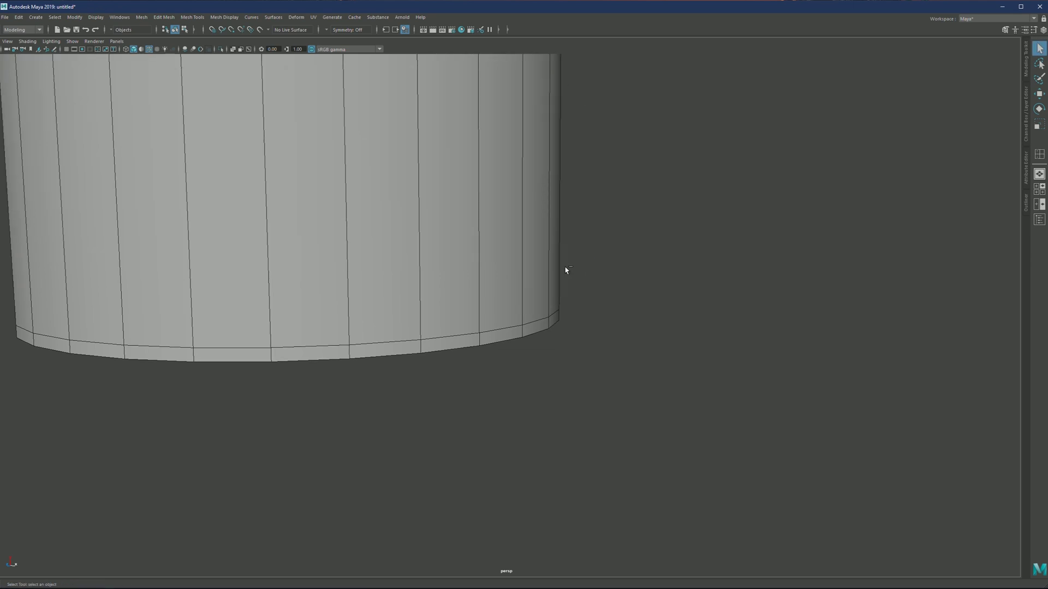
pyautogui.hotkey('ctrl', 'z')
# - Select the lower helix and its cylinder together and unite them with a Boolean Union
pyautogui.keyDown('shift'); pyautogui.click(472, 297); pyautogui.keyUp('shift')
pyautogui.scroll(-5, 513, 296)
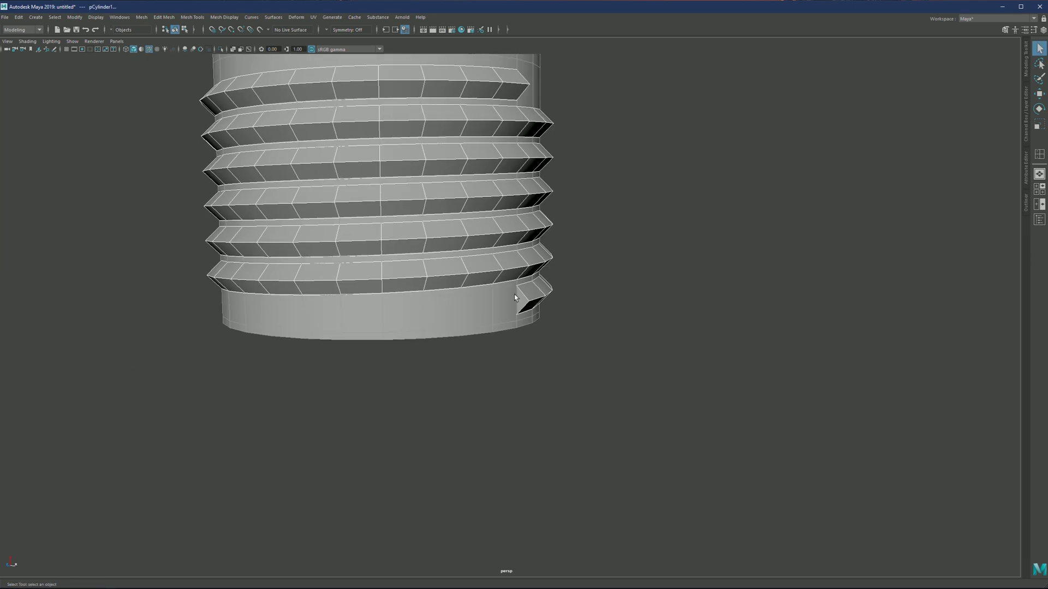
pyautogui.keyDown('alt'); pyautogui.moveTo(513, 293); pyautogui.dragTo(561, 452, button='middle'); pyautogui.keyUp('alt')
pyautogui.scroll(-3, 491, 328)
pyautogui.keyDown('alt'); pyautogui.moveTo(478, 307); pyautogui.dragTo(460, 244, button='middle'); pyautogui.keyUp('alt')
pyautogui.press('space')
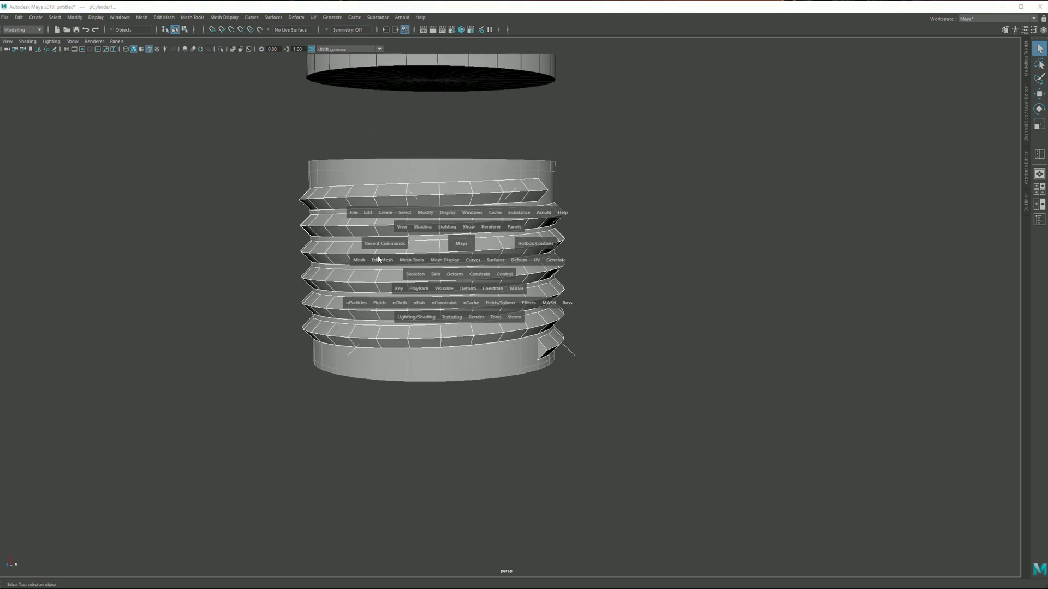
pyautogui.click(358, 261)
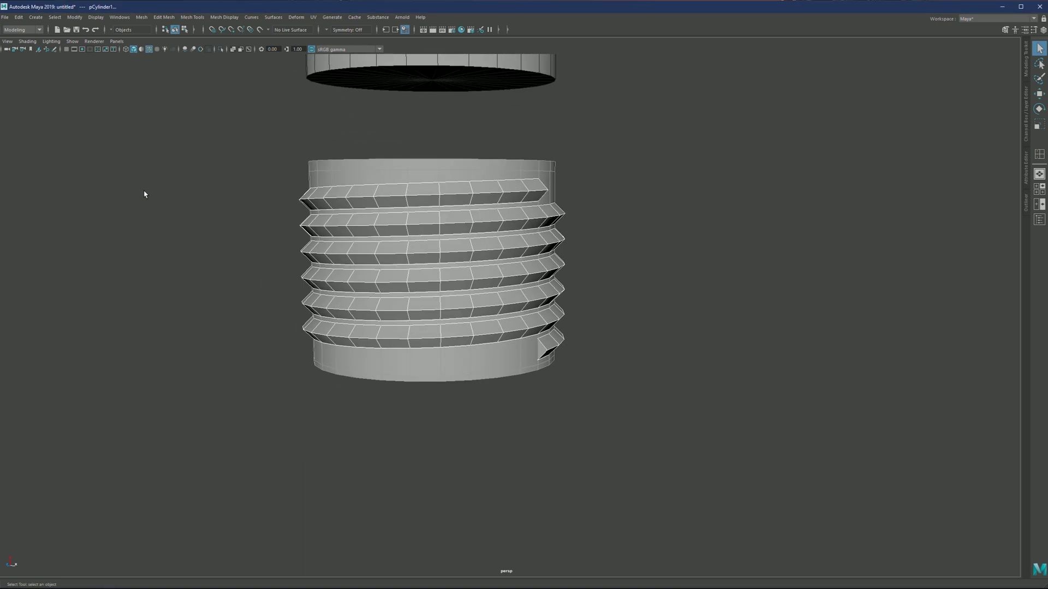
pyautogui.click(136, 17)
pyautogui.click(243, 45)
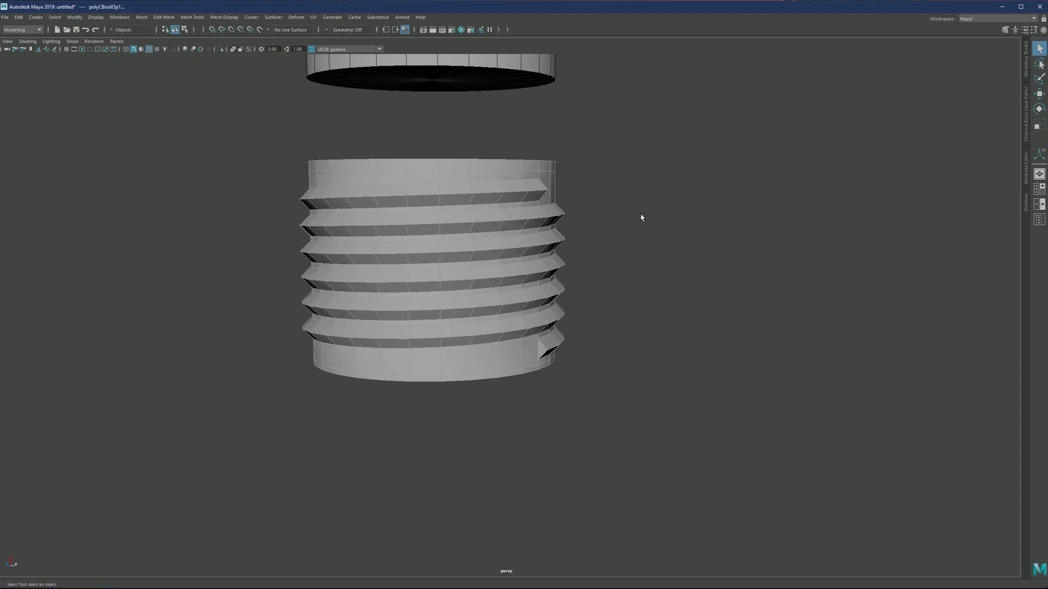
# - Examine the united screw from several angles with smooth preview on and off
pyautogui.keyDown('alt'); pyautogui.moveTo(636, 218); pyautogui.dragTo(470, 197); pyautogui.keyUp('alt')
pyautogui.keyDown('alt'); pyautogui.moveTo(470, 198); pyautogui.dragTo(429, 161, button='middle'); pyautogui.keyUp('alt')
pyautogui.keyDown('alt'); pyautogui.moveTo(428, 161); pyautogui.dragTo(462, 172, button='right'); pyautogui.keyUp('alt')
pyautogui.press('3')
pyautogui.keyDown('alt'); pyautogui.moveTo(460, 165); pyautogui.dragTo(512, 211, button='middle'); pyautogui.keyUp('alt')
pyautogui.keyDown('alt'); pyautogui.moveTo(513, 210); pyautogui.dragTo(431, 179); pyautogui.keyUp('alt')
pyautogui.keyDown('alt'); pyautogui.moveTo(464, 184); pyautogui.dragTo(568, 197, button='right'); pyautogui.keyUp('alt')
pyautogui.keyDown('alt'); pyautogui.moveTo(568, 197); pyautogui.dragTo(503, 201, button='middle'); pyautogui.keyUp('alt')
pyautogui.keyDown('alt'); pyautogui.moveTo(503, 200); pyautogui.dragTo(430, 232, button='right'); pyautogui.keyUp('alt')
pyautogui.keyDown('alt'); pyautogui.moveTo(431, 231); pyautogui.dragTo(463, 227); pyautogui.keyUp('alt')
pyautogui.press('1')
pyautogui.press('3')
pyautogui.keyDown('alt'); pyautogui.moveTo(431, 206); pyautogui.dragTo(463, 209, button='right'); pyautogui.keyUp('alt')
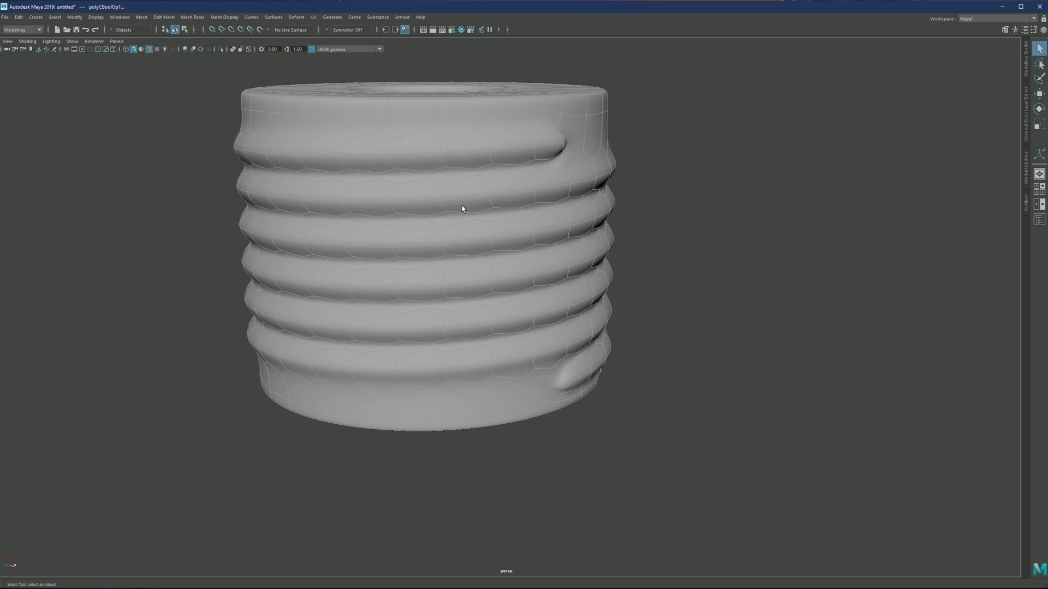
pyautogui.press('1')
pyautogui.moveTo(462, 209)
pyautogui.keyDown('alt'); pyautogui.mouseDown()
pyautogui.moveTo(418, 194)
pyautogui.moveTo(390, 206)
pyautogui.moveTo(445, 218)
pyautogui.mouseUp(); pyautogui.keyUp('alt')
pyautogui.press('3')
# - Deselect the united mesh to compare its smoothed and unsmoothed wireframes, and check the thread's surface flow
pyautogui.click(213, 183)
pyautogui.keyDown('alt'); pyautogui.moveTo(429, 188); pyautogui.dragTo(385, 200, button='right'); pyautogui.keyUp('alt')
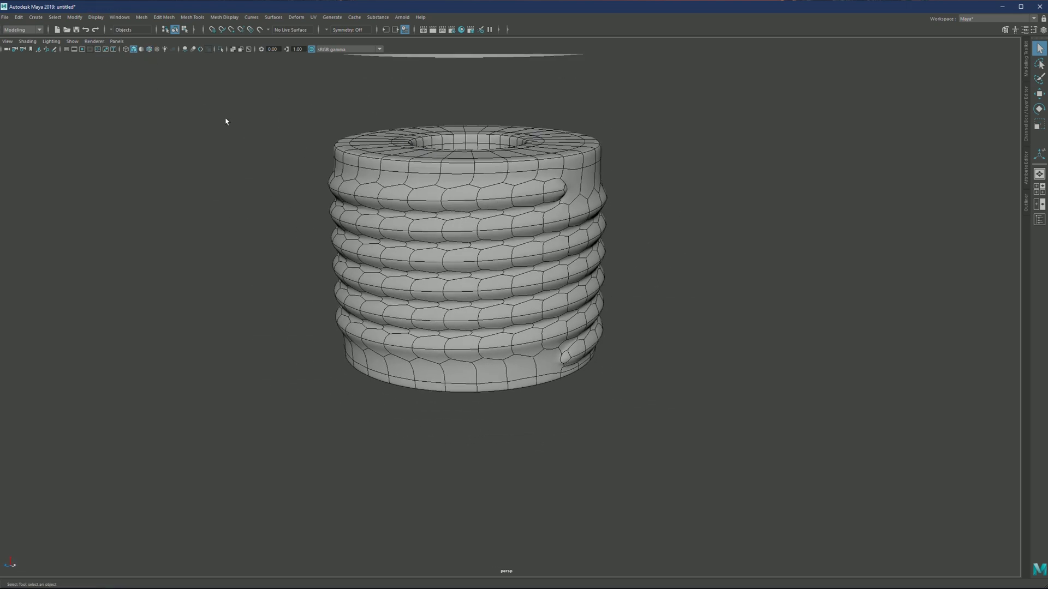
pyautogui.press('1')
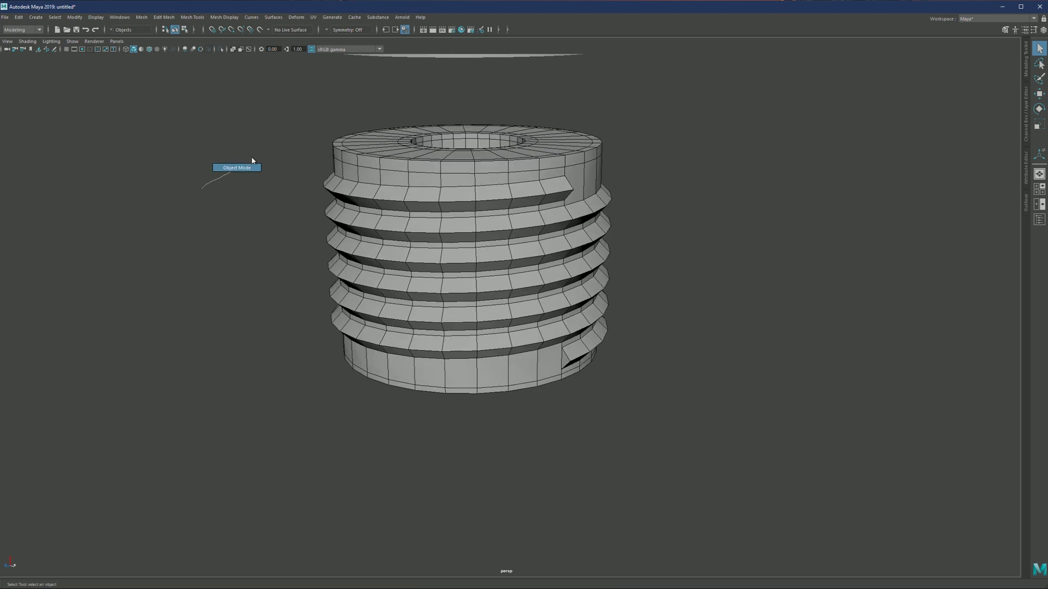
pyautogui.press('3')
pyautogui.click(455, 221)
pyautogui.keyDown('alt'); pyautogui.moveTo(474, 222); pyautogui.dragTo(475, 205); pyautogui.keyUp('alt')
pyautogui.keyDown('alt'); pyautogui.moveTo(475, 205); pyautogui.dragTo(434, 212, button='middle'); pyautogui.keyUp('alt')
pyautogui.keyDown('alt'); pyautogui.moveTo(434, 211); pyautogui.dragTo(476, 213, button='right'); pyautogui.keyUp('alt')
pyautogui.click(431, 211)
pyautogui.press('1')
# - Show the mesh's vertices and examine the edge flow in the thread grooves close up, smoothed and unsmoothed
pyautogui.keyDown('alt'); pyautogui.moveTo(415, 162); pyautogui.dragTo(462, 239, button='middle'); pyautogui.keyUp('alt')
pyautogui.keyDown('alt'); pyautogui.moveTo(462, 239); pyautogui.dragTo(503, 227, button='right'); pyautogui.keyUp('alt')
pyautogui.keyDown('alt'); pyautogui.moveTo(503, 227); pyautogui.dragTo(485, 256, button='middle'); pyautogui.keyUp('alt')
pyautogui.keyDown('alt'); pyautogui.moveTo(486, 256); pyautogui.dragTo(498, 250, button='right'); pyautogui.keyUp('alt')
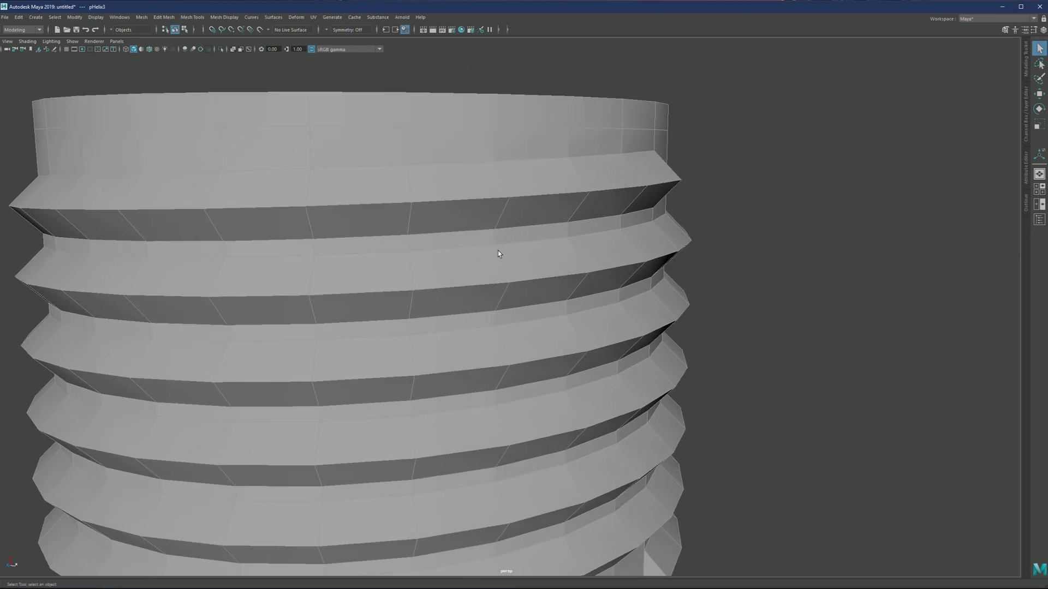
pyautogui.keyDown('alt'); pyautogui.moveTo(498, 250); pyautogui.dragTo(484, 243); pyautogui.keyUp('alt')
pyautogui.moveTo(481, 242); pyautogui.dragTo(459, 239, button='right')
pyautogui.keyDown('alt'); pyautogui.moveTo(461, 236); pyautogui.dragTo(488, 229, button='right'); pyautogui.keyUp('alt')
pyautogui.keyDown('alt'); pyautogui.moveTo(489, 230); pyautogui.dragTo(478, 194); pyautogui.keyUp('alt')
pyautogui.keyDown('alt'); pyautogui.moveTo(478, 194); pyautogui.dragTo(503, 215, button='right'); pyautogui.keyUp('alt')
pyautogui.press('3')
pyautogui.keyDown('alt'); pyautogui.moveTo(490, 228); pyautogui.dragTo(532, 239); pyautogui.keyUp('alt')
pyautogui.keyDown('alt'); pyautogui.moveTo(533, 239); pyautogui.dragTo(498, 229, button='right'); pyautogui.keyUp('alt')
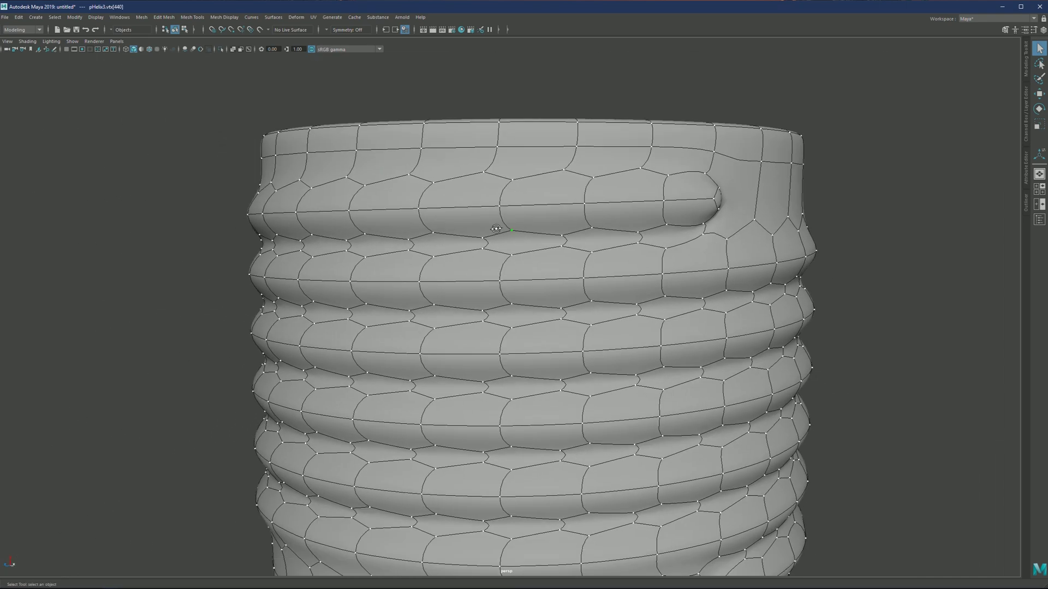
pyautogui.scroll(2, 501, 229)
pyautogui.scroll(3, 496, 220)
pyautogui.scroll(-4, 489, 219)
pyautogui.scroll(5, 491, 212)
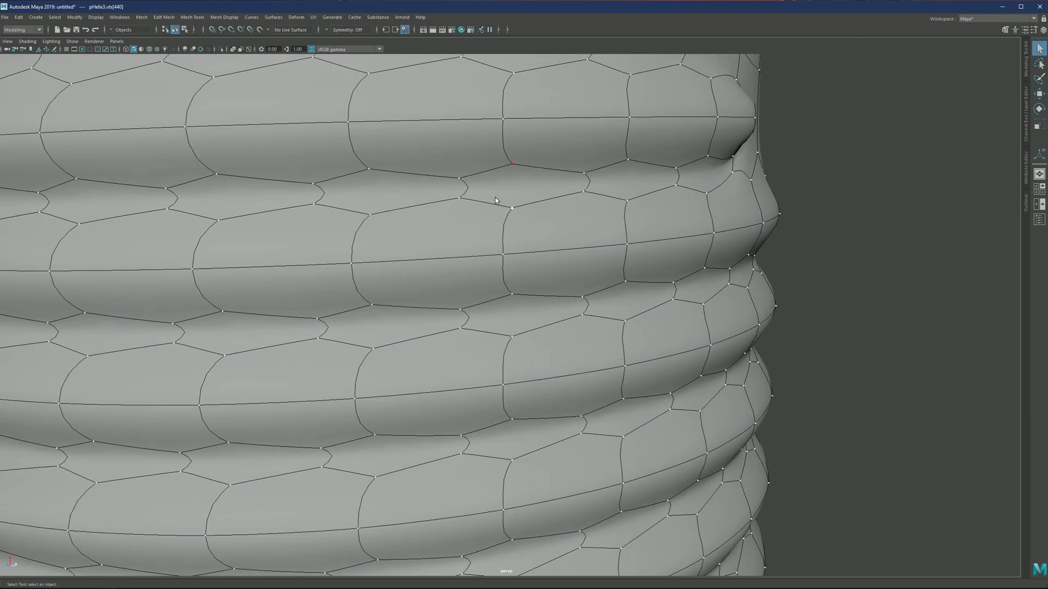
pyautogui.press('1')
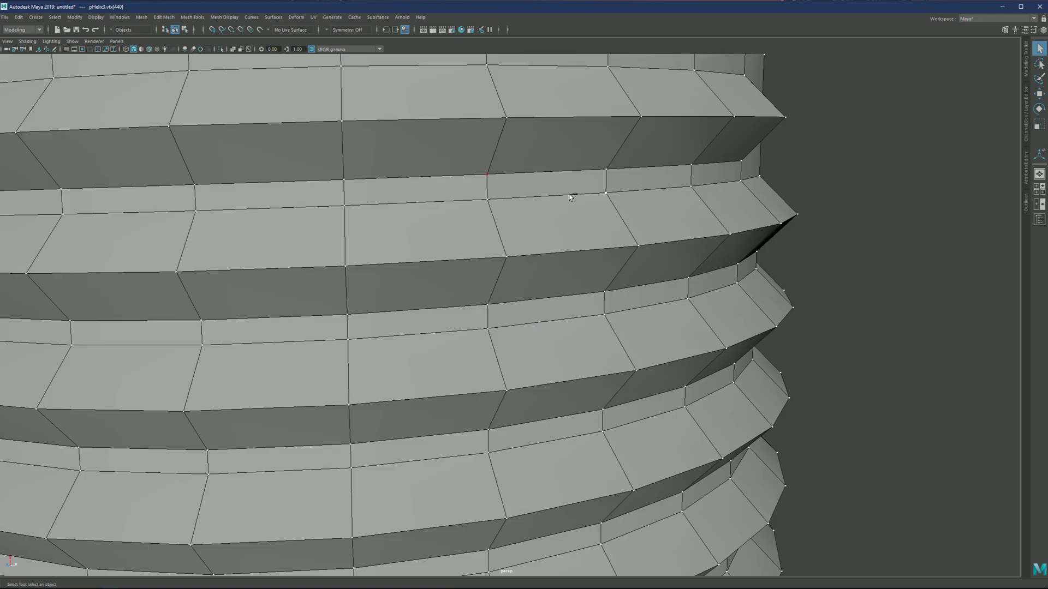
# - Select neighbouring vertices in the groove below the uppermost thread turn and compare them with smooth preview on and off
pyautogui.moveTo(570, 198); pyautogui.dragTo(570, 218)
pyautogui.moveTo(502, 215); pyautogui.dragTo(502, 216)
pyautogui.press('3')
pyautogui.press('1')
pyautogui.press('3')
pyautogui.scroll(-6, 447, 195)
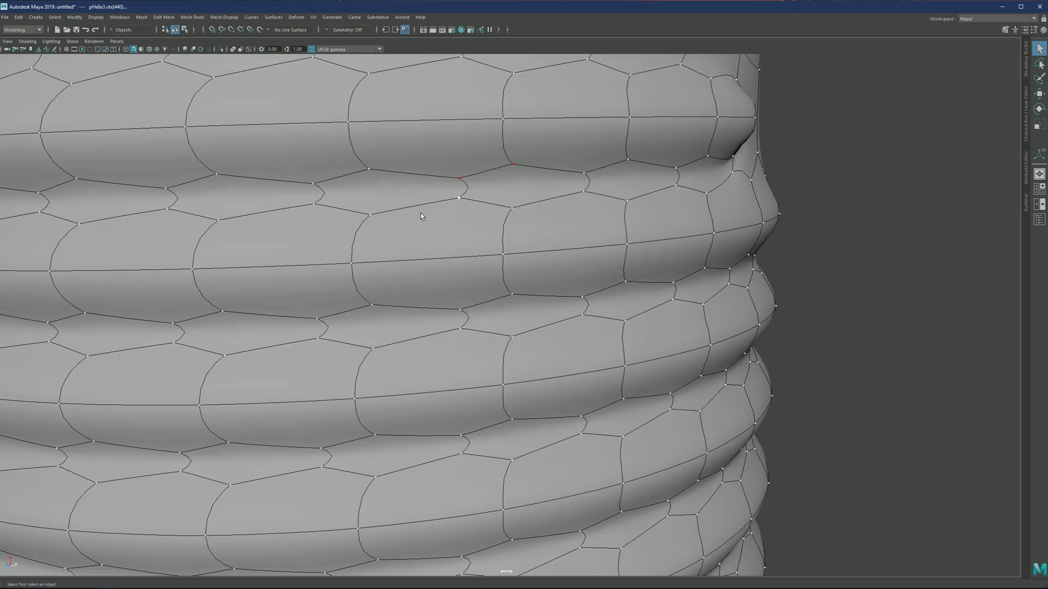
pyautogui.scroll(-3, 473, 246)
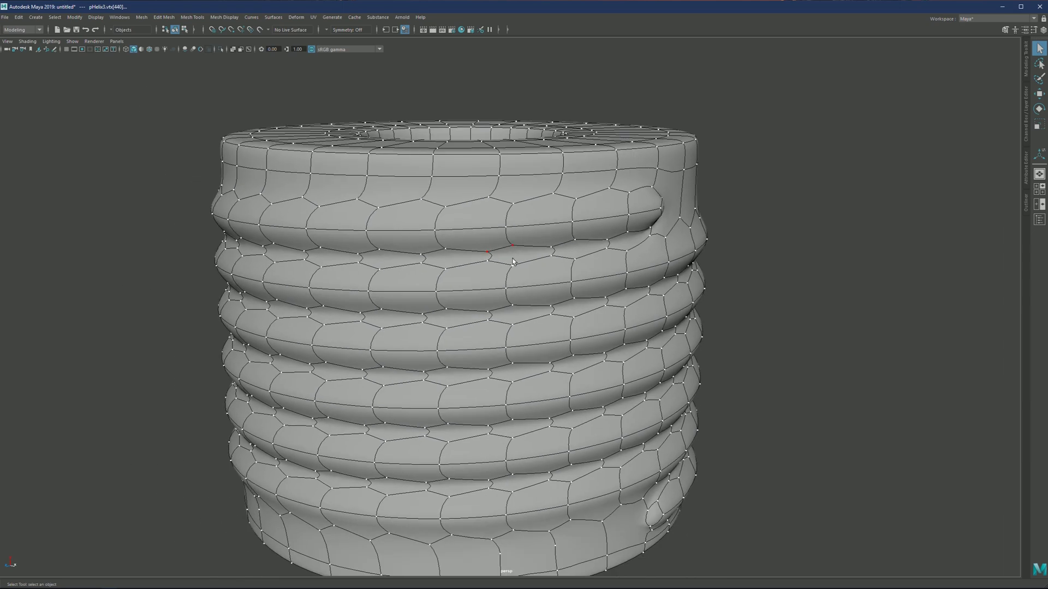
pyautogui.keyDown('alt'); pyautogui.moveTo(511, 258); pyautogui.dragTo(439, 227, button='middle'); pyautogui.keyUp('alt')
pyautogui.scroll(-3, 436, 227)
pyautogui.scroll(3, 451, 237)
pyautogui.press('1')
pyautogui.scroll(3, 431, 233)
pyautogui.press('3')
pyautogui.scroll(-5, 458, 225)
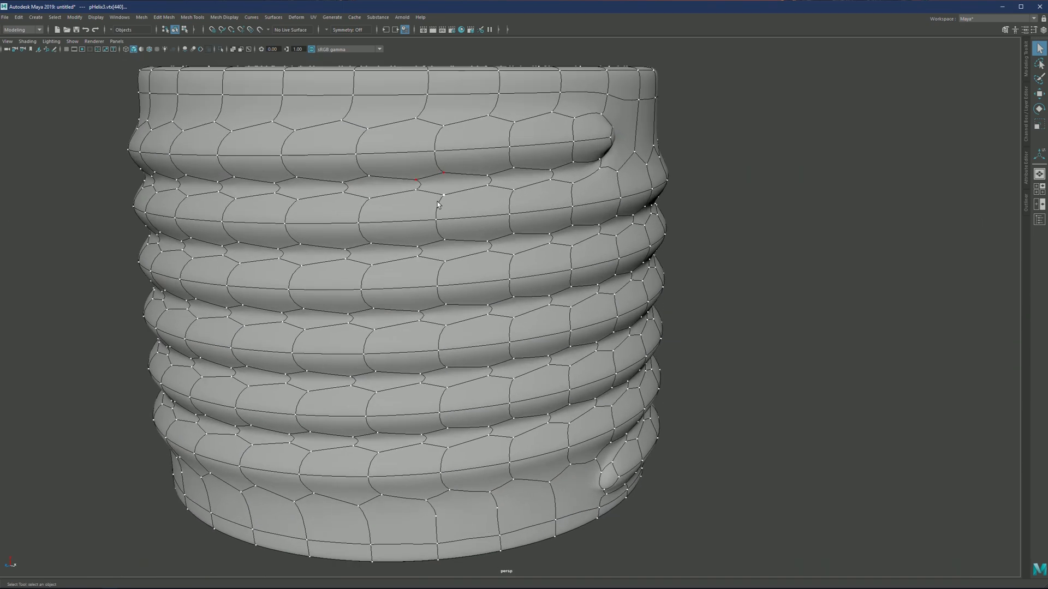
# - Check the vertices along the upper thread turns from higher and lower angles, toggling the smooth preview
pyautogui.keyDown('alt'); pyautogui.moveTo(438, 205); pyautogui.dragTo(457, 175); pyautogui.keyUp('alt')
pyautogui.keyDown('alt'); pyautogui.moveTo(457, 176); pyautogui.dragTo(426, 194, button='right'); pyautogui.keyUp('alt')
pyautogui.press('1')
pyautogui.keyDown('alt'); pyautogui.moveTo(426, 194); pyautogui.dragTo(386, 213); pyautogui.keyUp('alt')
pyautogui.keyDown('alt'); pyautogui.moveTo(387, 213); pyautogui.dragTo(440, 198, button='right'); pyautogui.keyUp('alt')
pyautogui.keyDown('alt'); pyautogui.moveTo(468, 195); pyautogui.dragTo(510, 247, button='middle'); pyautogui.keyUp('alt')
pyautogui.keyDown('alt'); pyautogui.moveTo(510, 246); pyautogui.dragTo(480, 236, button='right'); pyautogui.keyUp('alt')
pyautogui.press('3')
pyautogui.keyDown('alt'); pyautogui.moveTo(480, 237); pyautogui.dragTo(460, 216); pyautogui.keyUp('alt')
pyautogui.press('1')
pyautogui.keyDown('alt'); pyautogui.moveTo(460, 215); pyautogui.dragTo(468, 255, button='right'); pyautogui.keyUp('alt')
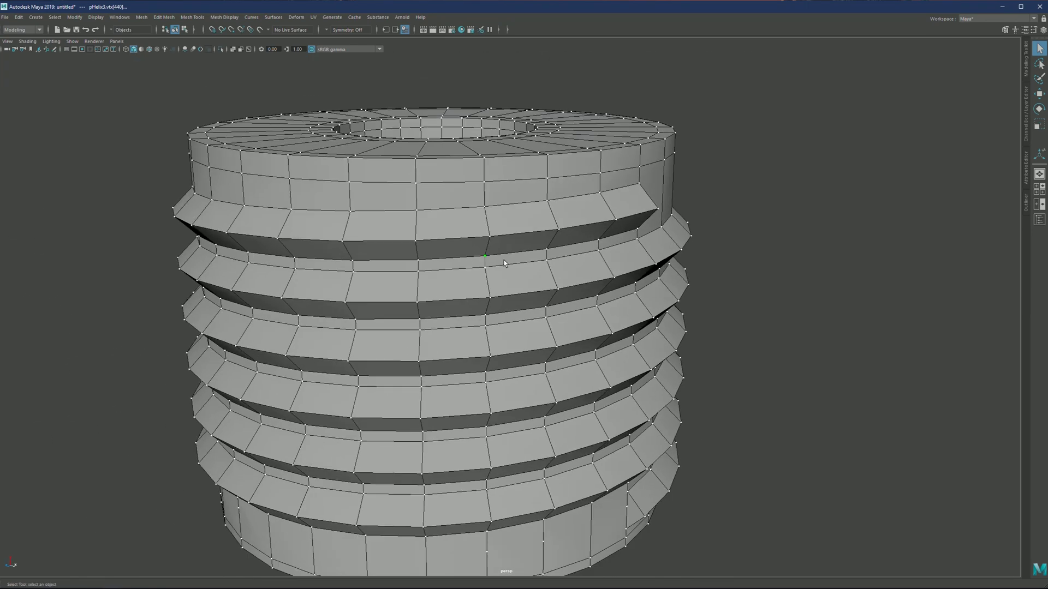
pyautogui.scroll(3, 507, 264)
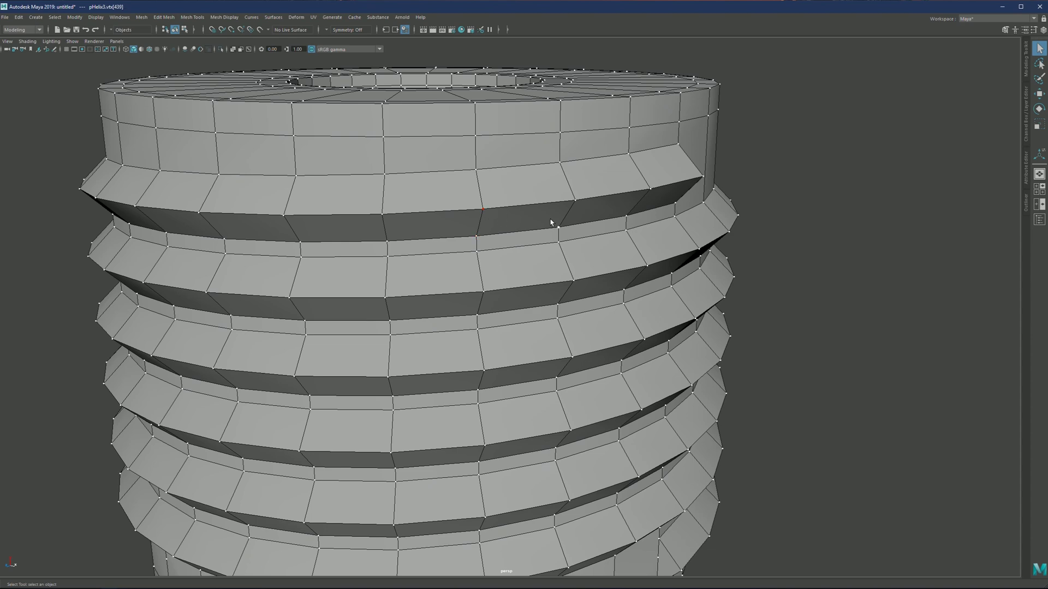
# - Select all the vertices of the threaded mesh and open the Merge Vertices options
pyautogui.keyDown('alt'); pyautogui.moveTo(521, 238); pyautogui.dragTo(467, 262, button='right'); pyautogui.keyUp('alt')
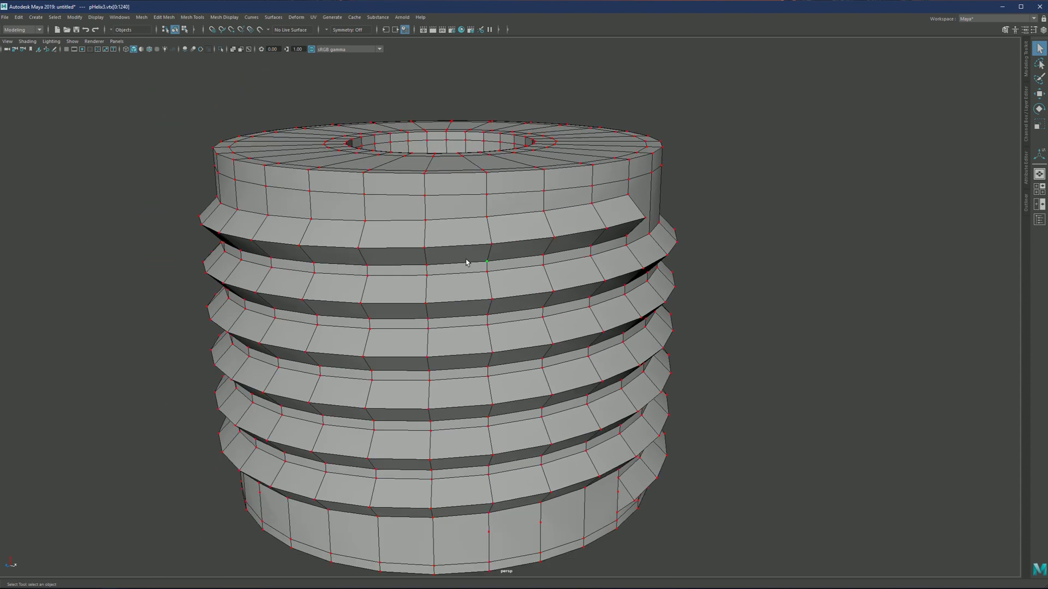
pyautogui.keyDown('alt'); pyautogui.moveTo(467, 263); pyautogui.dragTo(453, 240, button='middle'); pyautogui.keyUp('alt')
pyautogui.keyDown('alt'); pyautogui.moveTo(521, 212); pyautogui.dragTo(494, 223, button='right'); pyautogui.keyUp('alt')
pyautogui.keyDown('alt'); pyautogui.moveTo(478, 289); pyautogui.dragTo(471, 234, button='right'); pyautogui.keyUp('alt')
pyautogui.keyDown('shift'); pyautogui.moveTo(546, 237); pyautogui.dragTo(606, 197, button='right'); pyautogui.keyUp('shift')
pyautogui.moveTo(772, 68); pyautogui.dragTo(728, 77)
pyautogui.keyDown('alt'); pyautogui.moveTo(543, 199); pyautogui.dragTo(475, 208, button='middle'); pyautogui.keyUp('alt')
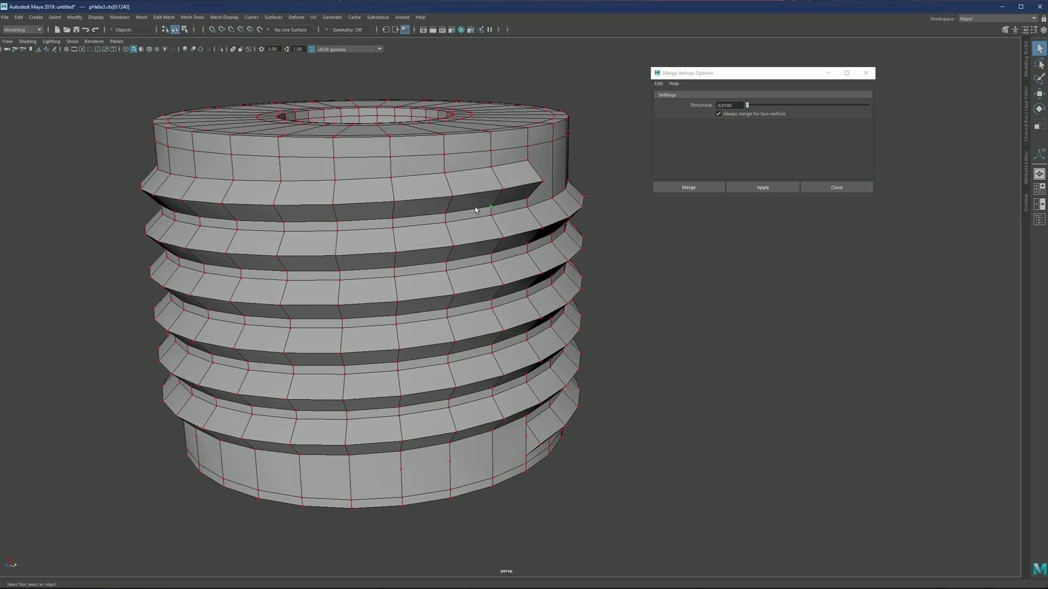
# - Try to merge all the selected vertices with a threshold of 1
pyautogui.scroll(1, 475, 207)
pyautogui.click(741, 104)
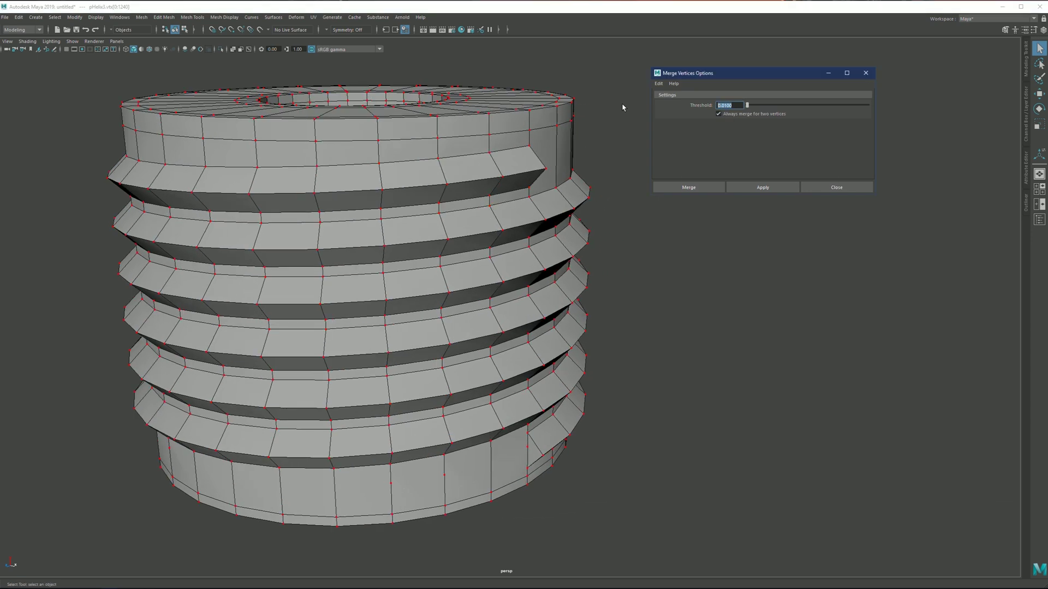
pyautogui.keyDown('alt'); pyautogui.moveTo(452, 186); pyautogui.dragTo(458, 196); pyautogui.keyUp('alt')
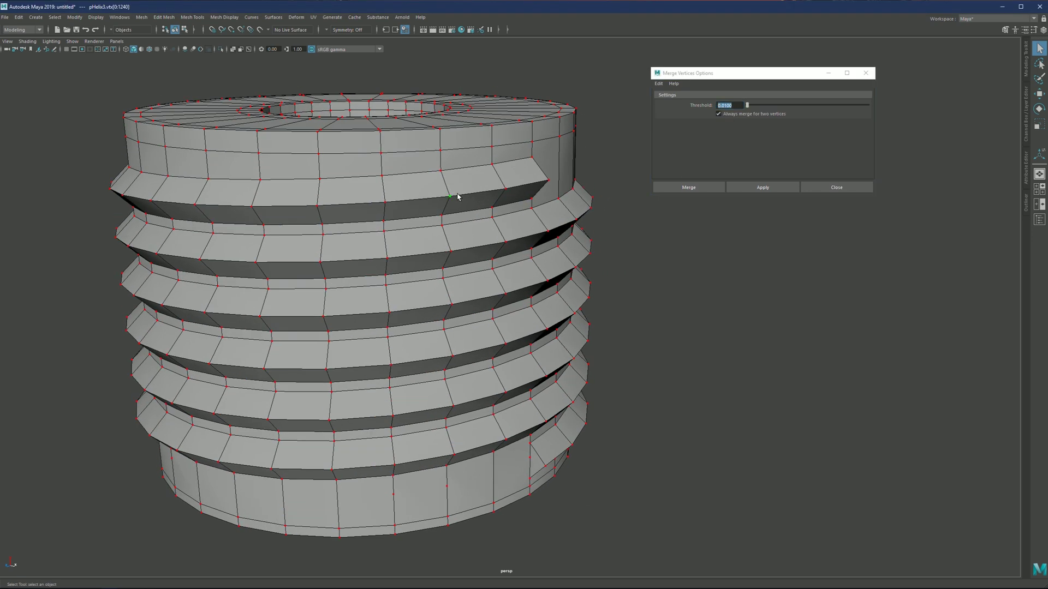
pyautogui.click(739, 105)
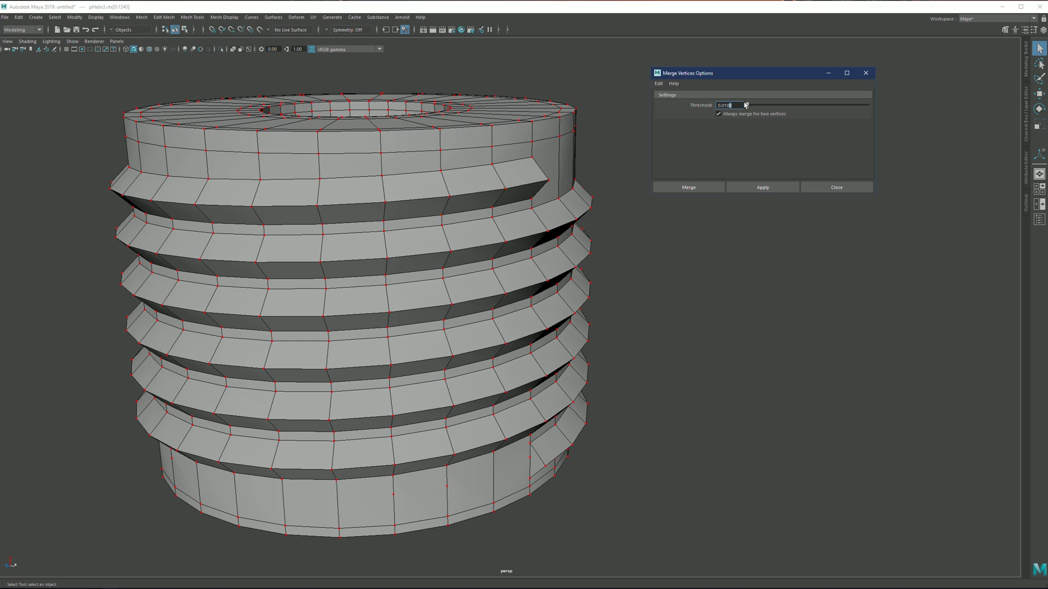
pyautogui.write('1')
pyautogui.click(749, 186)
pyautogui.moveTo(468, 203)
pyautogui.keyDown('alt'); pyautogui.mouseDown()
pyautogui.moveTo(444, 195)
pyautogui.moveTo(462, 207)
pyautogui.mouseUp(); pyautogui.keyUp('alt')
pyautogui.hotkey('ctrl', 'z')
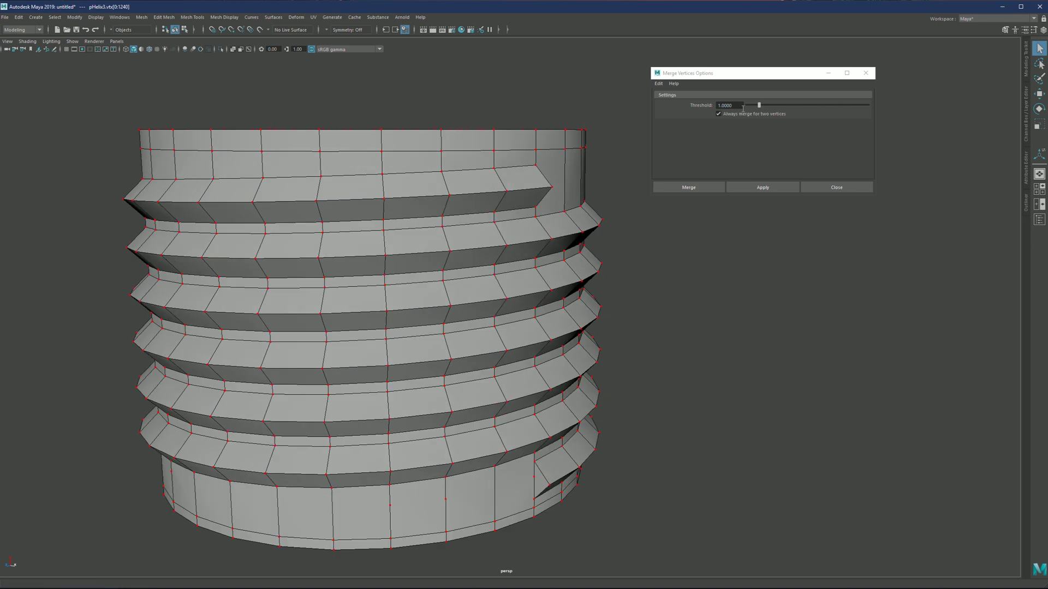
# - Merge all the selected vertices with a threshold of 0.01 and close the merge options
pyautogui.click(737, 103)
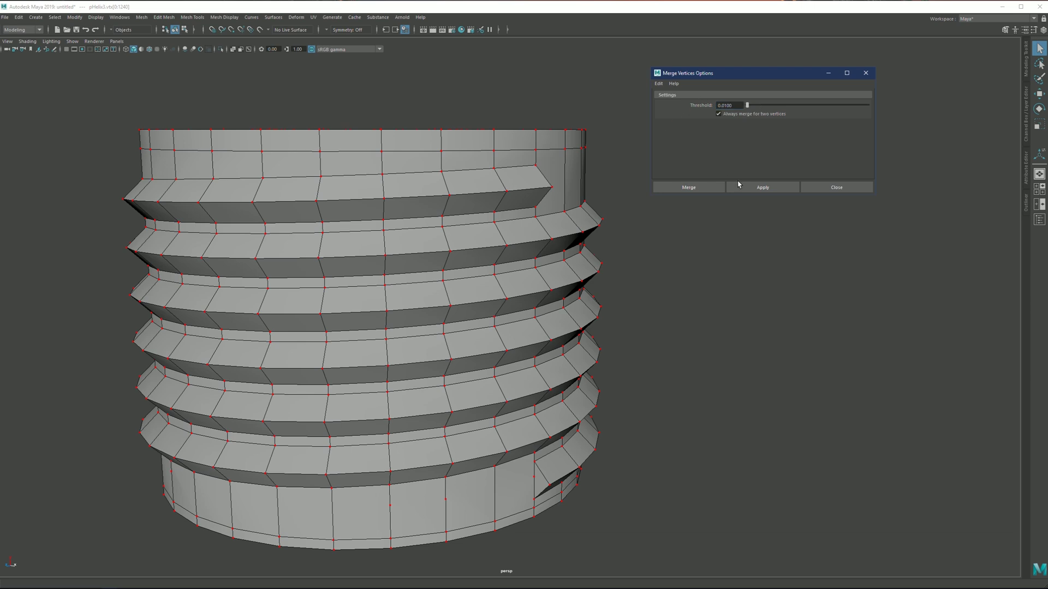
pyautogui.click(760, 188)
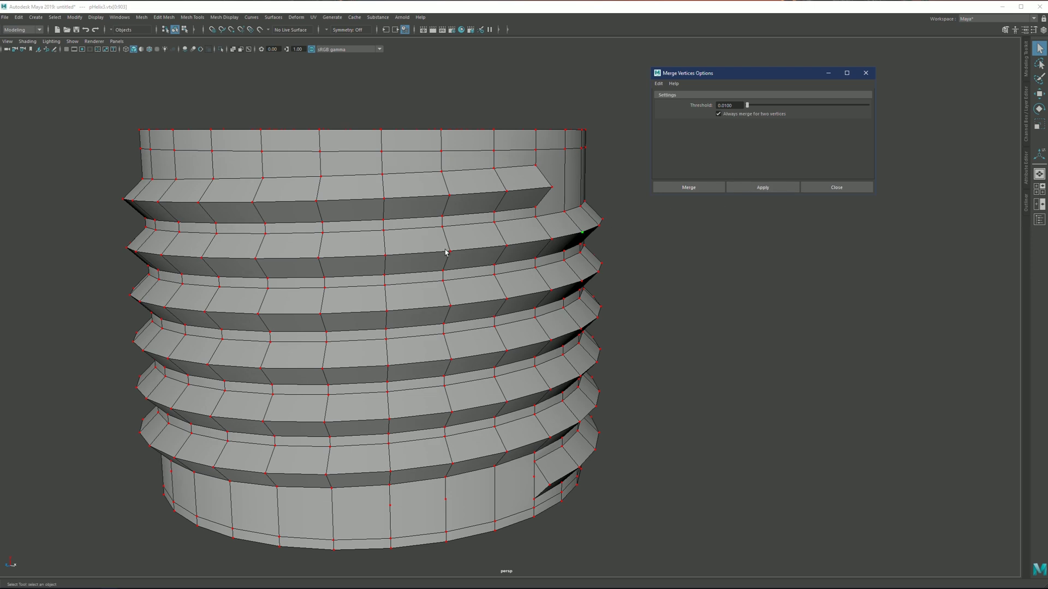
pyautogui.click(679, 111)
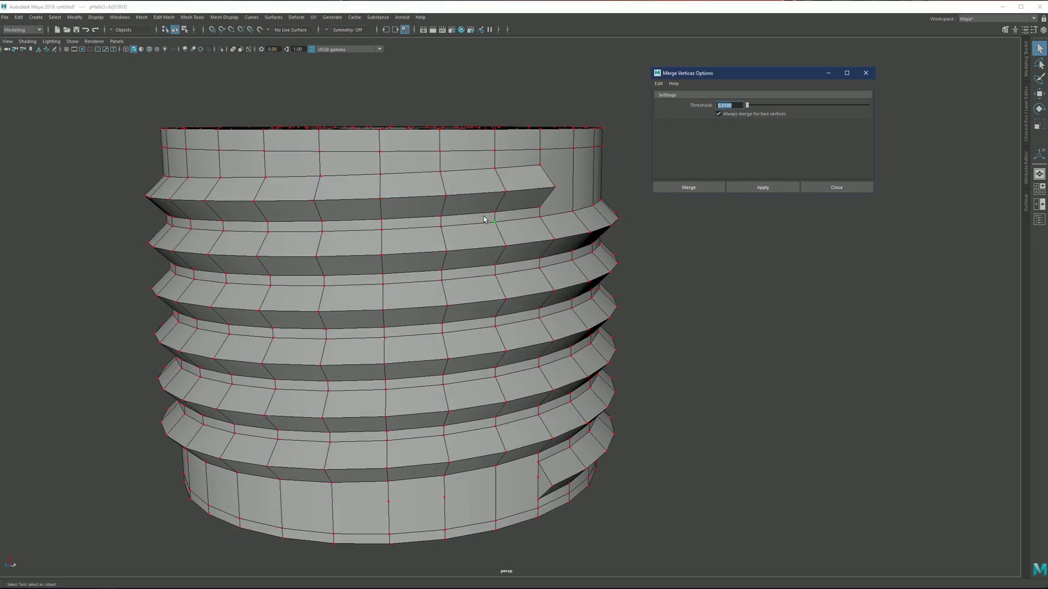
pyautogui.keyDown('alt'); pyautogui.moveTo(483, 217); pyautogui.dragTo(460, 226); pyautogui.keyUp('alt')
pyautogui.moveTo(733, 106); pyautogui.dragTo(719, 107)
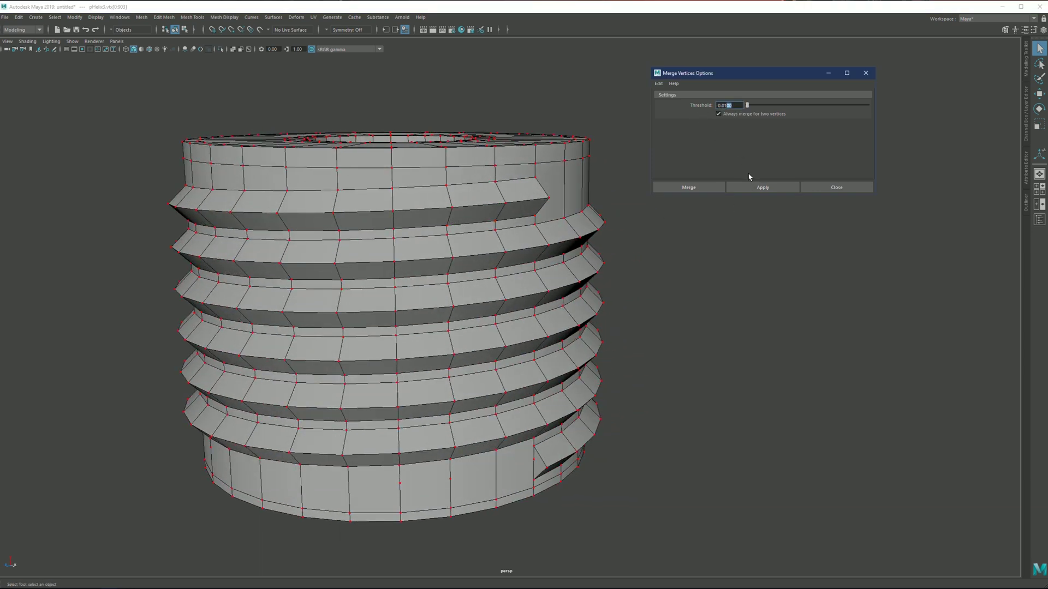
pyautogui.click(836, 187)
# - Examine the merged thread with smooth preview on from several angles, and return to the unsmoothed display
pyautogui.scroll(3, 413, 193)
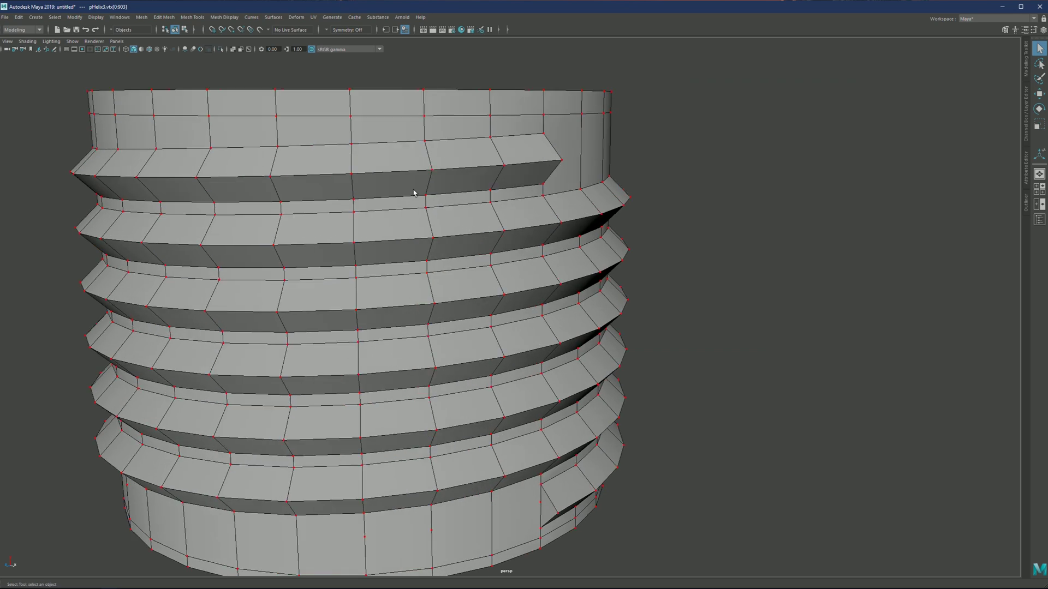
pyautogui.scroll(1, 413, 192)
pyautogui.press('3')
pyautogui.keyDown('alt'); pyautogui.moveTo(438, 157); pyautogui.dragTo(410, 165); pyautogui.keyUp('alt')
pyautogui.click(571, 103)
pyautogui.scroll(-5, 479, 229)
pyautogui.keyDown('alt'); pyautogui.moveTo(480, 226); pyautogui.dragTo(439, 203); pyautogui.keyUp('alt')
pyautogui.scroll(3, 453, 228)
pyautogui.click(445, 215)
pyautogui.press('1')
# - Try to replace the outer edge loop on the top cap with a new loop inserted closer to the rim
pyautogui.scroll(-1, 440, 203)
pyautogui.keyDown('alt'); pyautogui.moveTo(506, 153); pyautogui.dragTo(447, 170); pyautogui.keyUp('alt')
pyautogui.rightClick(463, 170)
pyautogui.click(422, 170)
pyautogui.scroll(4, 447, 164)
pyautogui.click(472, 148)
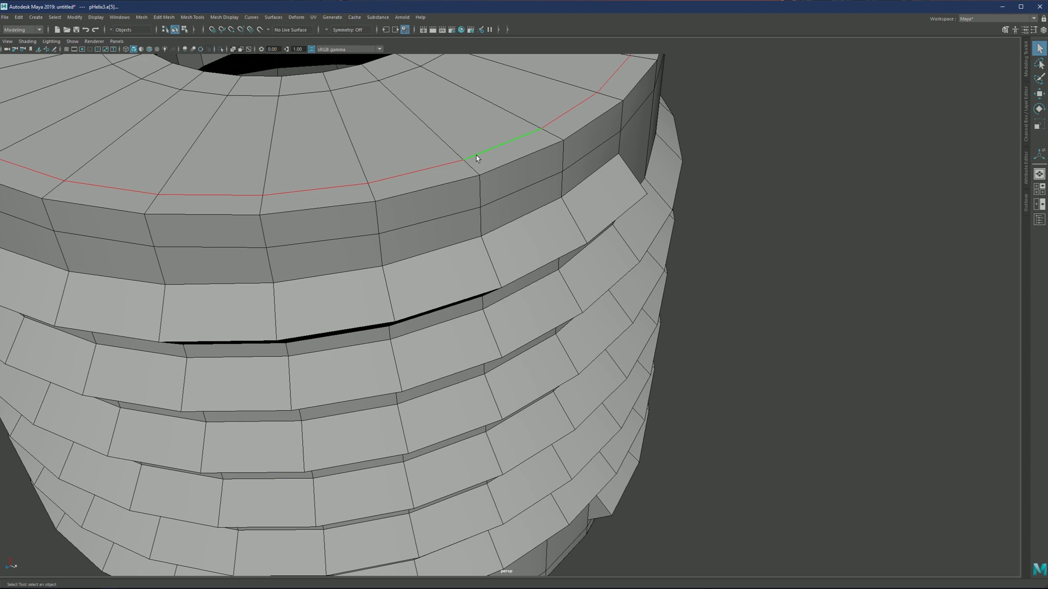
pyautogui.hotkey('ctrl', 'Delete')
pyautogui.press('g')
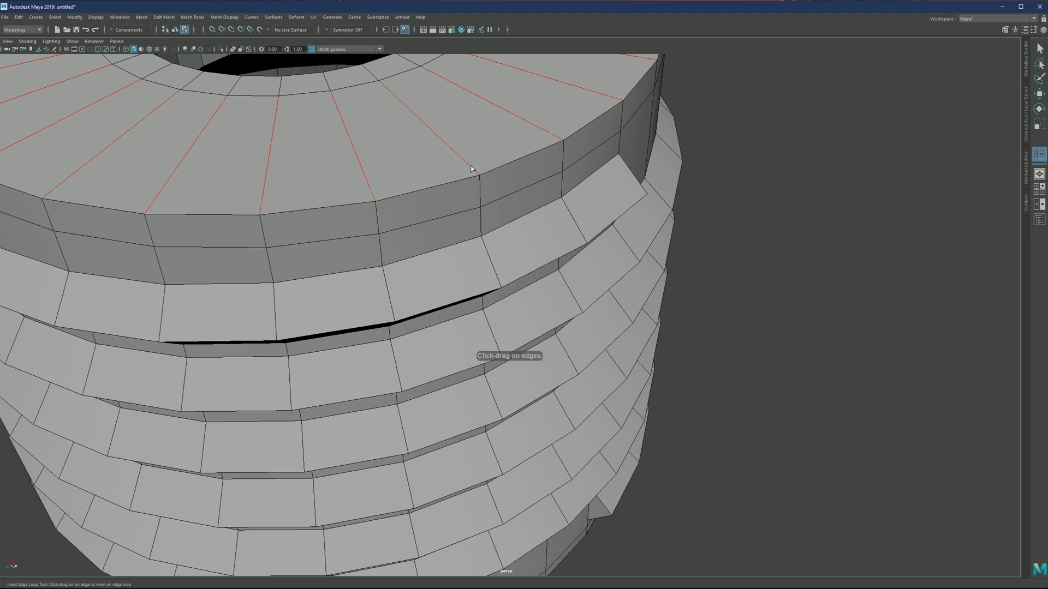
pyautogui.click(473, 171)
pyautogui.scroll(3, 468, 156)
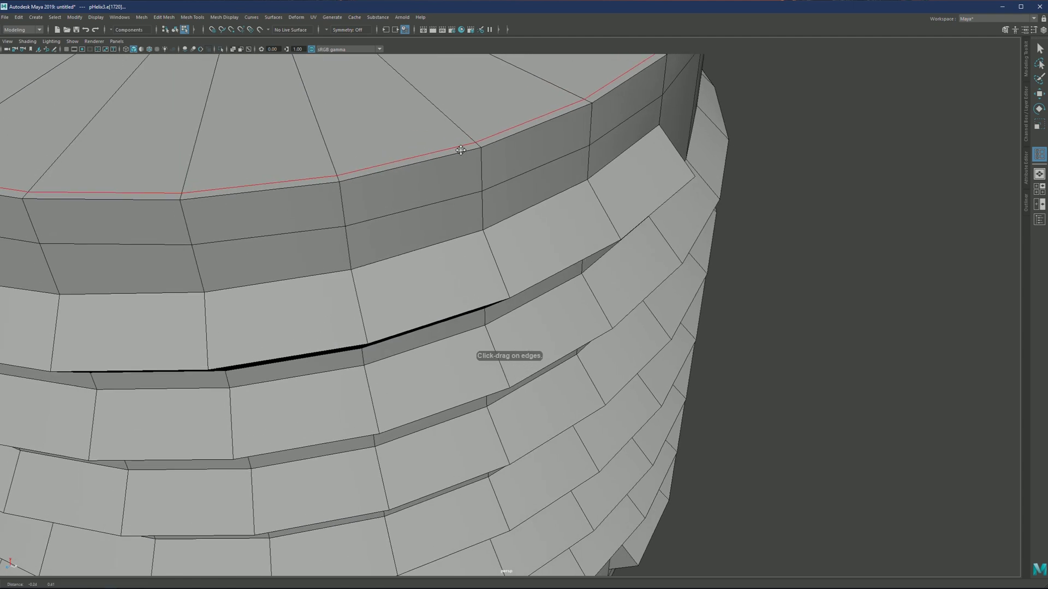
pyautogui.hotkey('ctrl', 'z')
pyautogui.hotkey('ctrl', 'z')
pyautogui.hotkey('ctrl', 'z')
pyautogui.press('q')
# - Try to weld a vertex of the top cap's outer edge loop onto the neighbouring rim vertex
pyautogui.moveTo(421, 135); pyautogui.dragTo(400, 129, button='right')
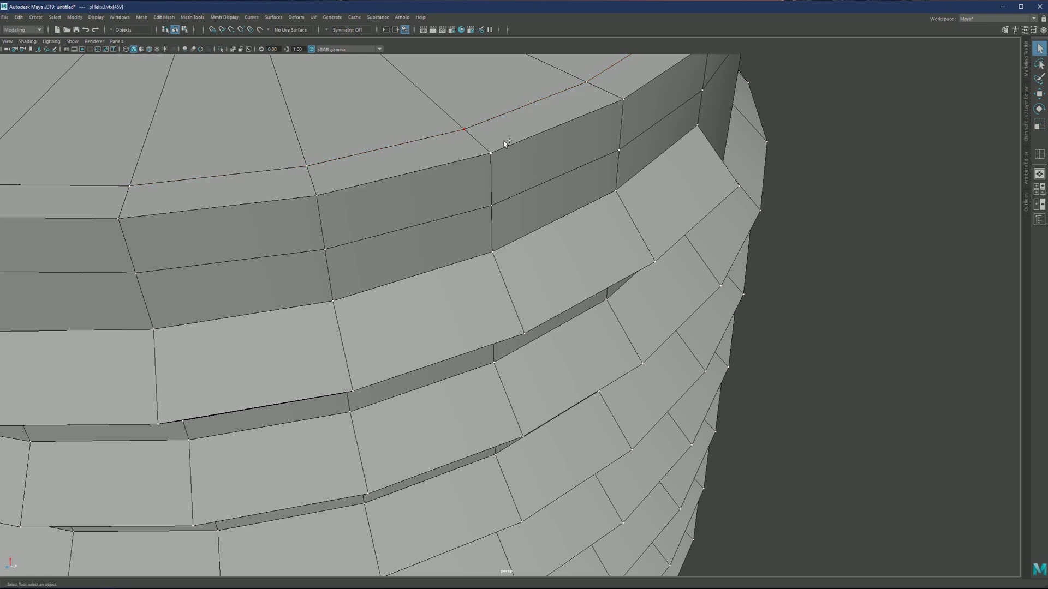
pyautogui.keyDown('alt'); pyautogui.moveTo(464, 135); pyautogui.dragTo(454, 234, button='middle'); pyautogui.keyUp('alt')
pyautogui.scroll(2, 454, 234)
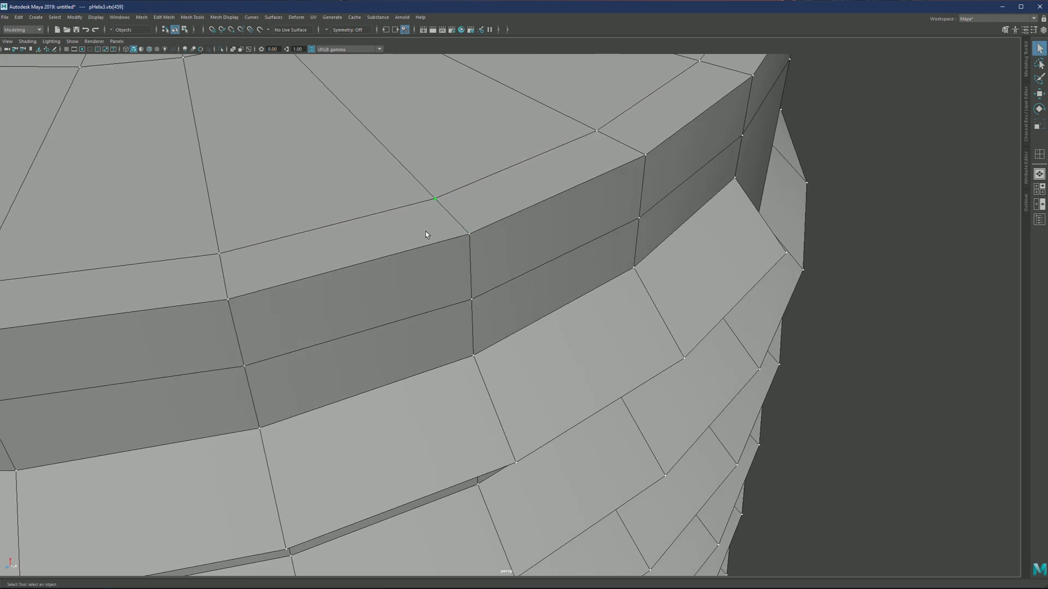
pyautogui.moveTo(435, 198); pyautogui.dragTo(463, 208)
pyautogui.scroll(-3, 458, 212)
pyautogui.hotkey('ctrl', 'z')
pyautogui.moveTo(438, 218); pyautogui.dragTo(498, 166, button='right')
pyautogui.press('q')
pyautogui.scroll(-3, 481, 204)
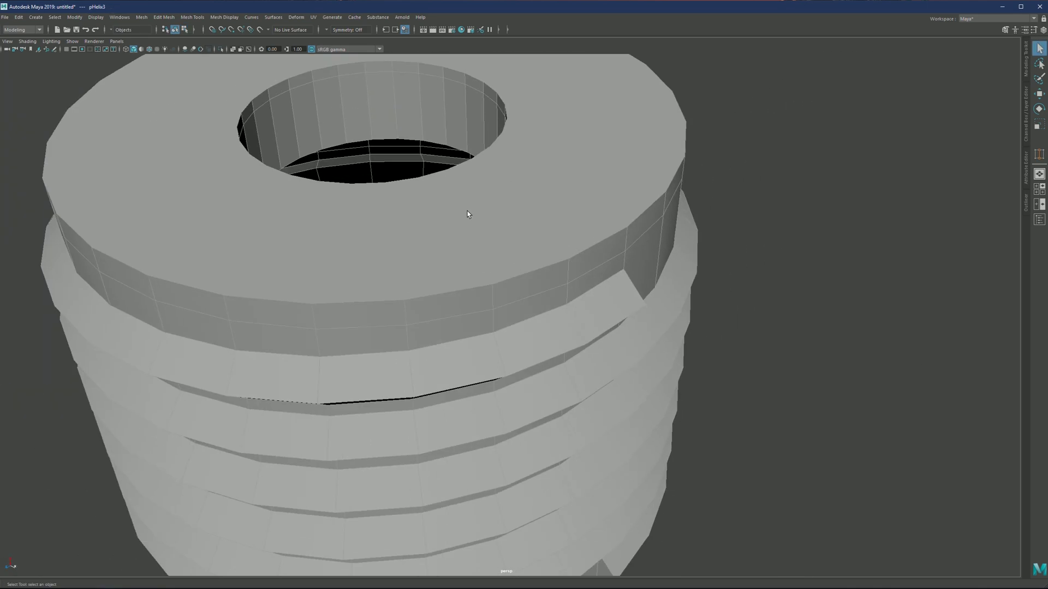
# - Compare the whole threaded object smoothed and unsmoothed in object mode, viewing it from the side and below
pyautogui.scroll(-3, 459, 225)
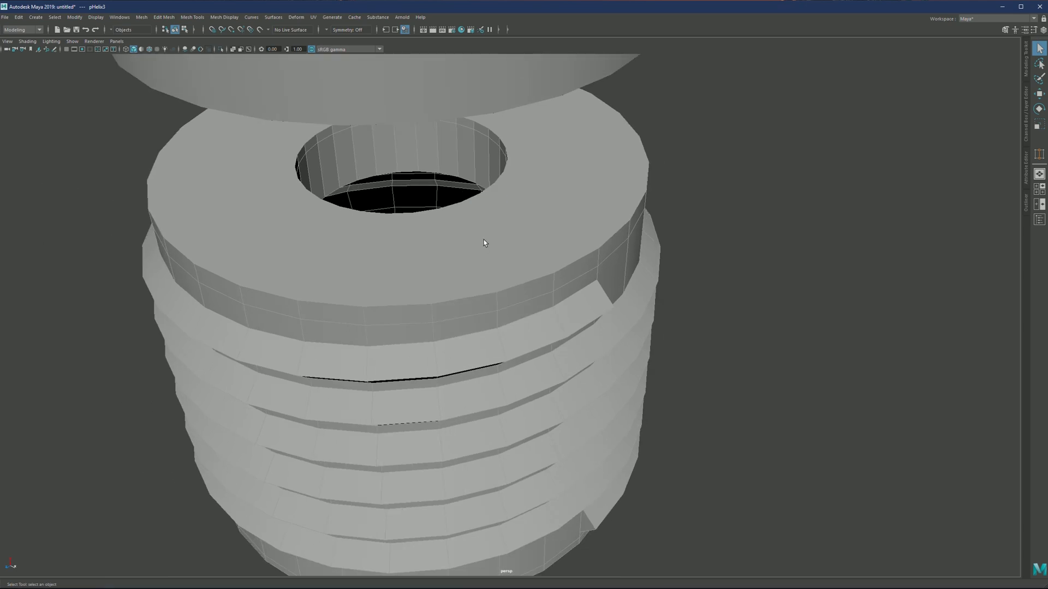
pyautogui.moveTo(484, 234)
pyautogui.keyDown('alt'); pyautogui.mouseDown()
pyautogui.moveTo(498, 255)
pyautogui.moveTo(475, 241)
pyautogui.mouseUp(); pyautogui.keyUp('alt')
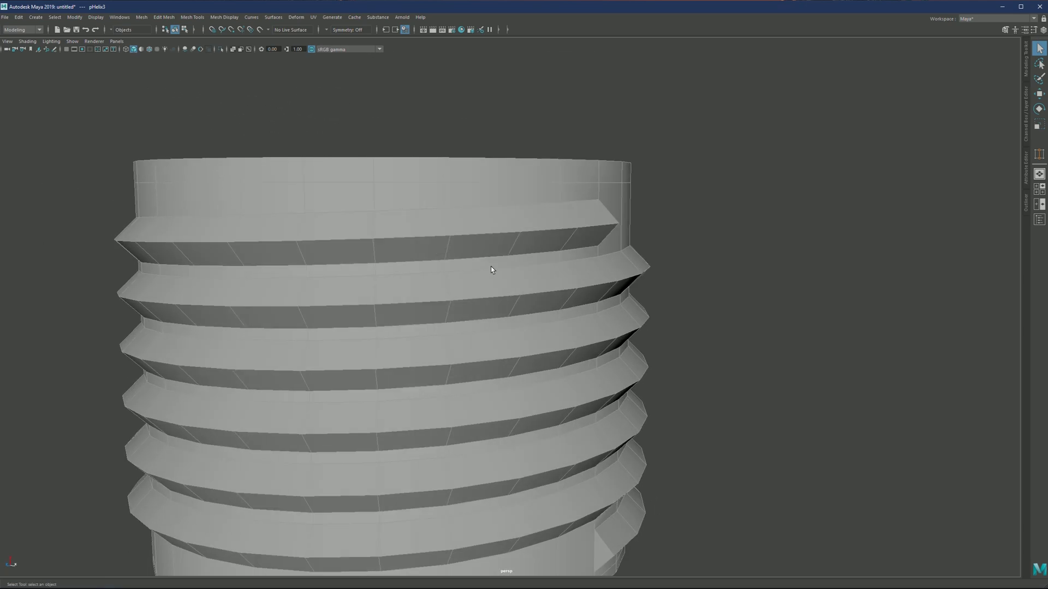
pyautogui.keyDown('alt'); pyautogui.moveTo(490, 229); pyautogui.dragTo(481, 182, button='middle'); pyautogui.keyUp('alt')
pyautogui.scroll(-3, 475, 184)
pyautogui.keyDown('alt'); pyautogui.moveTo(473, 181); pyautogui.dragTo(471, 224); pyautogui.keyUp('alt')
pyautogui.press('3')
pyautogui.click(682, 171)
pyautogui.scroll(-4, 474, 235)
pyautogui.keyDown('alt'); pyautogui.moveTo(511, 298); pyautogui.dragTo(485, 219); pyautogui.keyUp('alt')
pyautogui.click(494, 257)
pyautogui.press('1')
pyautogui.scroll(3, 540, 192)
# - Select the tall face beside the upper thread end and examine how the edges meet there
pyautogui.keyDown('alt'); pyautogui.moveTo(527, 191); pyautogui.dragTo(460, 266, button='middle'); pyautogui.keyUp('alt')
pyautogui.scroll(3, 463, 252)
pyautogui.keyDown('alt'); pyautogui.moveTo(473, 213); pyautogui.dragTo(444, 229); pyautogui.keyUp('alt')
pyautogui.scroll(3, 464, 198)
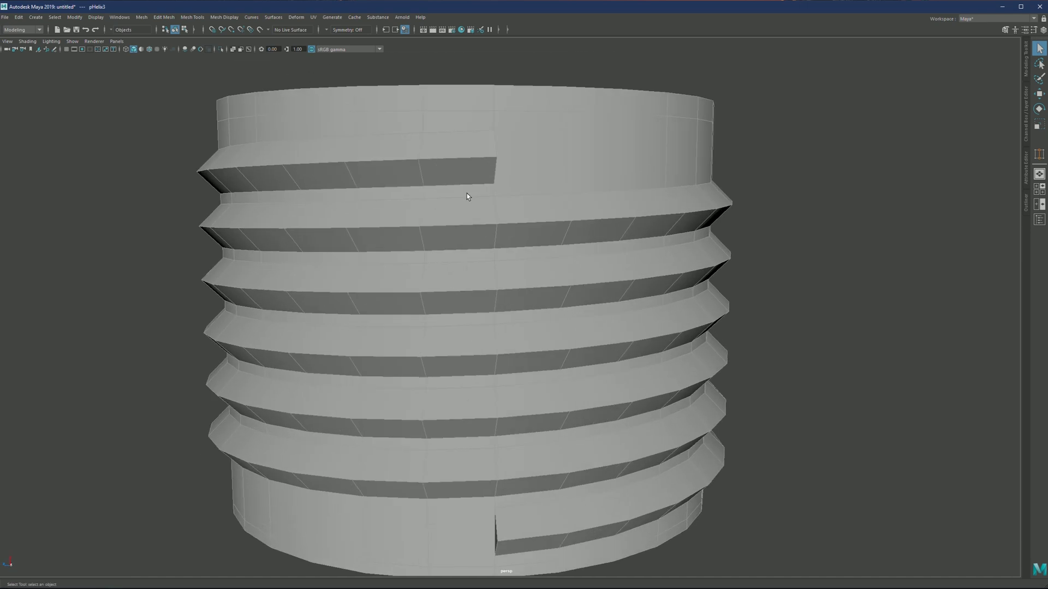
pyautogui.keyDown('alt'); pyautogui.moveTo(480, 200); pyautogui.dragTo(464, 267); pyautogui.keyUp('alt')
pyautogui.moveTo(475, 264); pyautogui.dragTo(472, 231, button='right')
pyautogui.scroll(3, 463, 226)
pyautogui.keyDown('alt'); pyautogui.moveTo(461, 223); pyautogui.dragTo(472, 212); pyautogui.keyUp('alt')
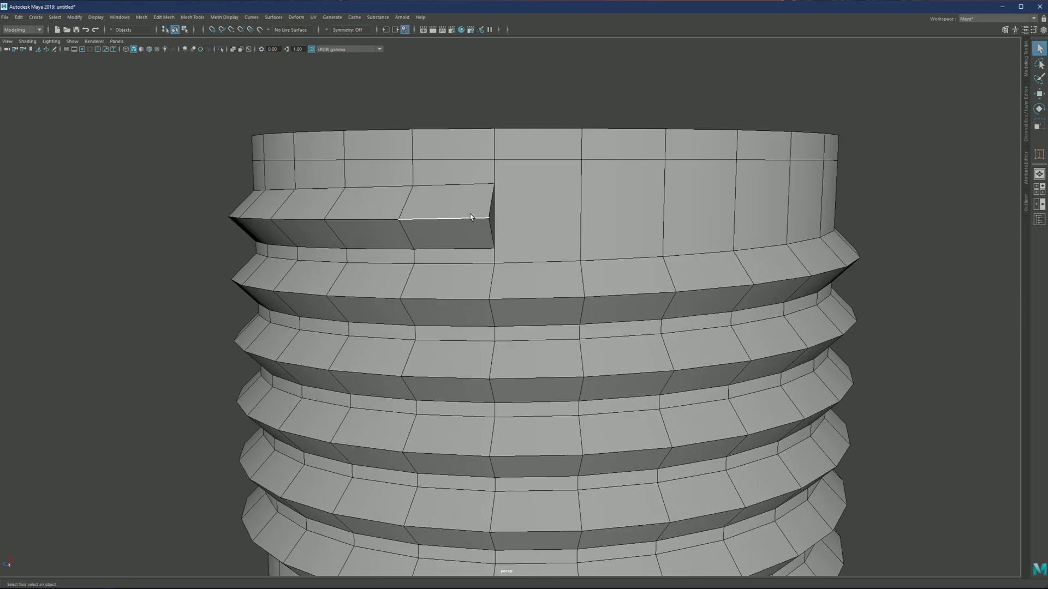
pyautogui.keyDown('alt'); pyautogui.moveTo(472, 212); pyautogui.dragTo(461, 222, button='middle'); pyautogui.keyUp('alt')
pyautogui.moveTo(508, 188); pyautogui.dragTo(510, 215, button='right')
pyautogui.scroll(2, 512, 215)
pyautogui.click(513, 214)
pyautogui.scroll(-3, 553, 222)
pyautogui.moveTo(529, 214)
pyautogui.keyDown('alt'); pyautogui.mouseDown()
pyautogui.moveTo(515, 206)
pyautogui.moveTo(538, 214)
pyautogui.mouseUp(); pyautogui.keyUp('alt')
pyautogui.scroll(-3, 529, 218)
pyautogui.scroll(5, 525, 220)
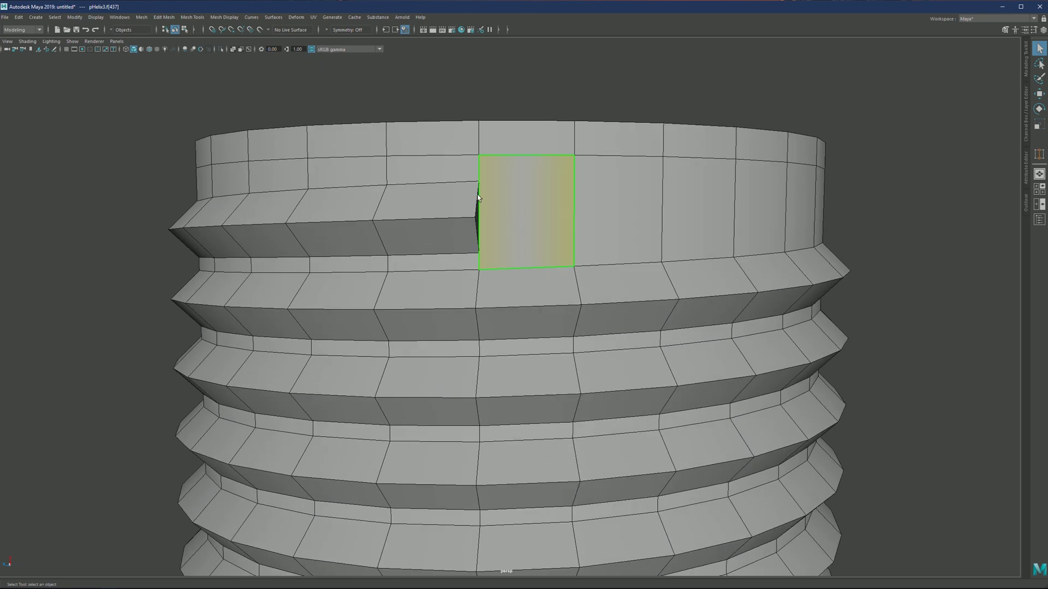
# - Select the edge loops along the thread's roots and adjust the edge selection at the upper thread end
pyautogui.keyDown('alt'); pyautogui.moveTo(475, 217); pyautogui.dragTo(483, 237, button='middle'); pyautogui.keyUp('alt')
pyautogui.scroll(3, 483, 237)
pyautogui.moveTo(483, 237); pyautogui.dragTo(478, 199, button='right')
pyautogui.doubleClick(469, 186)
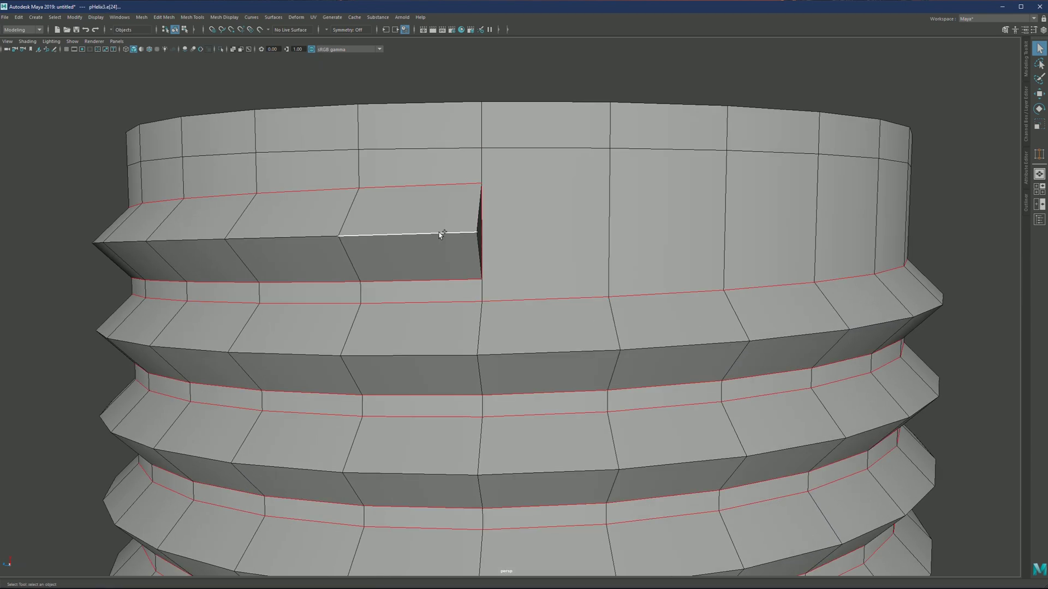
pyautogui.keyDown('ctrl'); pyautogui.click(483, 231); pyautogui.keyUp('ctrl')
pyautogui.scroll(-5, 561, 299)
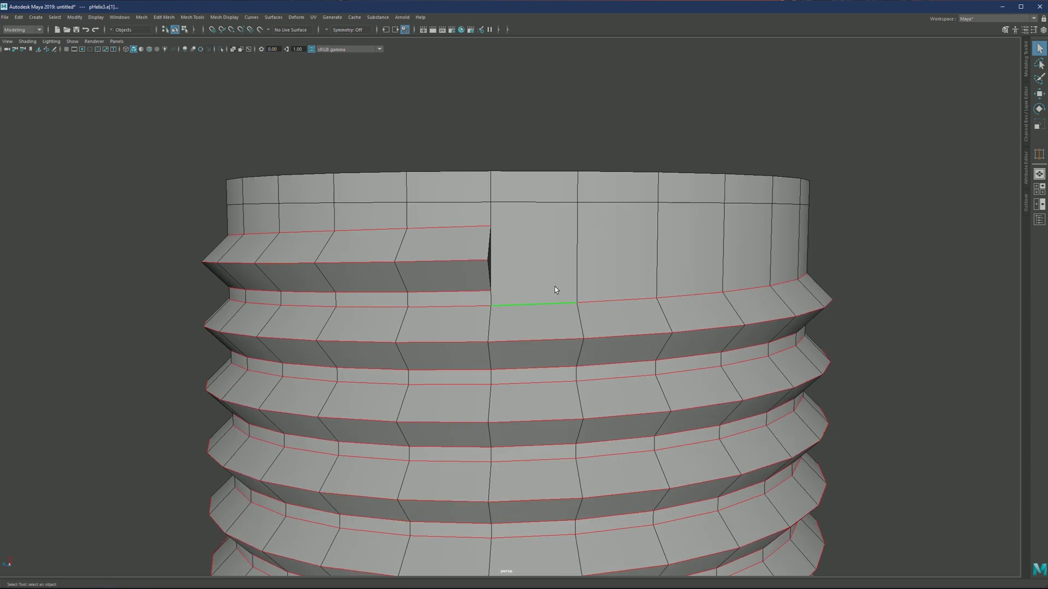
# - Check the edge selection down to the lower thread end and leave only the root edge loops selected
pyautogui.keyDown('alt'); pyautogui.moveTo(561, 300); pyautogui.dragTo(533, 145, button='middle'); pyautogui.keyUp('alt')
pyautogui.keyDown('alt'); pyautogui.moveTo(540, 393); pyautogui.dragTo(460, 233, button='middle'); pyautogui.keyUp('alt')
pyautogui.scroll(3, 459, 233)
pyautogui.keyDown('alt'); pyautogui.moveTo(371, 238); pyautogui.dragTo(434, 196); pyautogui.keyUp('alt')
pyautogui.keyDown('ctrl'); pyautogui.doubleClick(443, 244); pyautogui.keyUp('ctrl')
pyautogui.keyDown('alt'); pyautogui.moveTo(404, 240); pyautogui.dragTo(444, 382, button='middle'); pyautogui.keyUp('alt')
pyautogui.keyDown('alt'); pyautogui.moveTo(473, 329); pyautogui.dragTo(419, 372); pyautogui.keyUp('alt')
pyautogui.scroll(-2, 451, 307)
pyautogui.keyDown('alt'); pyautogui.moveTo(468, 280); pyautogui.dragTo(477, 337, button='middle'); pyautogui.keyUp('alt')
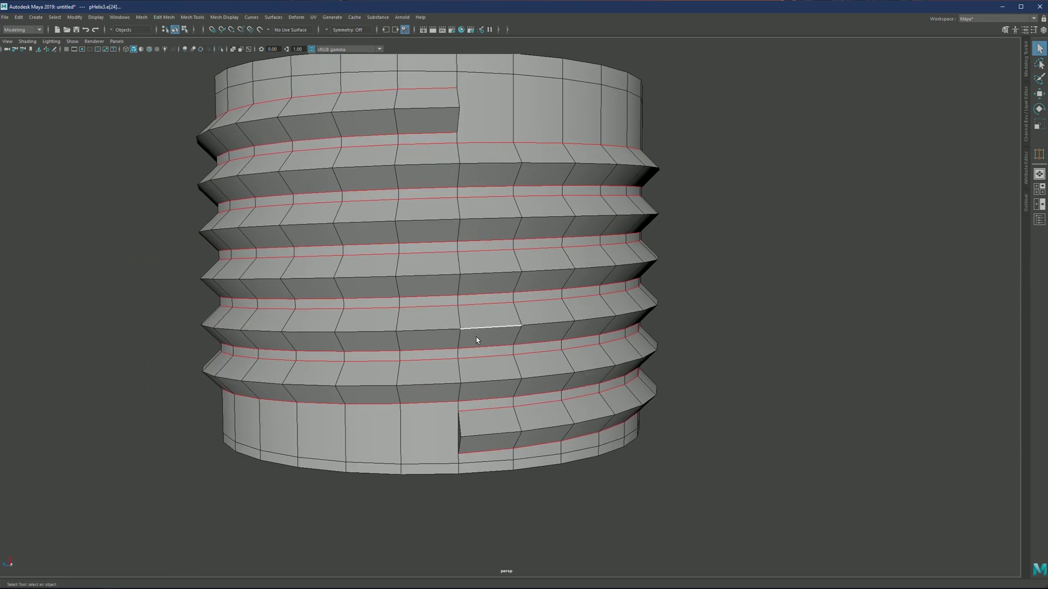
# - Try to bevel only the thread's root edge loops with an adjusted Fraction
pyautogui.keyDown('alt'); pyautogui.moveTo(477, 337); pyautogui.dragTo(412, 350); pyautogui.keyUp('alt')
pyautogui.scroll(2, 433, 301)
pyautogui.scroll(4, 496, 280)
pyautogui.keyDown('alt'); pyautogui.moveTo(467, 204); pyautogui.dragTo(514, 360, button='middle'); pyautogui.keyUp('alt')
pyautogui.scroll(3, 476, 265)
pyautogui.scroll(2, 481, 263)
pyautogui.hotkey('ctrl', 'b')
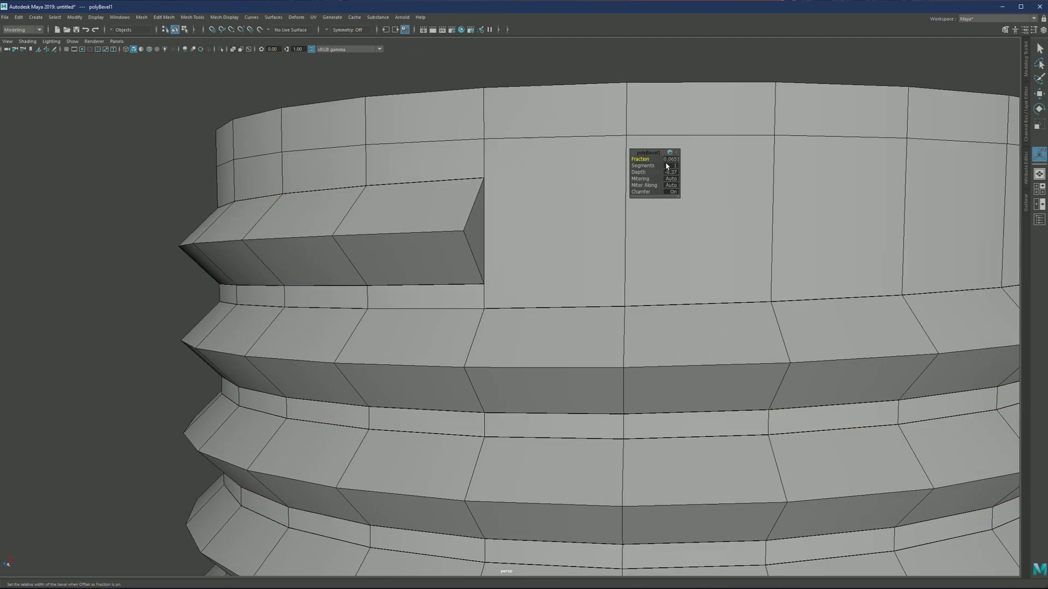
pyautogui.moveTo(639, 159); pyautogui.dragTo(750, 184)
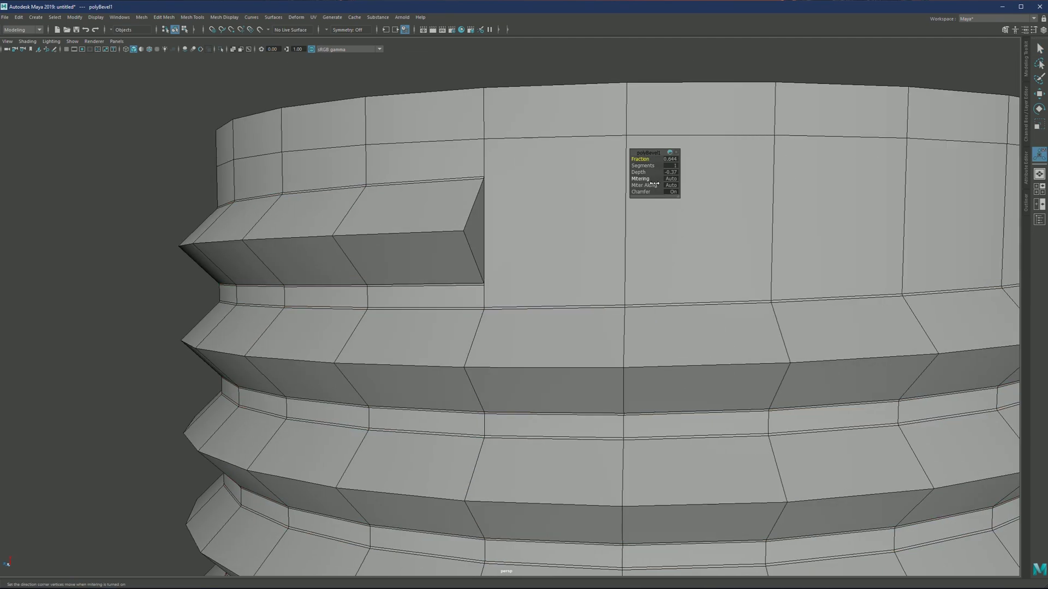
pyautogui.hotkey('ctrl', 'z')
pyautogui.hotkey('ctrl', 'z')
pyautogui.hotkey('ctrl', 'z')
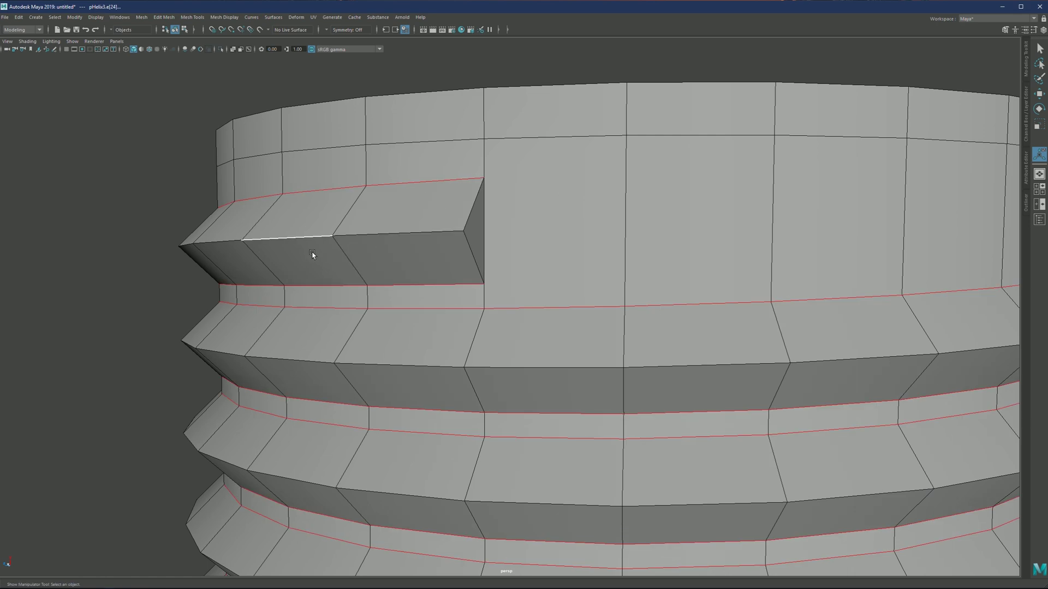
# - Add the thread's crest edge loop to the selected root loops and bevel them with Fraction 1.8 and Uniform mitering
pyautogui.keyDown('shift'); pyautogui.doubleClick(408, 234); pyautogui.keyUp('shift')
pyautogui.scroll(-4, 319, 249)
pyautogui.keyDown('alt'); pyautogui.moveTo(469, 323); pyautogui.dragTo(438, 95, button='middle'); pyautogui.keyUp('alt')
pyautogui.scroll(1, 455, 200)
pyautogui.keyDown('alt'); pyautogui.moveTo(454, 200); pyautogui.dragTo(411, 215); pyautogui.keyUp('alt')
pyautogui.scroll(3, 406, 206)
pyautogui.keyDown('alt'); pyautogui.moveTo(402, 200); pyautogui.dragTo(437, 223, button='middle'); pyautogui.keyUp('alt')
pyautogui.hotkey('ctrl', 'b')
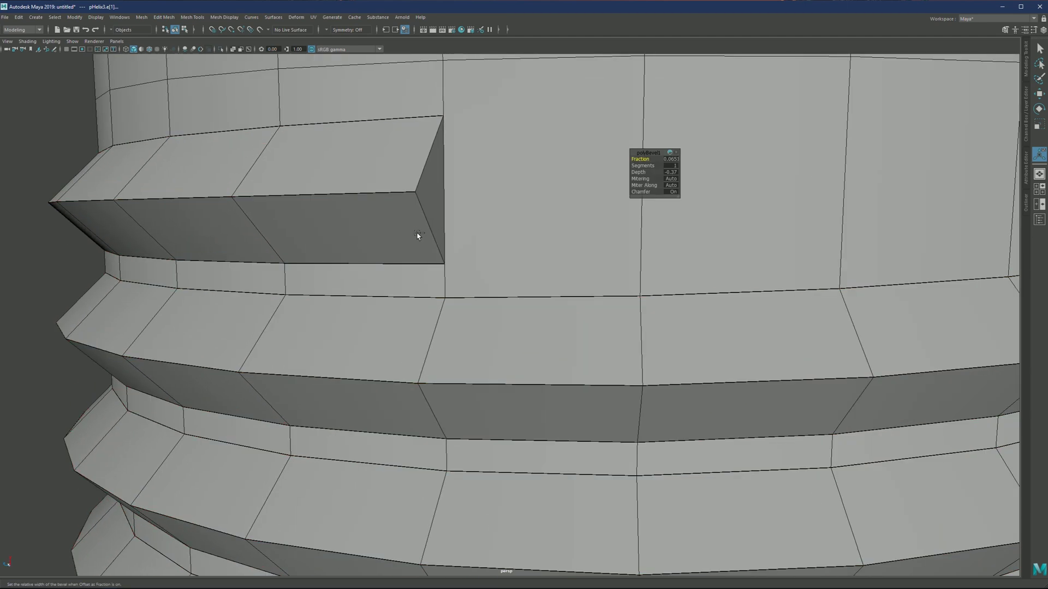
pyautogui.moveTo(638, 159); pyautogui.dragTo(847, 158)
pyautogui.moveTo(747, 159); pyautogui.dragTo(913, 149)
# - Weld the two stray bevel vertices together at the upper corner of the lower thread end's face
pyautogui.keyDown('alt'); pyautogui.moveTo(510, 207); pyautogui.dragTo(472, 229, button='middle'); pyautogui.keyUp('alt')
pyautogui.scroll(-7, 452, 240)
pyautogui.keyDown('alt'); pyautogui.moveTo(456, 297); pyautogui.dragTo(431, 178, button='middle'); pyautogui.keyUp('alt')
pyautogui.scroll(2, 439, 235)
pyautogui.keyDown('alt'); pyautogui.moveTo(463, 391); pyautogui.dragTo(753, 428); pyautogui.keyUp('alt')
pyautogui.keyDown('alt'); pyautogui.moveTo(753, 428); pyautogui.dragTo(519, 351, button='middle'); pyautogui.keyUp('alt')
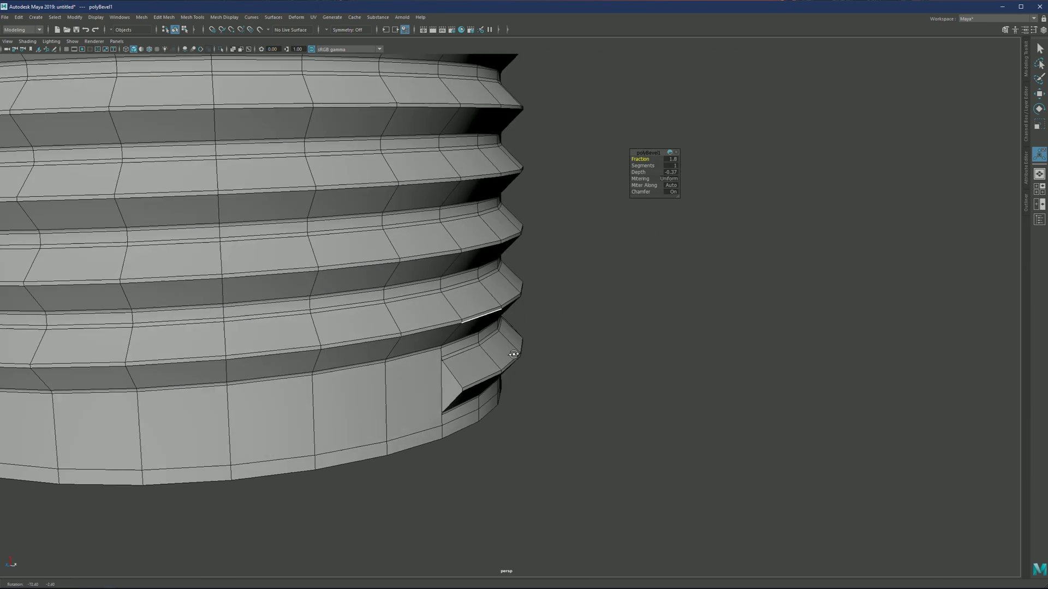
pyautogui.scroll(4, 469, 357)
pyautogui.keyDown('alt'); pyautogui.moveTo(437, 362); pyautogui.dragTo(473, 256, button='middle'); pyautogui.keyUp('alt')
pyautogui.scroll(5, 463, 258)
pyautogui.keyDown('alt'); pyautogui.moveTo(458, 260); pyautogui.dragTo(404, 221); pyautogui.keyUp('alt')
pyautogui.press('q')
pyautogui.scroll(2, 397, 226)
pyautogui.keyDown('alt'); pyautogui.moveTo(395, 222); pyautogui.dragTo(445, 241, button='middle'); pyautogui.keyUp('alt')
pyautogui.scroll(2, 444, 226)
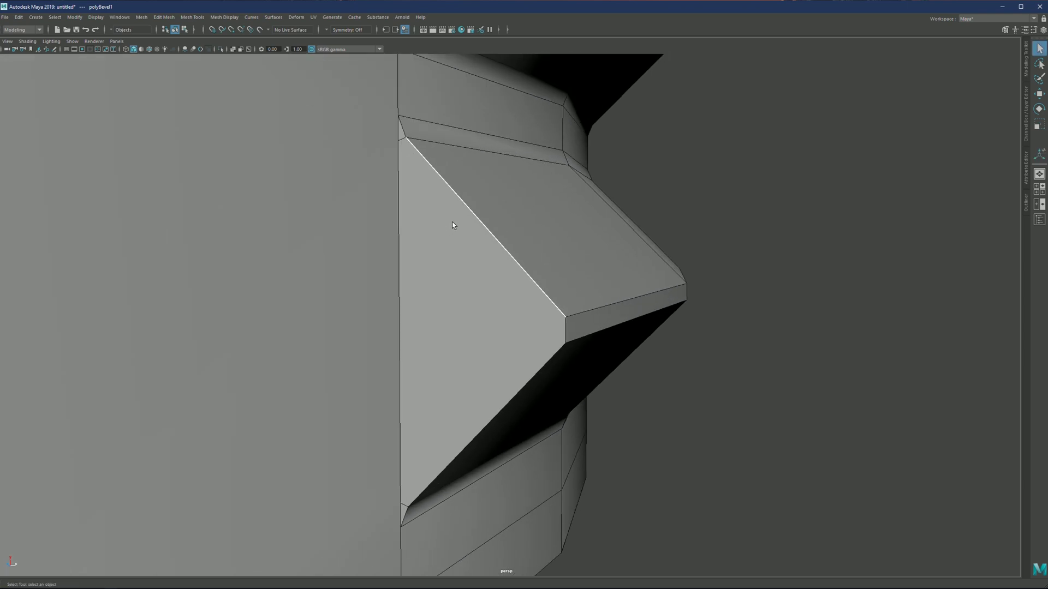
pyautogui.press('g')
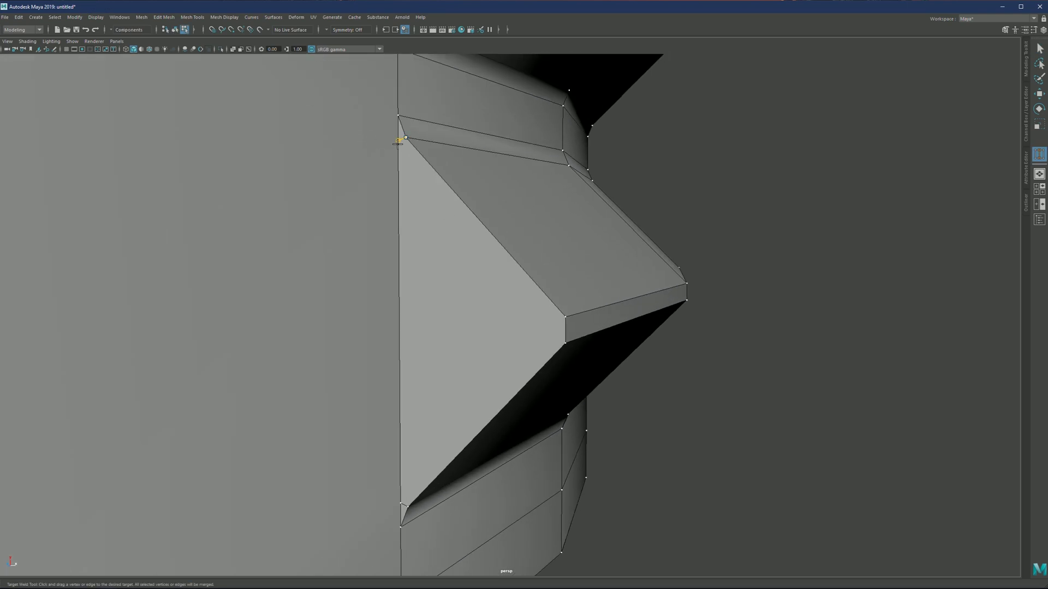
pyautogui.moveTo(397, 145); pyautogui.dragTo(398, 144)
# - Weld the stray bevel vertices at the lower corner of the same thread end and return to object mode
pyautogui.keyDown('alt'); pyautogui.moveTo(435, 333); pyautogui.dragTo(442, 256, button='middle'); pyautogui.keyUp('alt')
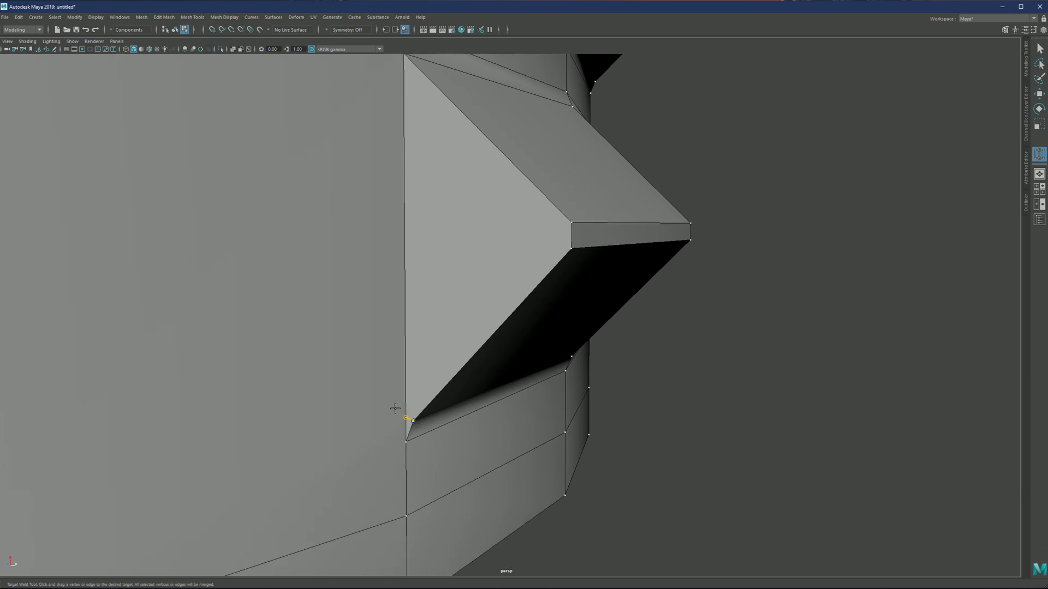
pyautogui.moveTo(394, 408); pyautogui.dragTo(395, 407)
pyautogui.press('q')
pyautogui.moveTo(403, 375); pyautogui.dragTo(457, 290, button='right')
pyautogui.scroll(-3, 447, 297)
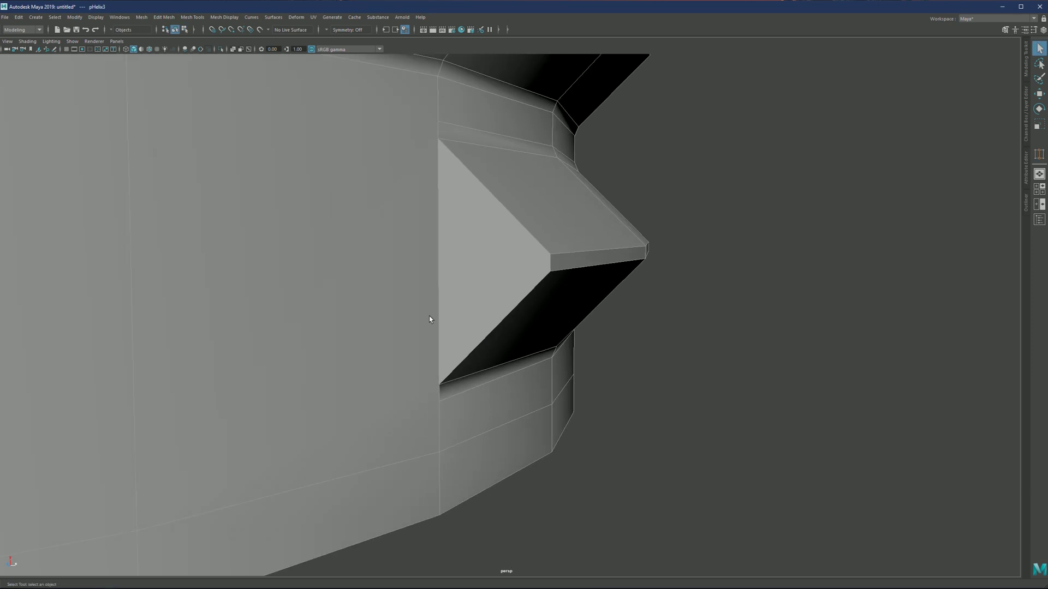
# - Weld the stray bevel vertices at the corners of the upper thread end's face and return to object mode
pyautogui.scroll(1, 429, 316)
pyautogui.scroll(-7, 434, 303)
pyautogui.keyDown('alt'); pyautogui.moveTo(428, 221); pyautogui.dragTo(443, 433, button='middle'); pyautogui.keyUp('alt')
pyautogui.scroll(-2, 449, 221)
pyautogui.scroll(-3, 449, 221)
pyautogui.keyDown('alt'); pyautogui.moveTo(496, 347); pyautogui.dragTo(442, 316); pyautogui.keyUp('alt')
pyautogui.scroll(3, 496, 309)
pyautogui.scroll(4, 436, 316)
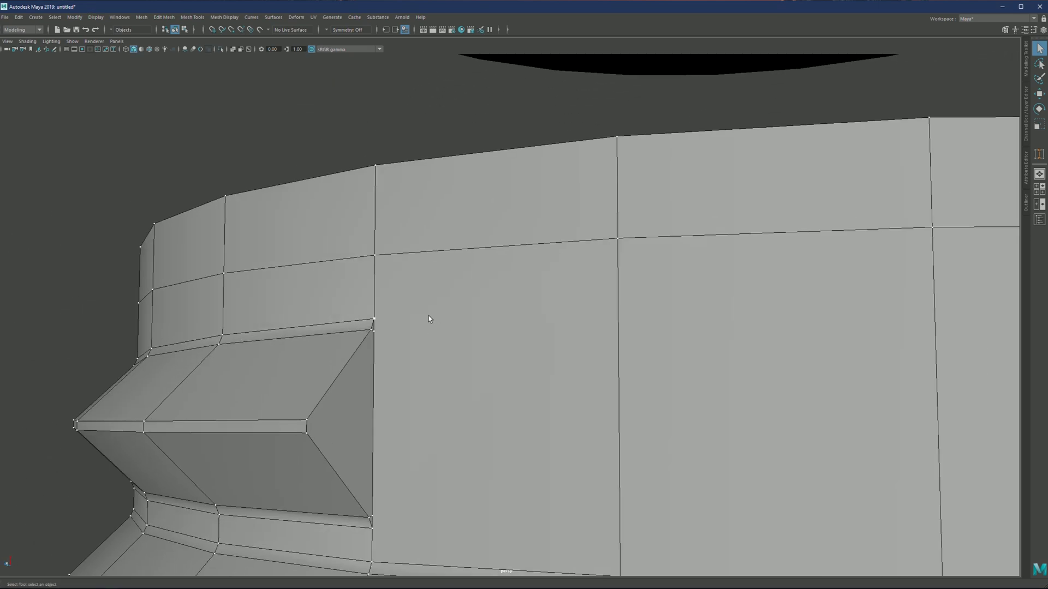
pyautogui.keyDown('alt'); pyautogui.moveTo(423, 316); pyautogui.dragTo(466, 280, button='middle'); pyautogui.keyUp('alt')
pyautogui.keyDown('alt'); pyautogui.moveTo(466, 280); pyautogui.dragTo(447, 298); pyautogui.keyUp('alt')
pyautogui.scroll(2, 444, 299)
pyautogui.press('g')
pyautogui.moveTo(401, 254); pyautogui.dragTo(409, 262)
pyautogui.scroll(-3, 435, 395)
pyautogui.scroll(-2, 418, 442)
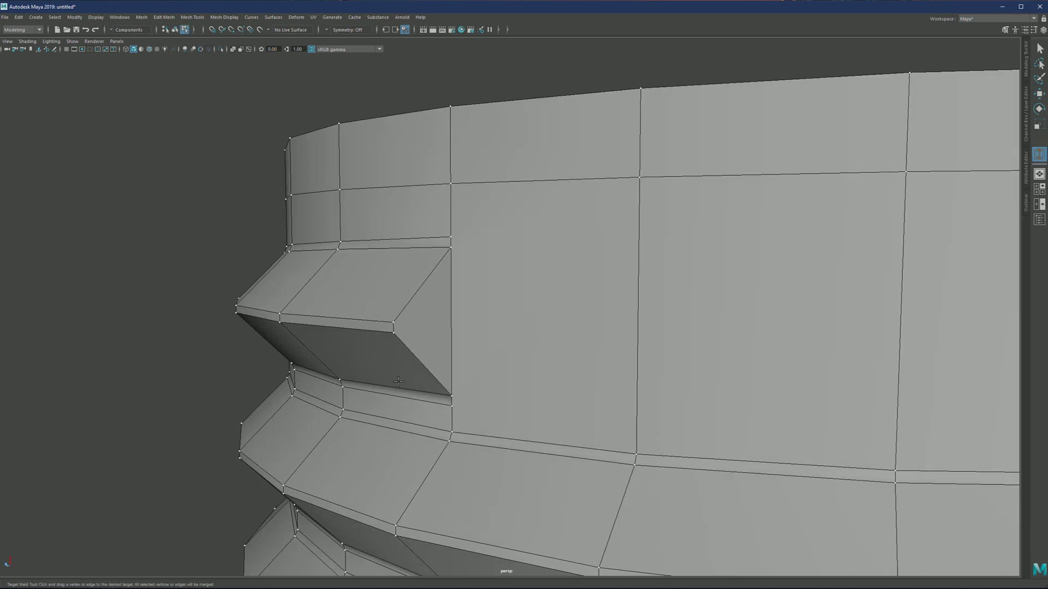
pyautogui.press('q')
pyautogui.press('F8')
pyautogui.click(215, 310)
# - Select and examine the large many-sided faces beside the upper and lower thread ends
pyautogui.press('F11')
pyautogui.click(483, 335)
pyautogui.scroll(-3, 473, 335)
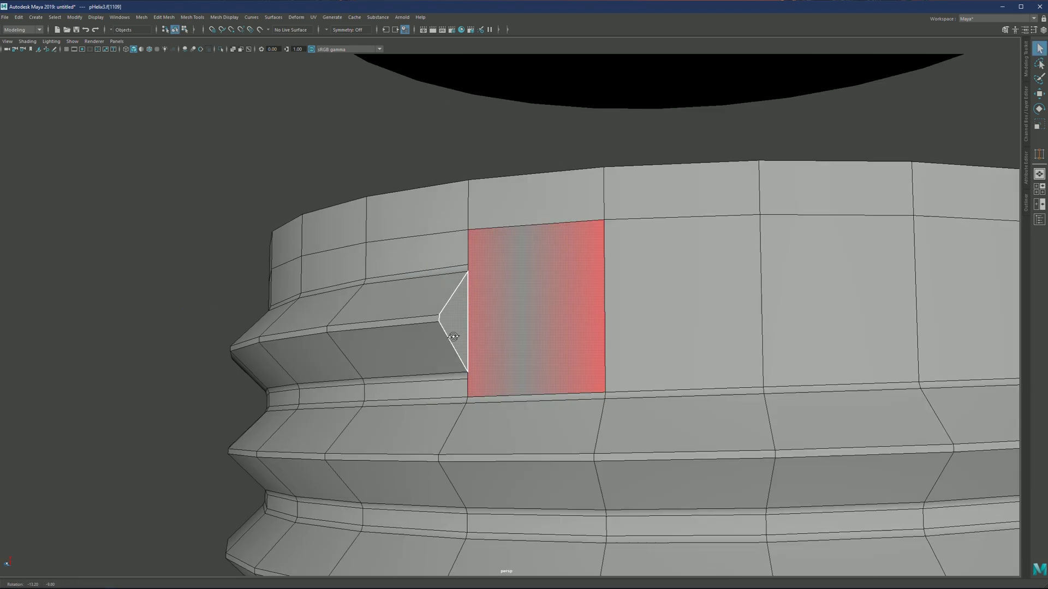
pyautogui.keyDown('alt'); pyautogui.moveTo(461, 334); pyautogui.dragTo(516, 329); pyautogui.keyUp('alt')
pyautogui.scroll(-3, 516, 329)
pyautogui.keyDown('alt'); pyautogui.moveTo(515, 327); pyautogui.dragTo(505, 233, button='middle'); pyautogui.keyUp('alt')
pyautogui.scroll(-2, 524, 327)
pyautogui.scroll(-3, 540, 358)
pyautogui.keyDown('alt'); pyautogui.moveTo(493, 397); pyautogui.dragTo(488, 328, button='middle'); pyautogui.keyUp('alt')
pyautogui.click(446, 394)
pyautogui.scroll(2, 458, 395)
pyautogui.keyDown('alt'); pyautogui.moveTo(406, 398); pyautogui.dragTo(446, 393); pyautogui.keyUp('alt')
pyautogui.scroll(2, 458, 394)
pyautogui.keyDown('alt'); pyautogui.moveTo(452, 422); pyautogui.dragTo(454, 376, button='middle'); pyautogui.keyUp('alt')
pyautogui.keyDown('alt'); pyautogui.moveTo(474, 189); pyautogui.dragTo(437, 418, button='middle'); pyautogui.keyUp('alt')
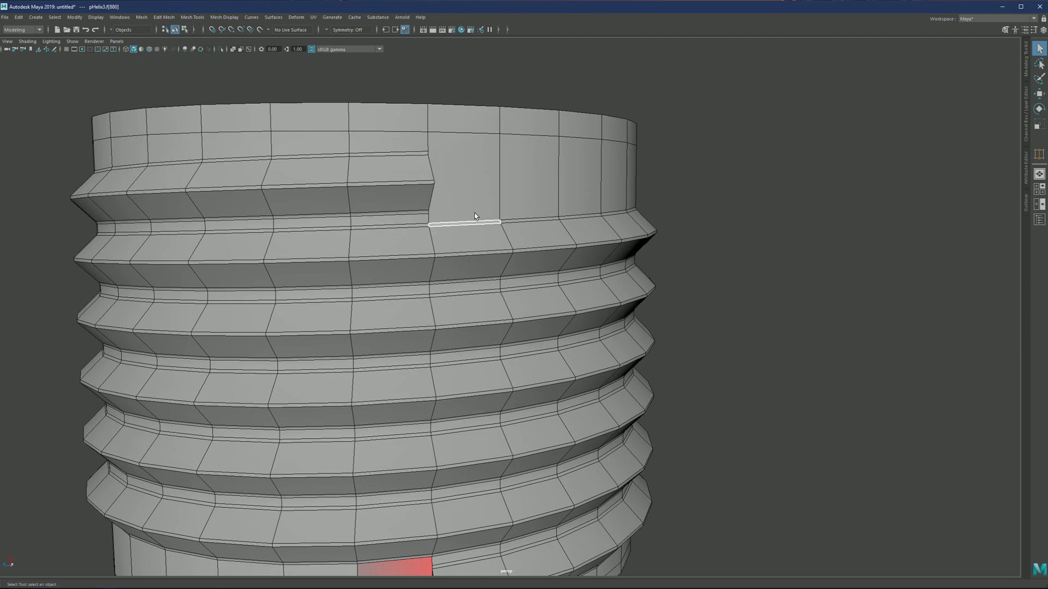
# - Multi-Cut edges from both corners of the upper thread end's face to the neighbouring vertical edge's vertices, splitting the large face
pyautogui.keyDown('alt'); pyautogui.moveTo(474, 213); pyautogui.dragTo(501, 324, button='middle'); pyautogui.keyUp('alt')
pyautogui.keyDown('alt'); pyautogui.moveTo(483, 284); pyautogui.dragTo(413, 284); pyautogui.keyUp('alt')
pyautogui.moveTo(426, 288); pyautogui.dragTo(427, 235, button='right')
pyautogui.scroll(3, 420, 300)
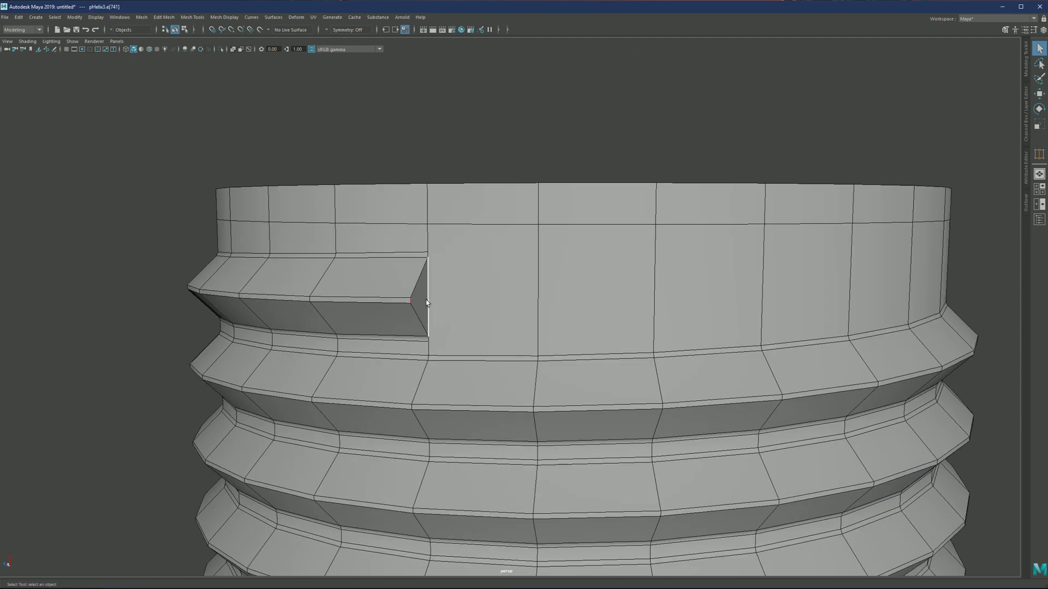
pyautogui.scroll(3, 428, 299)
pyautogui.keyDown('alt'); pyautogui.moveTo(393, 269); pyautogui.dragTo(426, 267, button='middle'); pyautogui.keyUp('alt')
pyautogui.keyDown('shift'); pyautogui.moveTo(426, 267); pyautogui.dragTo(495, 273, button='right'); pyautogui.keyUp('shift')
pyautogui.click(431, 337)
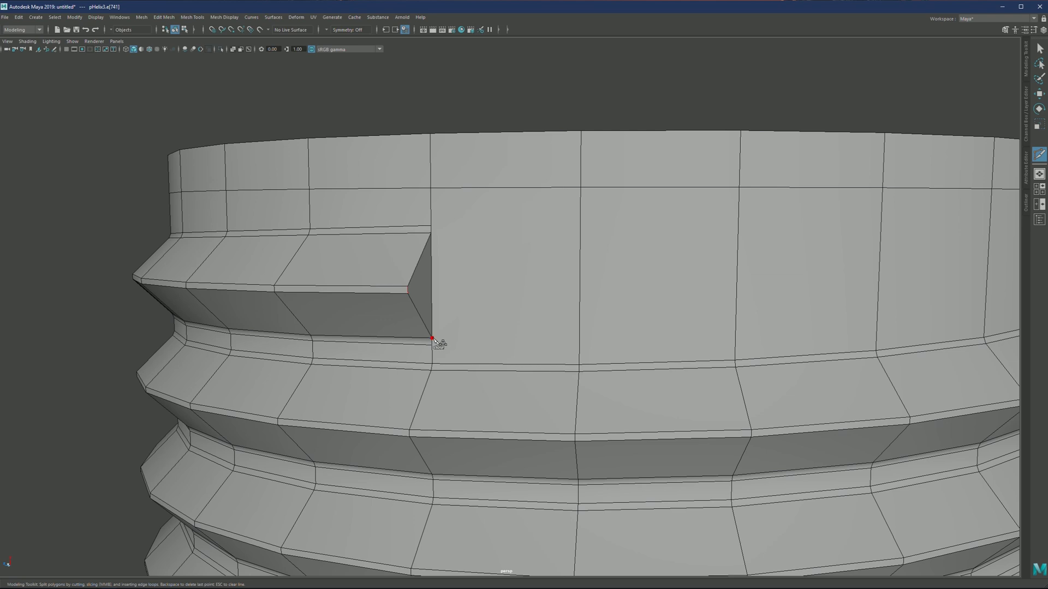
pyautogui.click(579, 365)
pyautogui.press('Return')
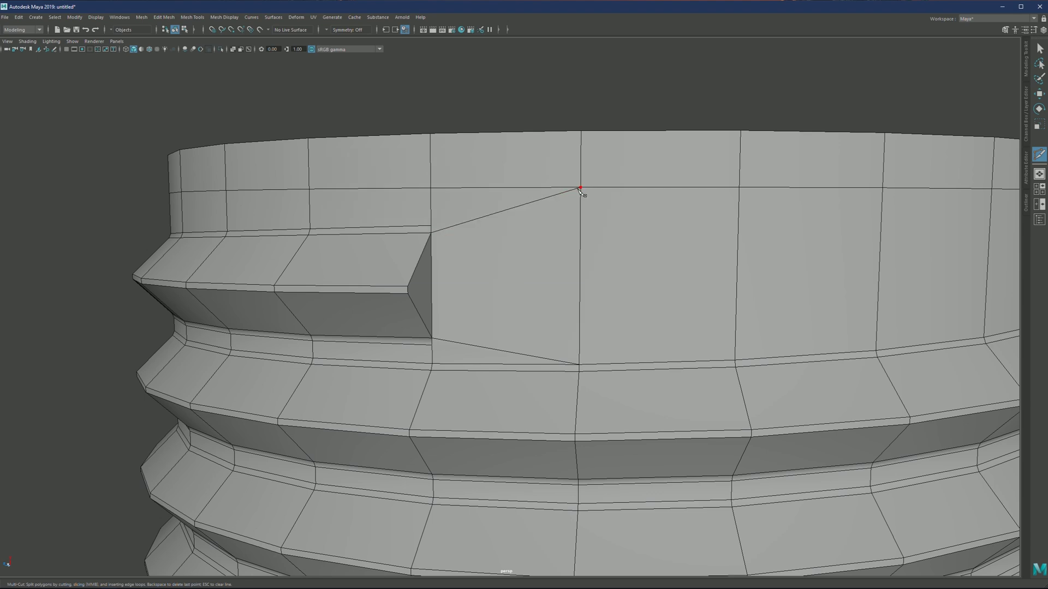
pyautogui.keyDown('alt'); pyautogui.moveTo(452, 297); pyautogui.dragTo(480, 243, button='middle'); pyautogui.keyUp('alt')
pyautogui.press('q')
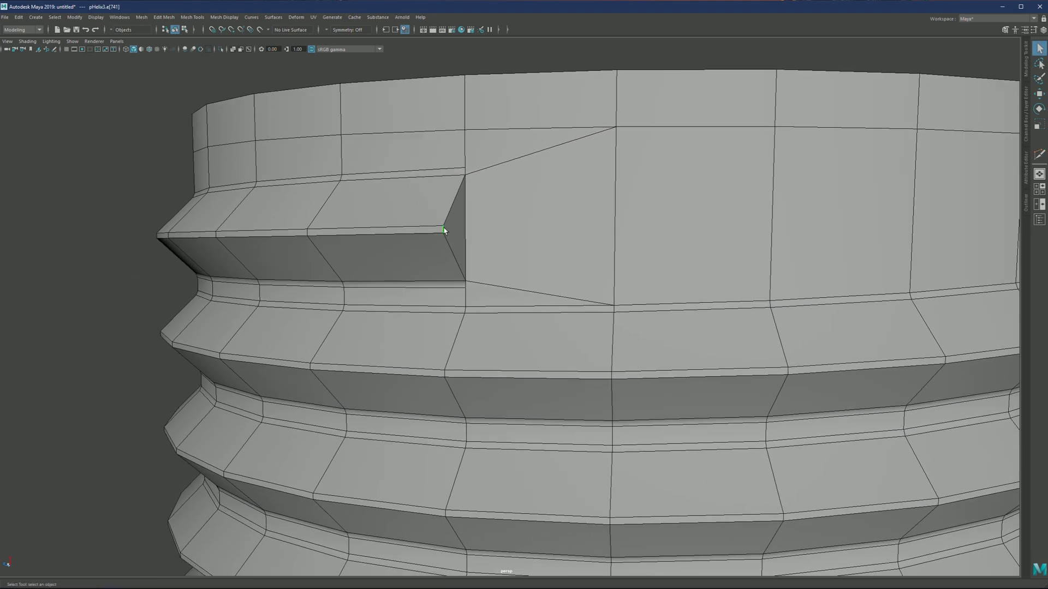
# - Slide the short crest edge at the upper thread end back along the thread to taper the end face
pyautogui.press('w')
pyautogui.keyDown('ctrl'); pyautogui.keyDown('shift'); pyautogui.moveTo(443, 230); pyautogui.dragTo(384, 230); pyautogui.keyUp('shift'); pyautogui.keyUp('ctrl')
pyautogui.scroll(-1, 437, 245)
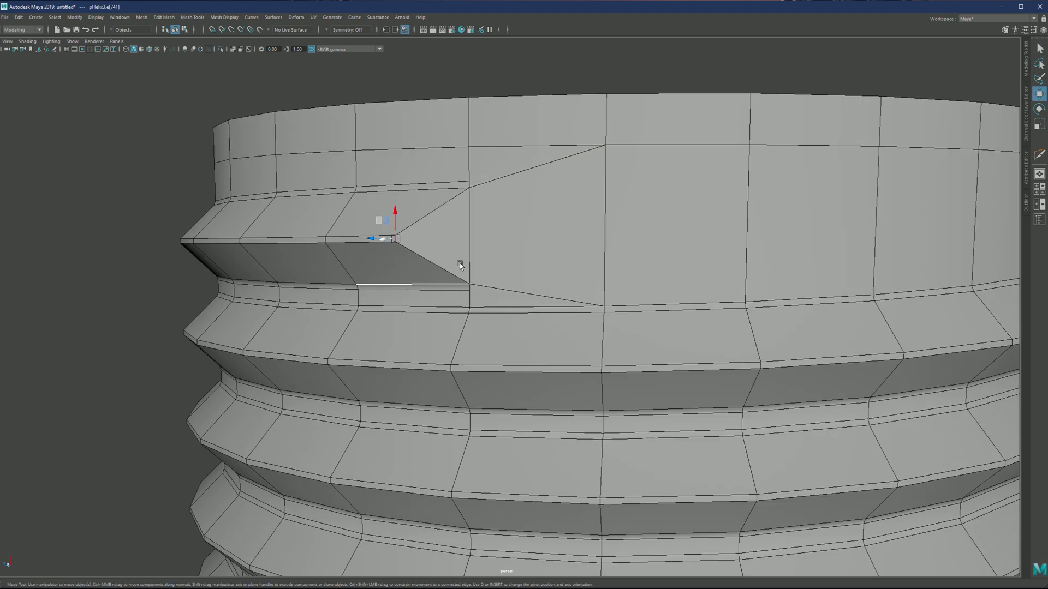
# - Slide the two root bevel vertices beside the upper thread end's corners back along their connected edges
pyautogui.scroll(1, 461, 262)
pyautogui.keyDown('alt'); pyautogui.moveTo(457, 265); pyautogui.dragTo(468, 256, button='middle'); pyautogui.keyUp('alt')
pyautogui.press('F9')
pyautogui.keyDown('alt'); pyautogui.moveTo(452, 238); pyautogui.dragTo(472, 284); pyautogui.keyUp('alt')
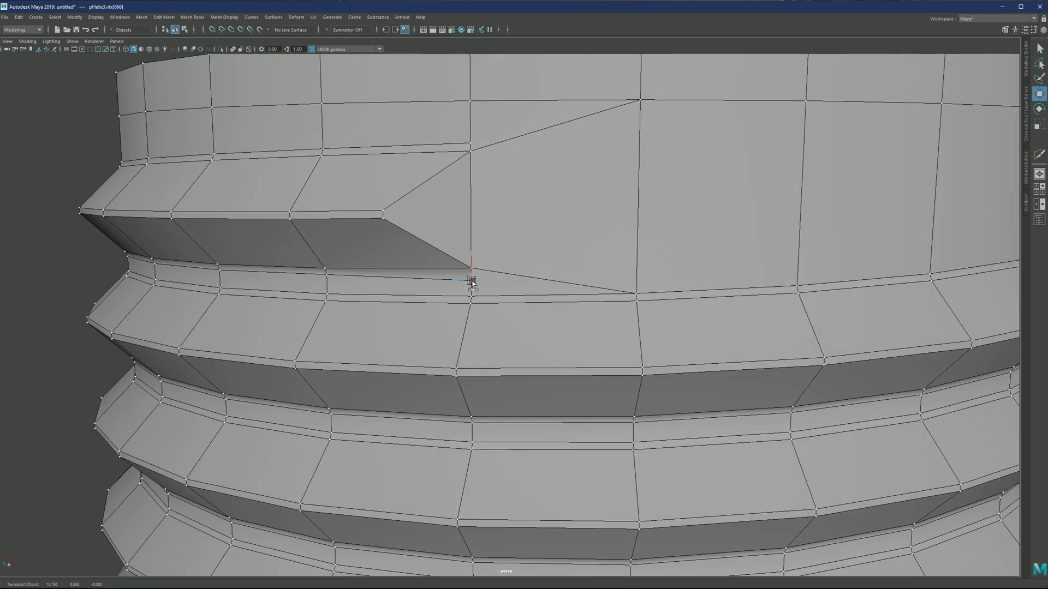
pyautogui.click(470, 143)
pyautogui.keyDown('ctrl'); pyautogui.keyDown('shift'); pyautogui.moveTo(471, 145); pyautogui.dragTo(469, 131); pyautogui.keyUp('shift'); pyautogui.keyUp('ctrl')
pyautogui.keyDown('ctrl'); pyautogui.keyDown('shift'); pyautogui.moveTo(470, 132); pyautogui.dragTo(460, 133); pyautogui.keyUp('shift'); pyautogui.keyUp('ctrl')
pyautogui.scroll(-3, 470, 158)
# - Multi-Cut an edge from the lower corner of the lower thread end's face to the neighbouring vertical edge's bottom vertex
pyautogui.keyDown('alt'); pyautogui.moveTo(485, 214); pyautogui.dragTo(473, 170, button='middle'); pyautogui.keyUp('alt')
pyautogui.scroll(-4, 484, 306)
pyautogui.keyDown('alt'); pyautogui.moveTo(489, 336); pyautogui.dragTo(426, 173, button='middle'); pyautogui.keyUp('alt')
pyautogui.scroll(-2, 421, 327)
pyautogui.keyDown('alt'); pyautogui.moveTo(419, 385); pyautogui.dragTo(419, 248, button='middle'); pyautogui.keyUp('alt')
pyautogui.scroll(5, 406, 224)
pyautogui.keyDown('alt'); pyautogui.moveTo(390, 188); pyautogui.dragTo(428, 229); pyautogui.keyUp('alt')
pyautogui.scroll(3, 428, 248)
pyautogui.hotkey('ctrl', 'shift', 'x')
pyautogui.keyDown('alt'); pyautogui.moveTo(401, 161); pyautogui.dragTo(398, 165); pyautogui.keyUp('alt')
pyautogui.keyDown('alt'); pyautogui.moveTo(398, 166); pyautogui.dragTo(460, 235, button='middle'); pyautogui.keyUp('alt')
pyautogui.click(331, 267)
pyautogui.rightClick(331, 268)
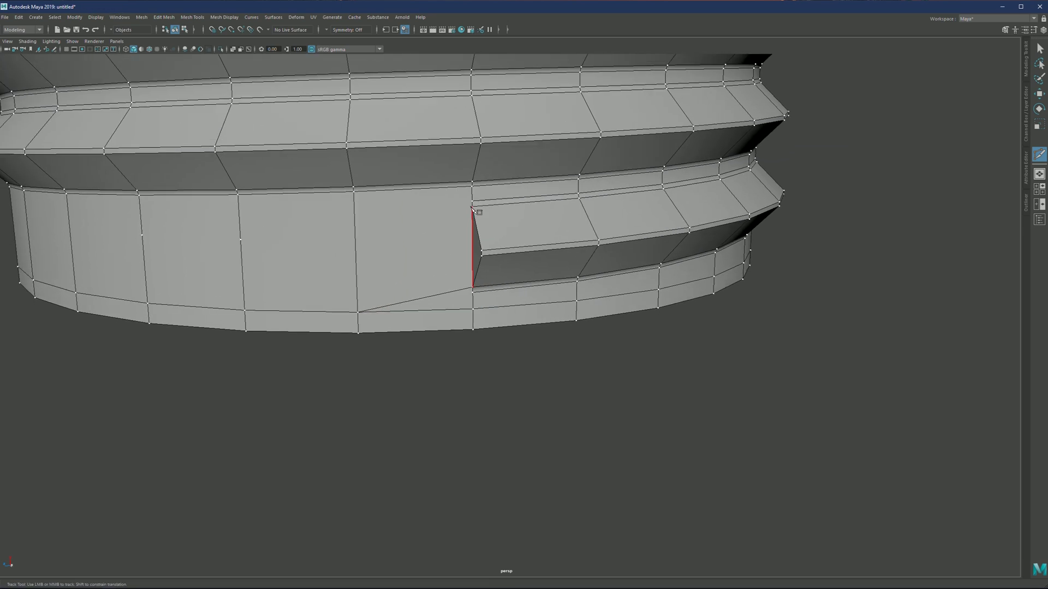
# - Try cutting an edge from the upper corner of the lower thread end's face and preview the smoothing
pyautogui.click(354, 191)
pyautogui.rightClick(354, 192)
pyautogui.press('3')
pyautogui.press('1')
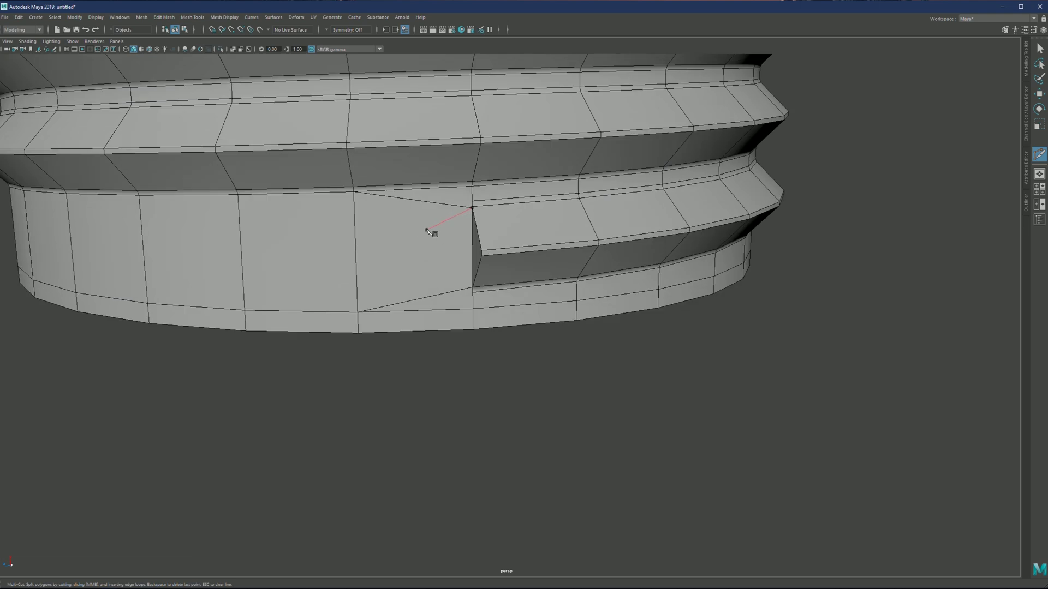
pyautogui.hotkey('ctrl', 'z')
# - Cut an edge from the lower thread end's upper corner to the neighbouring root vertex and check it in smooth preview
pyautogui.keyDown('alt'); pyautogui.moveTo(434, 218); pyautogui.dragTo(504, 263, button='middle'); pyautogui.keyUp('alt')
pyautogui.scroll(4, 515, 264)
pyautogui.click(559, 213)
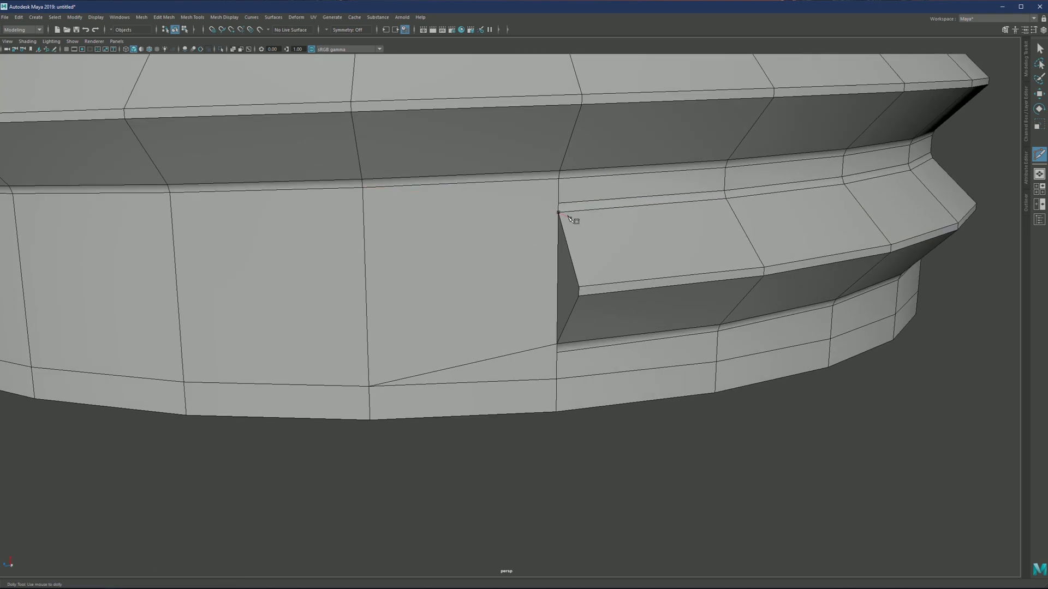
pyautogui.click(363, 189)
pyautogui.rightClick(364, 189)
pyautogui.scroll(-4, 393, 204)
pyautogui.press('3')
pyautogui.press('q')
pyautogui.press('1')
# - Slide the root bevel vertices above and below the lower thread end's face back along the thread and check the smoothing
pyautogui.scroll(3, 497, 250)
pyautogui.press('F8')
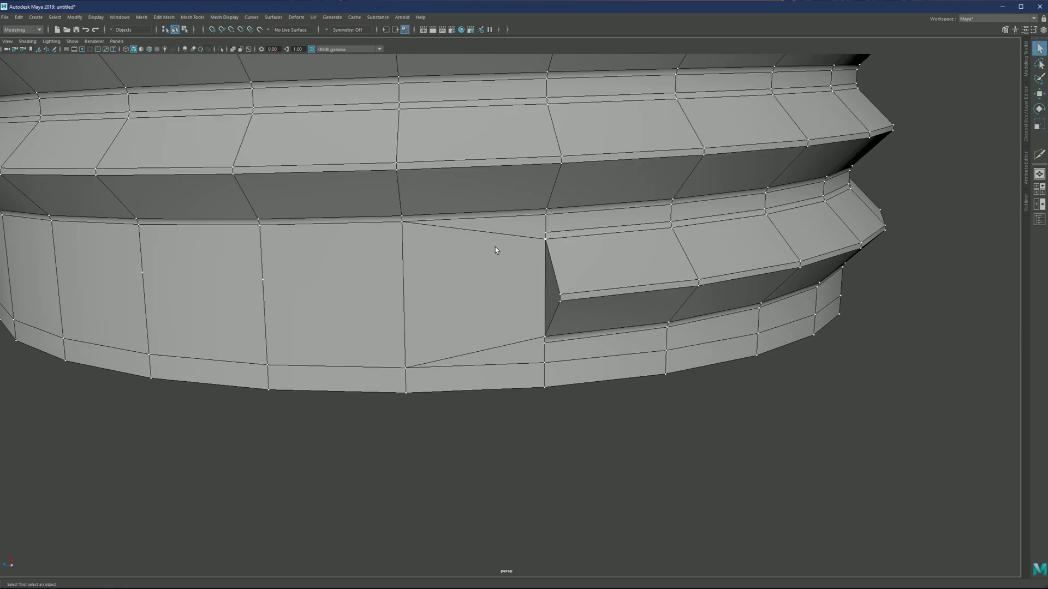
pyautogui.click(546, 234)
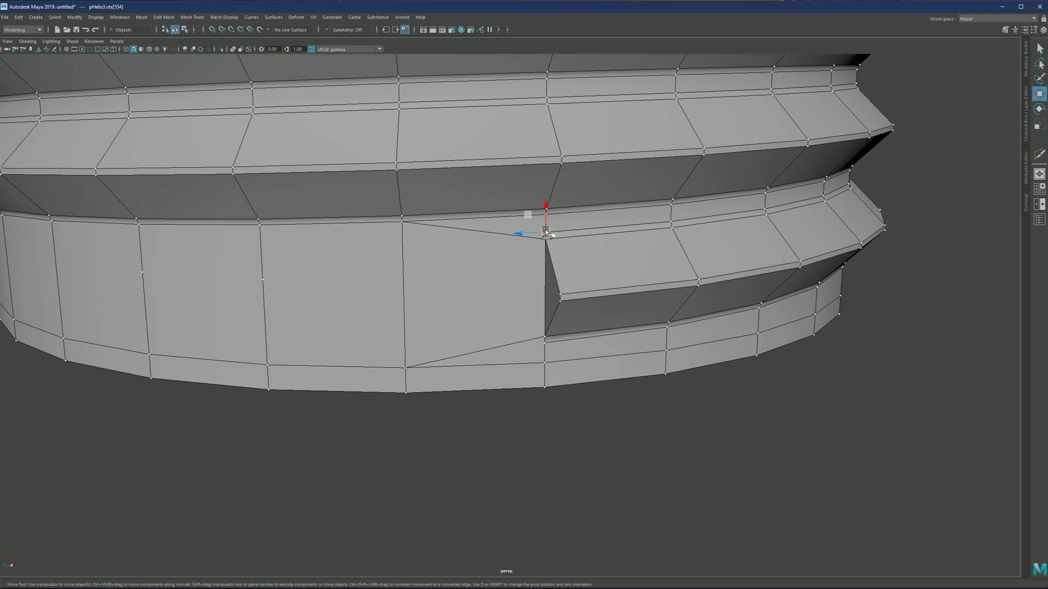
pyautogui.moveTo(546, 234); pyautogui.dragTo(546, 227)
pyautogui.click(546, 343)
pyautogui.press('3')
pyautogui.moveTo(480, 274); pyautogui.dragTo(495, 255, button='right')
pyautogui.scroll(-5, 485, 265)
pyautogui.press('1')
# - Slide the short crest edge at the lower thread end back along the thread to taper its end face
pyautogui.moveTo(482, 291); pyautogui.dragTo(482, 307, button='right')
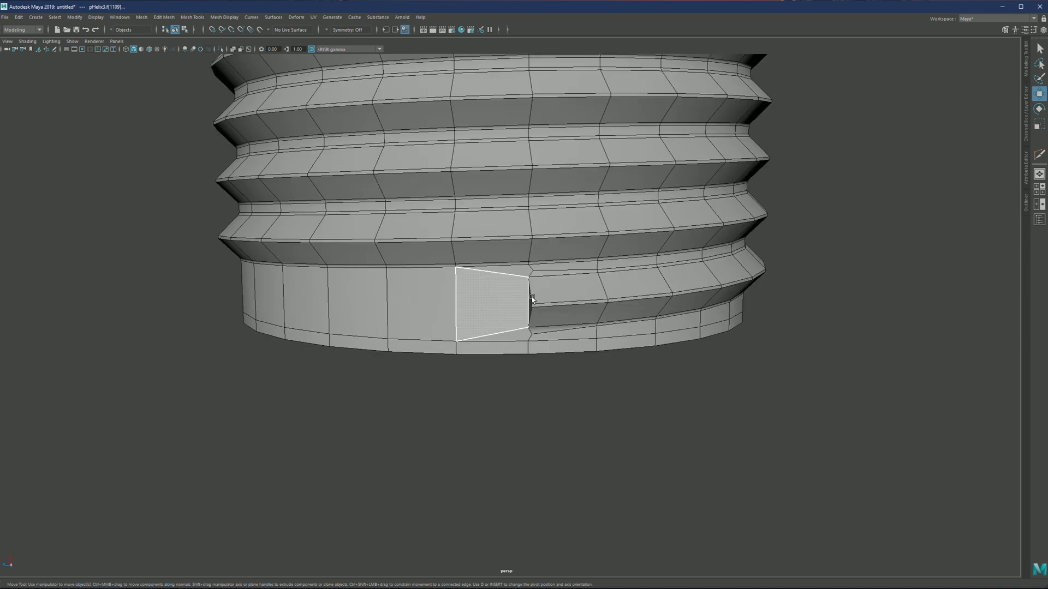
pyautogui.scroll(4, 472, 271)
pyautogui.press('q')
pyautogui.click(465, 256)
pyautogui.press('w')
pyautogui.keyDown('ctrl'); pyautogui.keyDown('shift'); pyautogui.moveTo(463, 256); pyautogui.dragTo(492, 253); pyautogui.keyUp('shift'); pyautogui.keyUp('ctrl')
pyautogui.press('q')
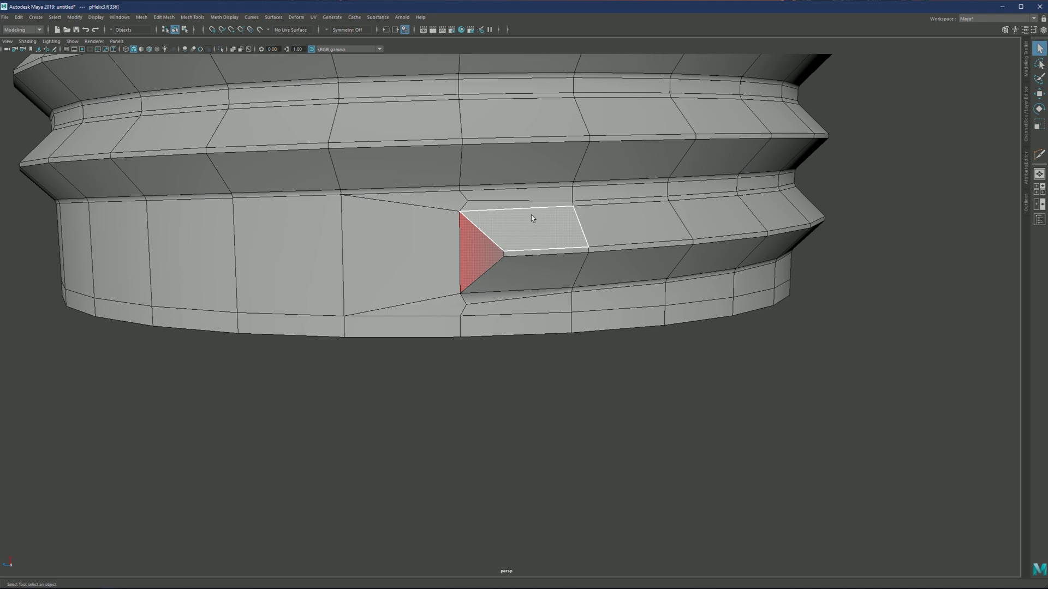
# - Select the new faces above and below the lower thread end individually to check their four-sided topology
pyautogui.scroll(2, 517, 213)
pyautogui.click(416, 227)
pyautogui.scroll(2, 416, 227)
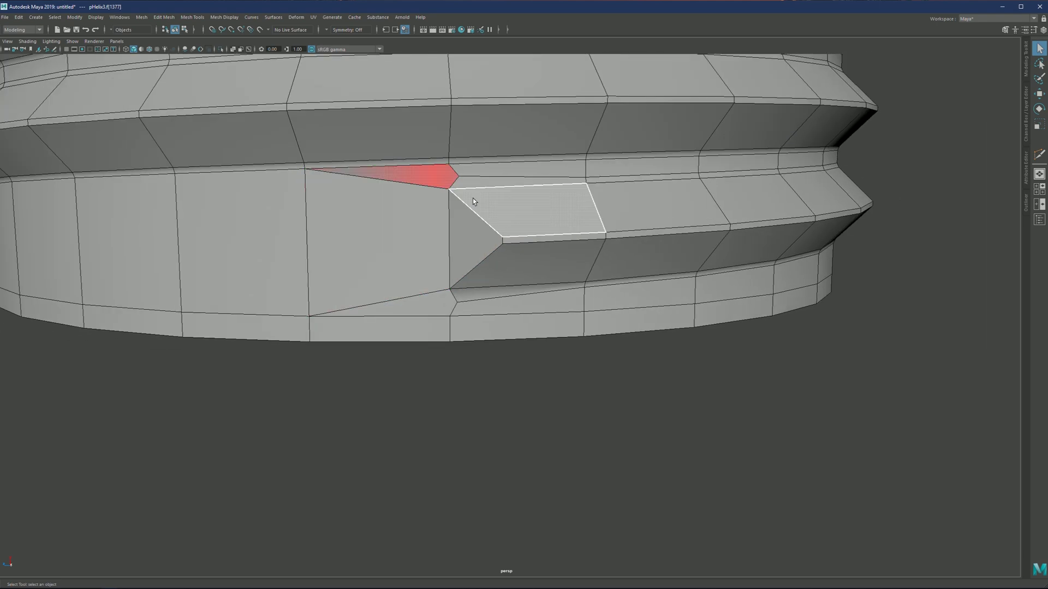
pyautogui.scroll(-3, 473, 200)
pyautogui.keyDown('alt'); pyautogui.moveTo(473, 201); pyautogui.dragTo(497, 206); pyautogui.keyUp('alt')
pyautogui.scroll(2, 442, 256)
pyautogui.click(450, 302)
pyautogui.scroll(3, 439, 290)
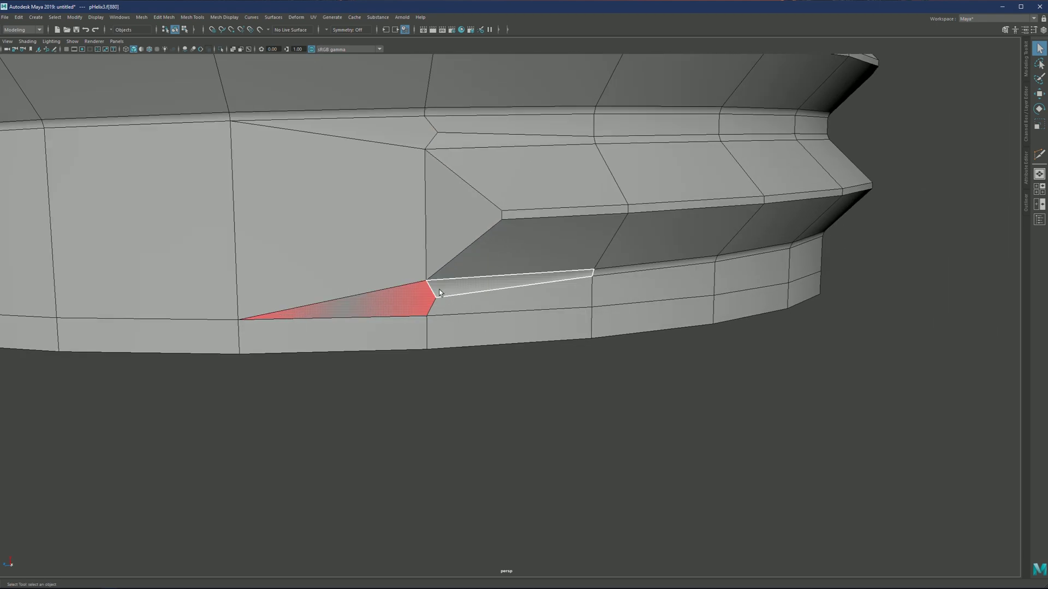
pyautogui.scroll(-3, 469, 262)
pyautogui.moveTo(441, 313); pyautogui.dragTo(443, 337, button='right')
# - Turn on smooth preview and inspect both thread ends on the whole screw in object mode
pyautogui.press('3')
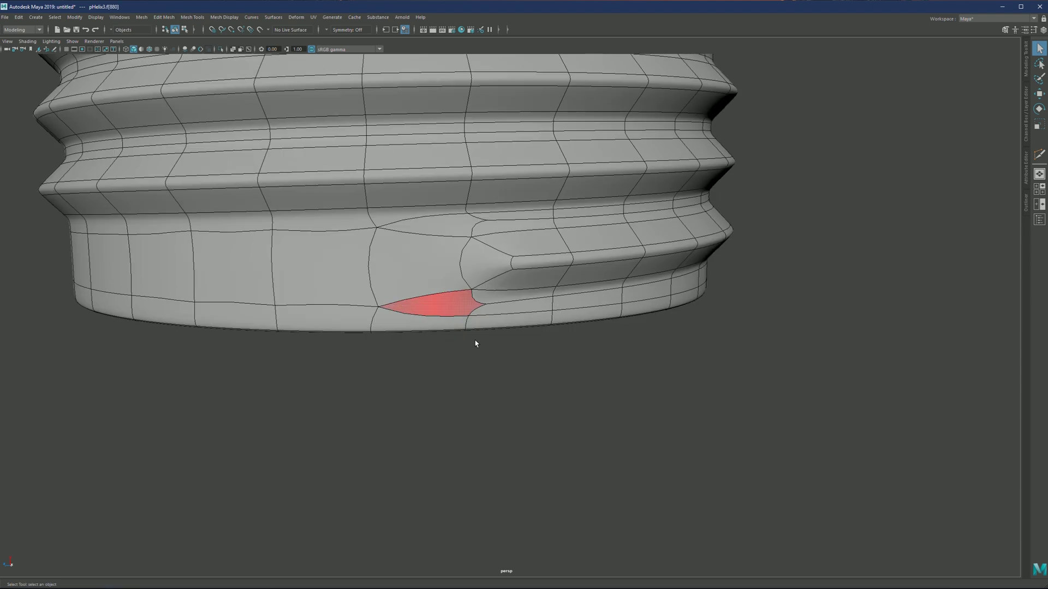
pyautogui.scroll(-1, 460, 336)
pyautogui.press('F8')
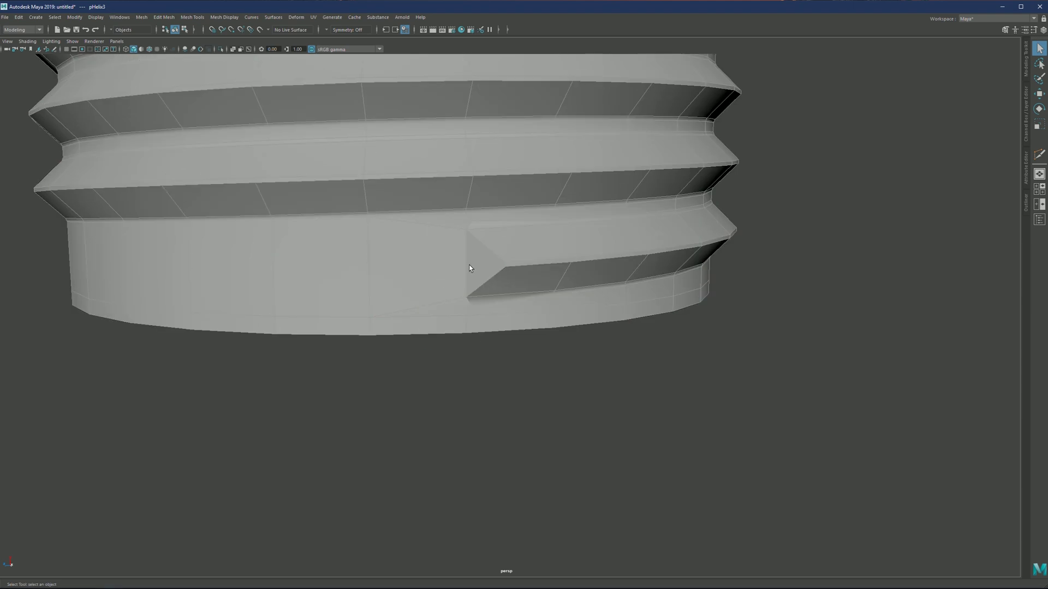
pyautogui.scroll(-3, 467, 269)
pyautogui.click(773, 224)
pyautogui.scroll(-3, 519, 273)
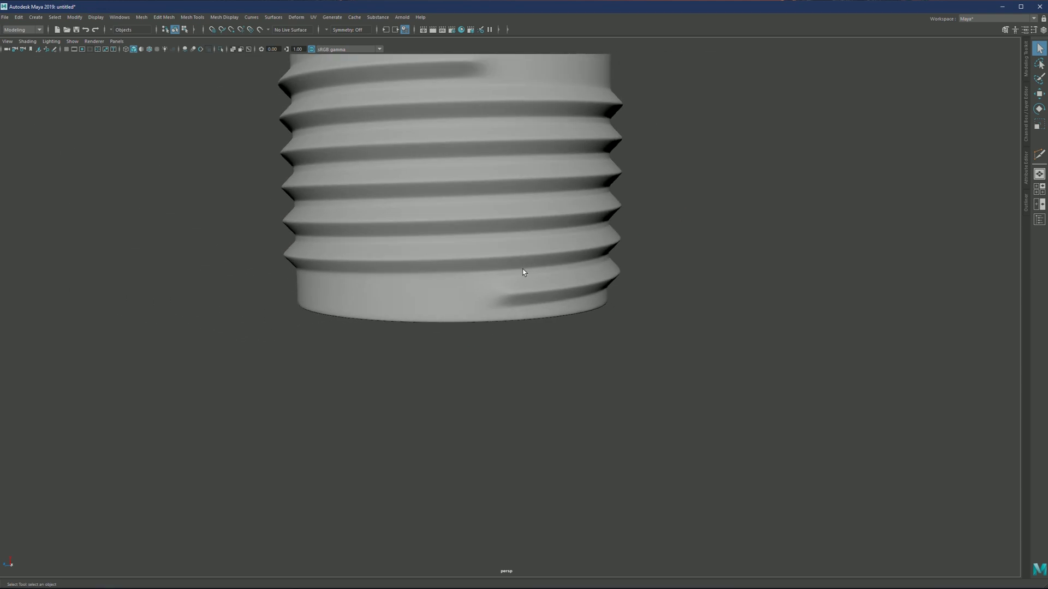
pyautogui.keyDown('alt'); pyautogui.moveTo(519, 274); pyautogui.dragTo(493, 278); pyautogui.keyUp('alt')
pyautogui.scroll(-3, 494, 279)
pyautogui.scroll(2, 449, 246)
pyautogui.moveTo(493, 278)
pyautogui.keyDown('alt'); pyautogui.mouseDown(button='middle')
pyautogui.moveTo(449, 245)
pyautogui.moveTo(499, 267)
pyautogui.mouseUp(button='middle'); pyautogui.keyUp('alt')
pyautogui.scroll(3, 499, 267)
pyautogui.scroll(1, 499, 267)
pyautogui.click(499, 265)
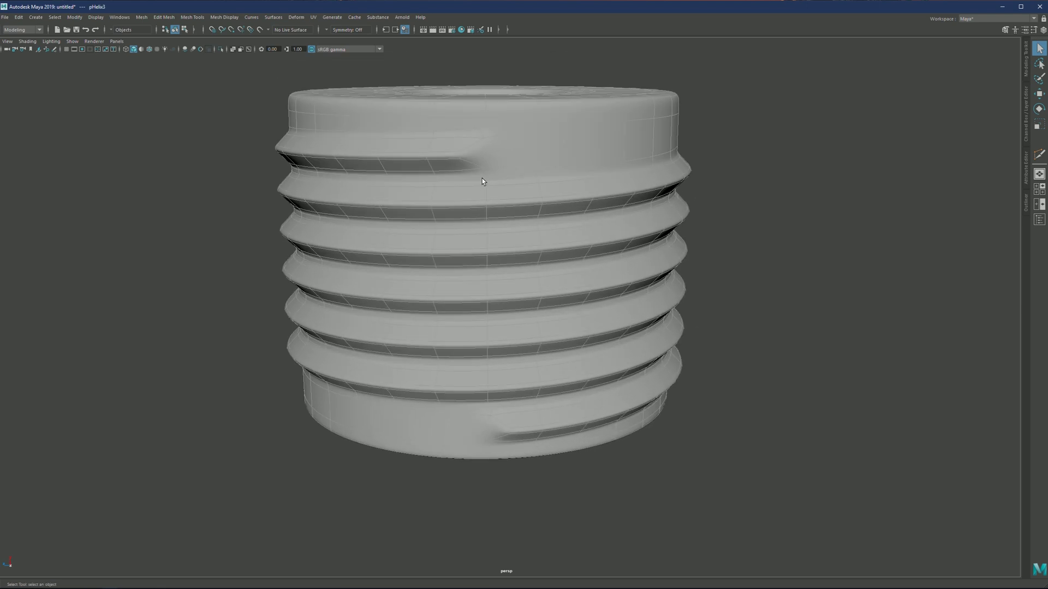
# - Return to the unsmoothed mesh and select the edges meeting at the lower cut's end vertex beside the upper thread end
pyautogui.press('1')
pyautogui.scroll(5, 483, 151)
pyautogui.keyDown('alt'); pyautogui.moveTo(483, 152); pyautogui.dragTo(500, 188, button='middle'); pyautogui.keyUp('alt')
pyautogui.moveTo(500, 187); pyautogui.dragTo(501, 159, button='right')
pyautogui.scroll(4, 522, 186)
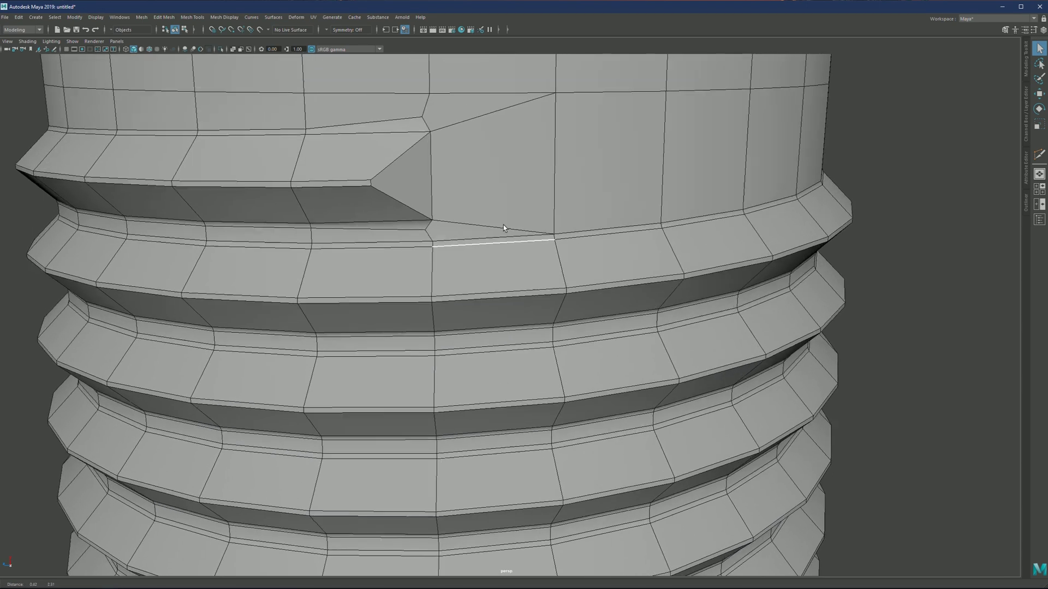
pyautogui.click(554, 260)
pyautogui.keyDown('shift'); pyautogui.click(555, 279); pyautogui.keyUp('shift')
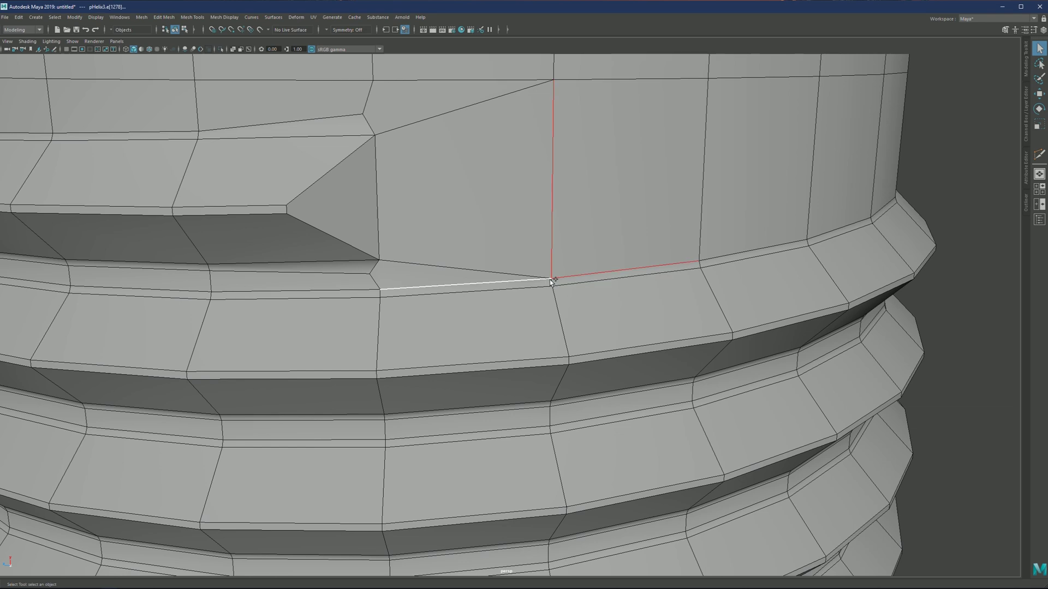
pyautogui.keyDown('shift'); pyautogui.click(550, 281); pyautogui.keyUp('shift')
pyautogui.scroll(-4, 535, 276)
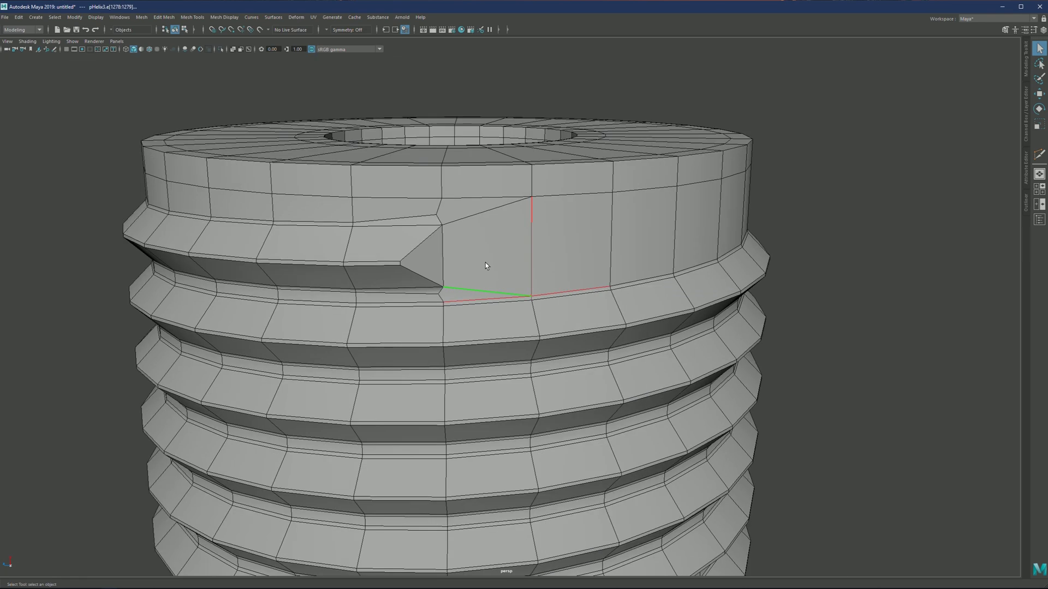
# - Select and examine the three faces beside the upper thread end, then clear the selection and review the whole mesh
pyautogui.scroll(3, 461, 257)
pyautogui.keyDown('alt'); pyautogui.moveTo(460, 257); pyautogui.dragTo(493, 244, button='middle'); pyautogui.keyUp('alt')
pyautogui.press('F11')
pyautogui.scroll(-4, 449, 215)
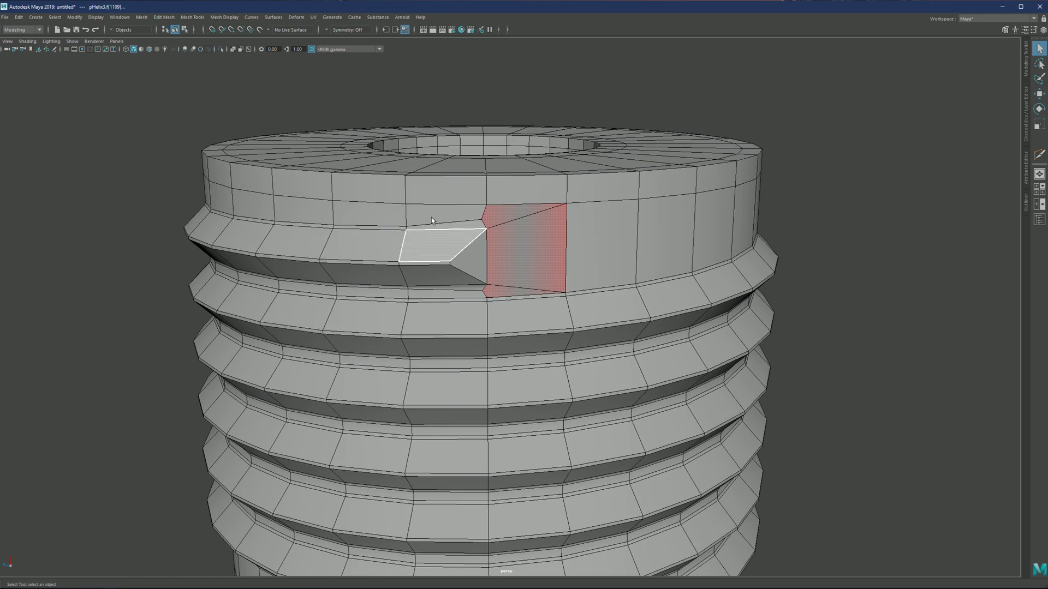
pyautogui.keyDown('alt'); pyautogui.moveTo(427, 211); pyautogui.dragTo(404, 201); pyautogui.keyUp('alt')
pyautogui.click(130, 316)
pyautogui.scroll(-3, 395, 276)
pyautogui.keyDown('alt'); pyautogui.moveTo(397, 276); pyautogui.dragTo(453, 283); pyautogui.keyUp('alt')
pyautogui.scroll(-3, 454, 282)
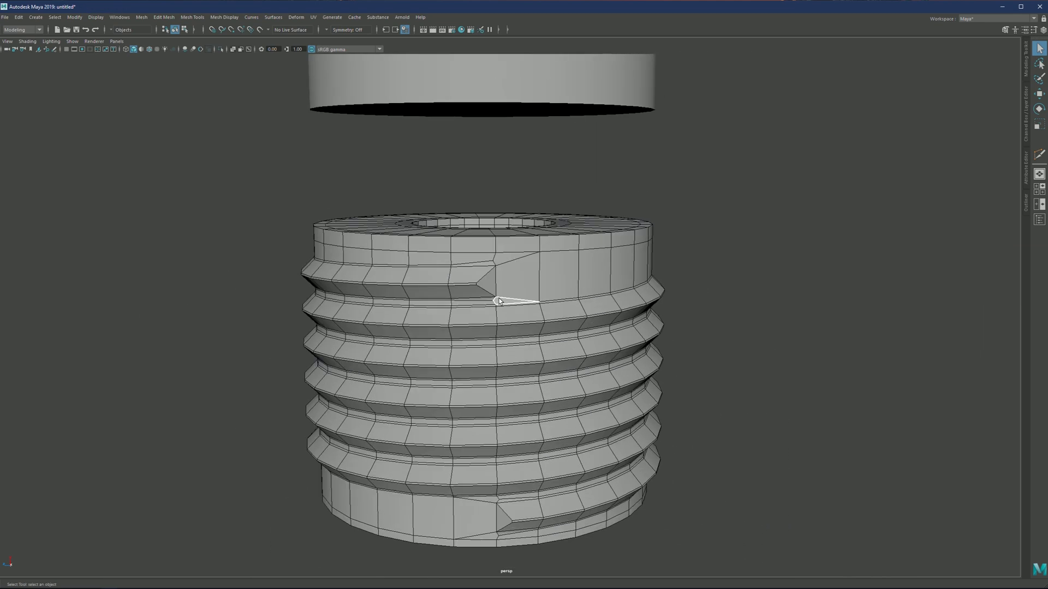
pyautogui.scroll(4, 499, 283)
pyautogui.scroll(-4, 502, 276)
# - Smooth-preview the thread, deselect it in object mode and inspect the finished shape from the side and above
pyautogui.press('3')
pyautogui.keyDown('alt'); pyautogui.moveTo(517, 341); pyautogui.dragTo(509, 240, button='middle'); pyautogui.keyUp('alt')
pyautogui.scroll(1, 510, 219)
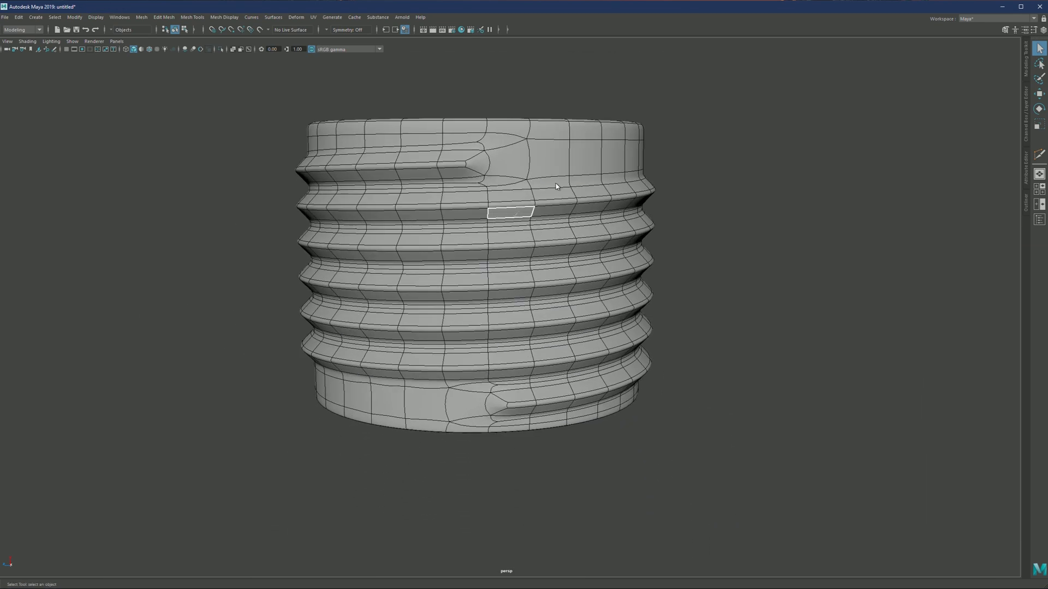
pyautogui.press('F8')
pyautogui.click(688, 240)
pyautogui.keyDown('alt'); pyautogui.moveTo(532, 297); pyautogui.dragTo(532, 254, button='middle'); pyautogui.keyUp('alt')
pyautogui.keyDown('alt'); pyautogui.moveTo(532, 254); pyautogui.dragTo(493, 246); pyautogui.keyUp('alt')
pyautogui.keyDown('alt'); pyautogui.moveTo(493, 136); pyautogui.dragTo(496, 260, button='middle'); pyautogui.keyUp('alt')
pyautogui.keyDown('alt'); pyautogui.moveTo(494, 250); pyautogui.dragTo(526, 282); pyautogui.keyUp('alt')
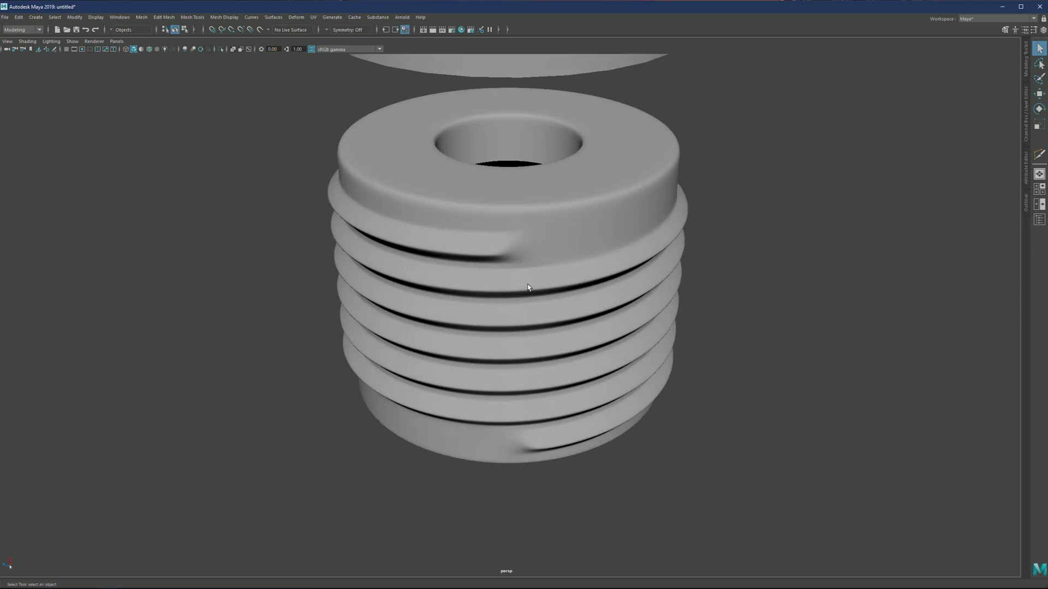
# - Return the finished thread to its unsmoothed mesh and move the crest's short end edge at the upper thread end
pyautogui.click(494, 256)
pyautogui.press('1')
pyautogui.scroll(3, 493, 255)
pyautogui.keyDown('alt'); pyautogui.moveTo(493, 255); pyautogui.dragTo(494, 268, button='middle'); pyautogui.keyUp('alt')
pyautogui.moveTo(494, 262); pyautogui.dragTo(493, 248, button='right')
pyautogui.scroll(3, 494, 245)
pyautogui.keyDown('alt'); pyautogui.moveTo(493, 246); pyautogui.dragTo(526, 310, button='middle'); pyautogui.keyUp('alt')
pyautogui.scroll(4, 526, 310)
pyautogui.keyDown('alt'); pyautogui.moveTo(527, 311); pyautogui.dragTo(509, 331); pyautogui.keyUp('alt')
pyautogui.click(534, 385)
pyautogui.moveTo(535, 386)
pyautogui.keyDown('alt'); pyautogui.mouseDown()
pyautogui.moveTo(539, 402)
pyautogui.moveTo(538, 377)
pyautogui.moveTo(547, 377)
pyautogui.mouseUp(); pyautogui.keyUp('alt')
pyautogui.press('w')
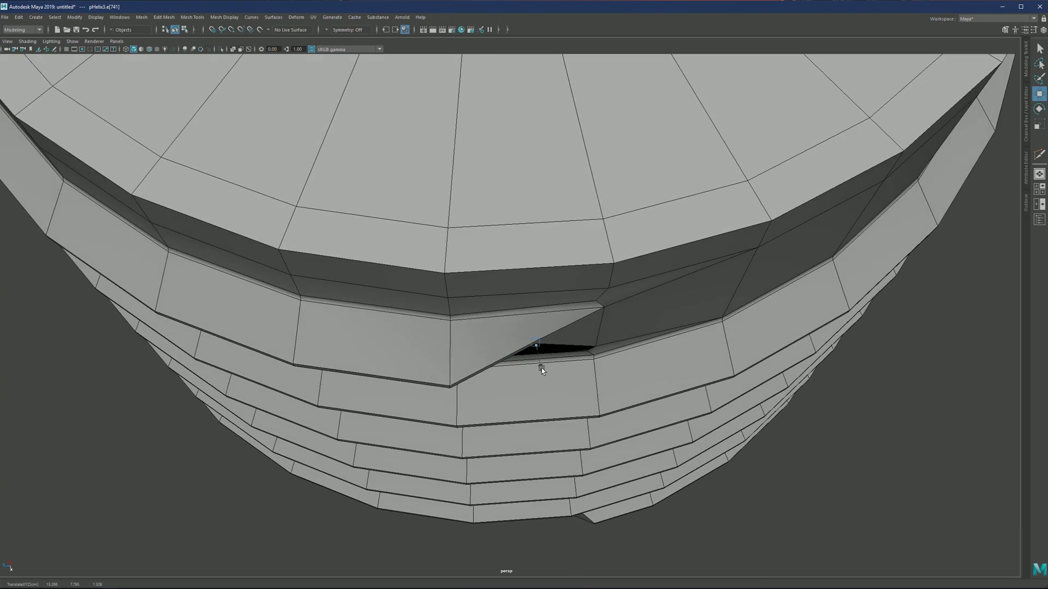
pyautogui.keyDown('alt'); pyautogui.moveTo(463, 350); pyautogui.dragTo(463, 281); pyautogui.keyUp('alt')
# - Apply Edit Edge Flow to the crest edge next to the upper thread end
pyautogui.press('q')
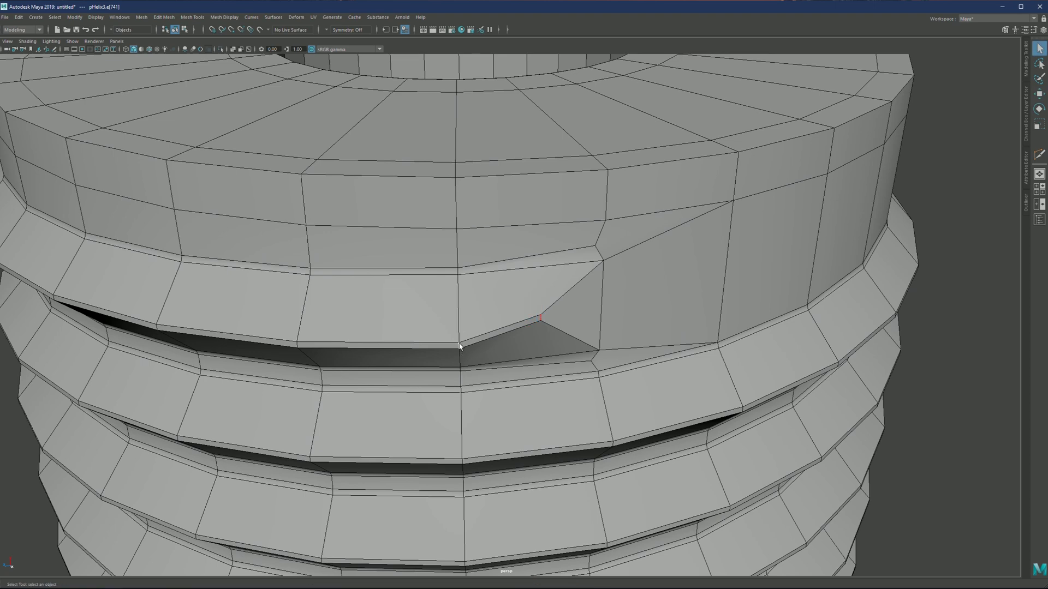
pyautogui.keyDown('shift'); pyautogui.rightClick(475, 295); pyautogui.keyUp('shift')
pyautogui.click(466, 374)
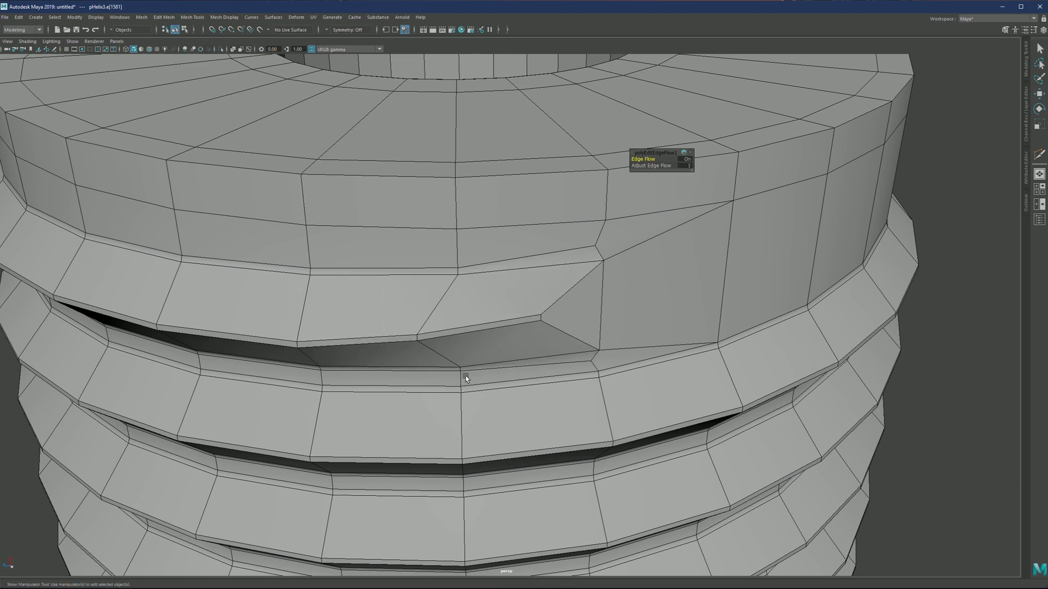
# - Move the crest's short end edge at the lower thread end to reshape its taper
pyautogui.scroll(-8, 465, 369)
pyautogui.scroll(10, 574, 486)
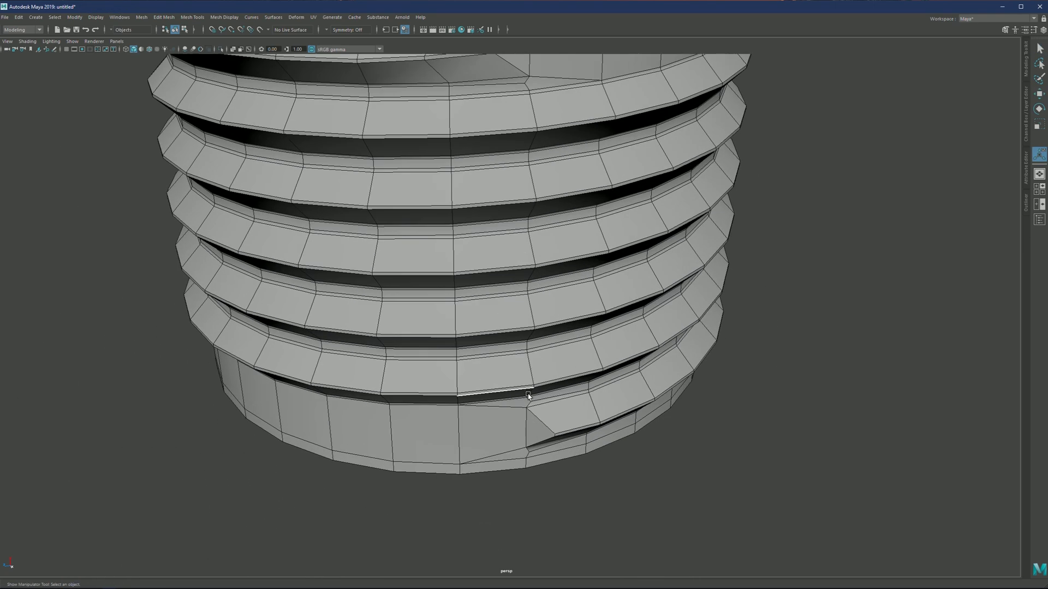
pyautogui.click(548, 335)
pyautogui.scroll(2, 551, 338)
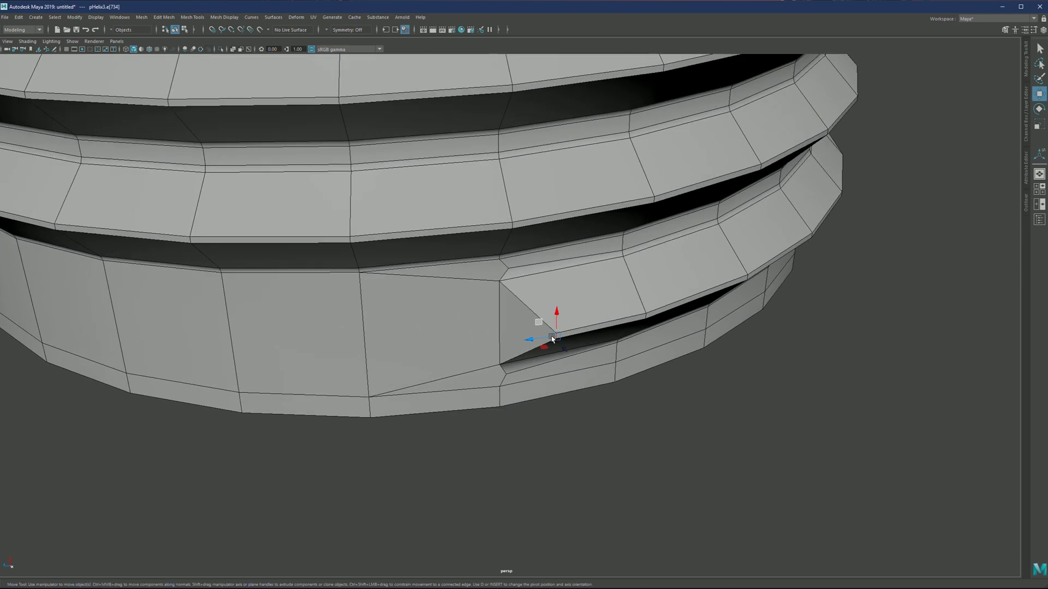
pyautogui.moveTo(562, 348)
pyautogui.keyDown('alt'); pyautogui.mouseDown()
pyautogui.moveTo(529, 345)
pyautogui.moveTo(560, 328)
pyautogui.moveTo(554, 349)
pyautogui.moveTo(560, 339)
pyautogui.mouseUp(); pyautogui.keyUp('alt')
pyautogui.keyDown('alt'); pyautogui.moveTo(638, 333); pyautogui.dragTo(572, 295); pyautogui.keyUp('alt')
# - Apply Edit Edge Flow to the crest edge next to the lower thread end
pyautogui.press('q')
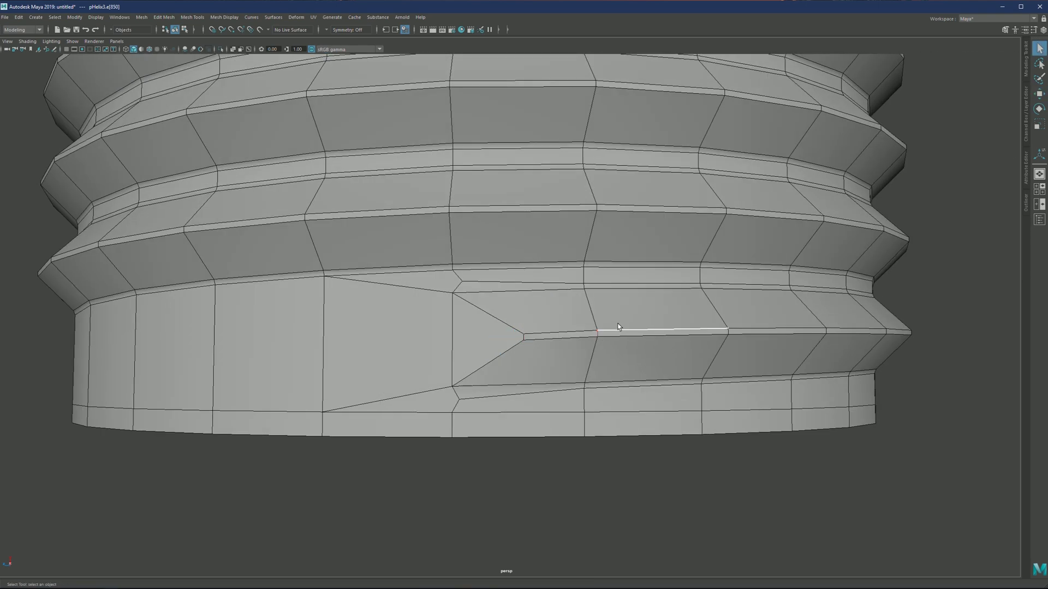
pyautogui.keyDown('shift'); pyautogui.rightClick(617, 310); pyautogui.keyUp('shift')
pyautogui.click(617, 391)
# - Smooth-preview the thread, deselect it in object mode and inspect the reshaped ends from several angles
pyautogui.press('3')
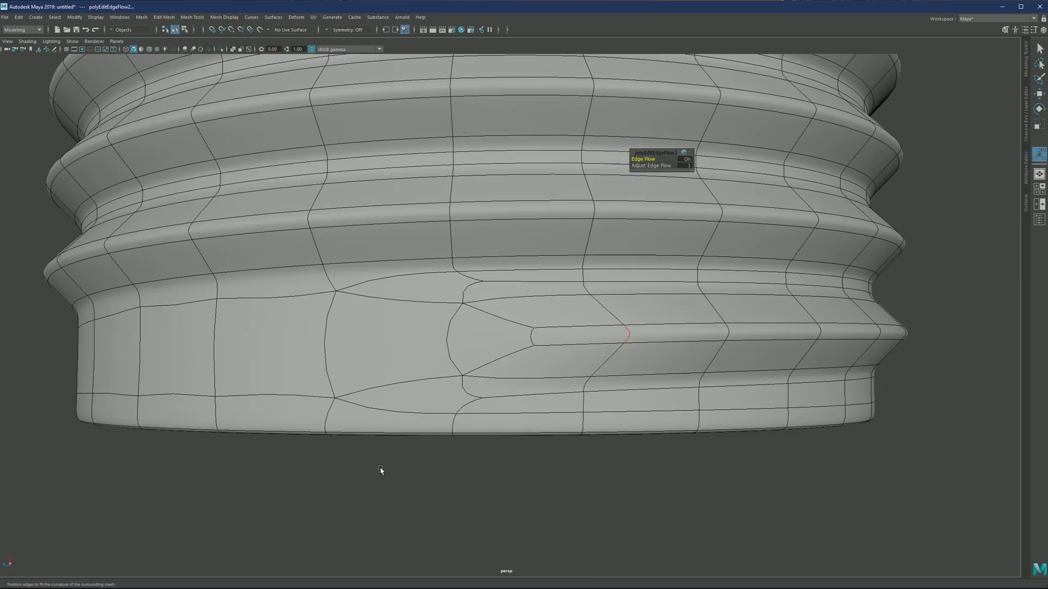
pyautogui.press('q')
pyautogui.click(440, 450)
pyautogui.scroll(-4, 440, 450)
pyautogui.moveTo(473, 420); pyautogui.dragTo(495, 390, button='right')
pyautogui.scroll(-4, 625, 446)
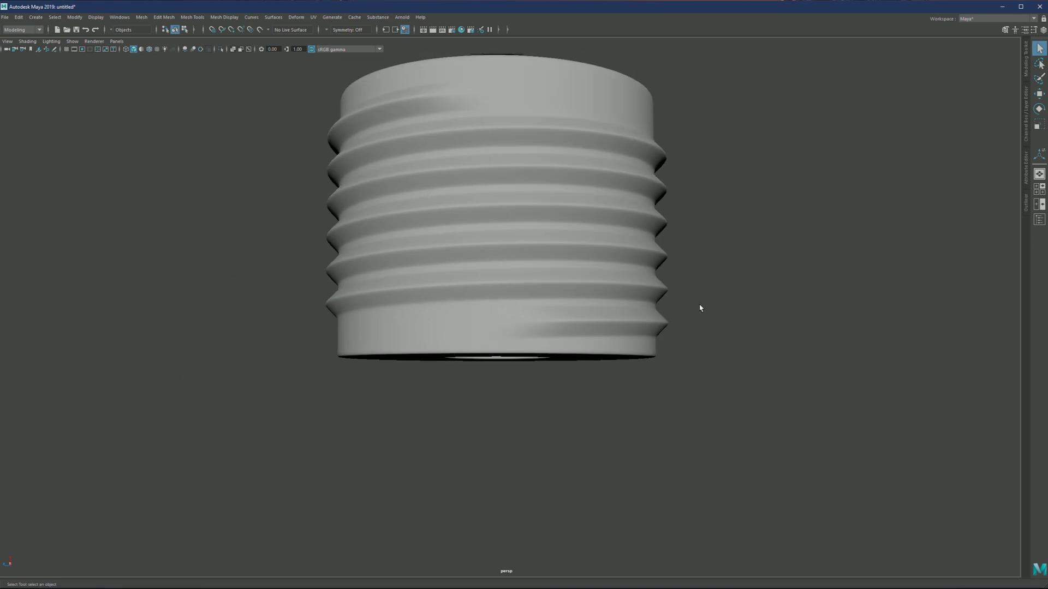
pyautogui.keyDown('alt'); pyautogui.moveTo(461, 185); pyautogui.dragTo(477, 232); pyautogui.keyUp('alt')
pyautogui.scroll(-4, 515, 251)
pyautogui.keyDown('alt'); pyautogui.moveTo(517, 262); pyautogui.dragTo(489, 236, button='middle'); pyautogui.keyUp('alt')
pyautogui.keyDown('alt'); pyautogui.moveTo(490, 237); pyautogui.dragTo(456, 244); pyautogui.keyUp('alt')
pyautogui.keyDown('alt'); pyautogui.moveTo(491, 230); pyautogui.dragTo(475, 289, button='middle'); pyautogui.keyUp('alt')
pyautogui.scroll(4, 476, 289)
# - Compare the thread with and without smooth preview, then review it beside the unprocessed cylinder and helix
pyautogui.click(476, 289)
pyautogui.keyDown('alt'); pyautogui.moveTo(475, 289); pyautogui.dragTo(460, 281); pyautogui.keyUp('alt')
pyautogui.press('1')
pyautogui.press('3')
pyautogui.keyDown('alt'); pyautogui.moveTo(314, 319); pyautogui.dragTo(351, 308); pyautogui.keyUp('alt')
pyautogui.click(382, 178)
pyautogui.scroll(-3, 441, 286)
pyautogui.keyDown('alt'); pyautogui.moveTo(440, 286); pyautogui.dragTo(471, 286, button='middle'); pyautogui.keyUp('alt')
pyautogui.keyDown('alt'); pyautogui.moveTo(471, 287); pyautogui.dragTo(457, 293); pyautogui.keyUp('alt')
pyautogui.scroll(1, 458, 294)
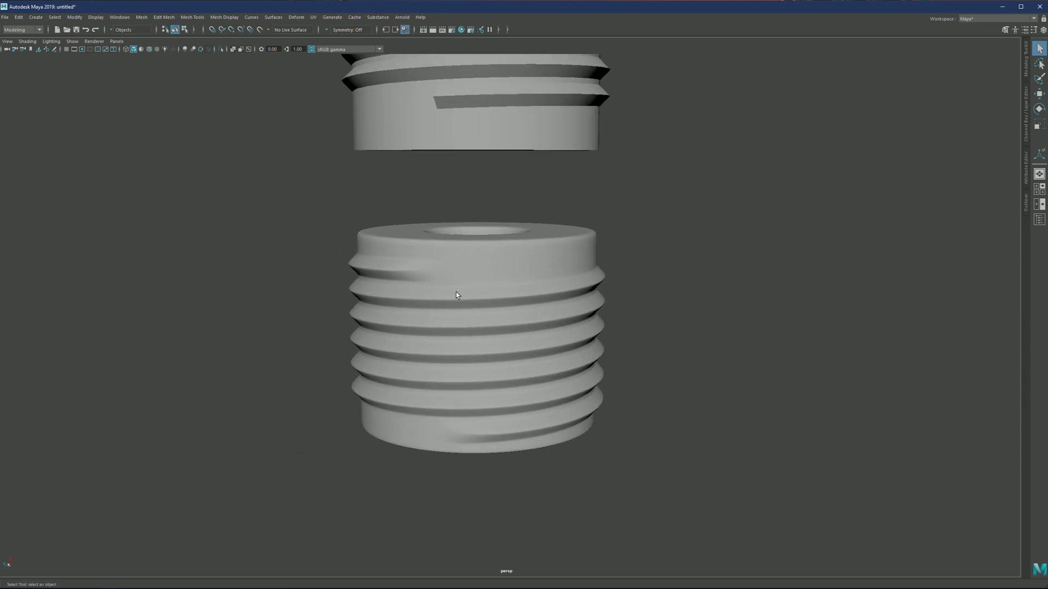
pyautogui.scroll(-2, 463, 277)
pyautogui.keyDown('alt'); pyautogui.moveTo(480, 255); pyautogui.dragTo(494, 339, button='middle'); pyautogui.keyUp('alt')
pyautogui.scroll(2, 486, 327)
pyautogui.scroll(-4, 478, 314)
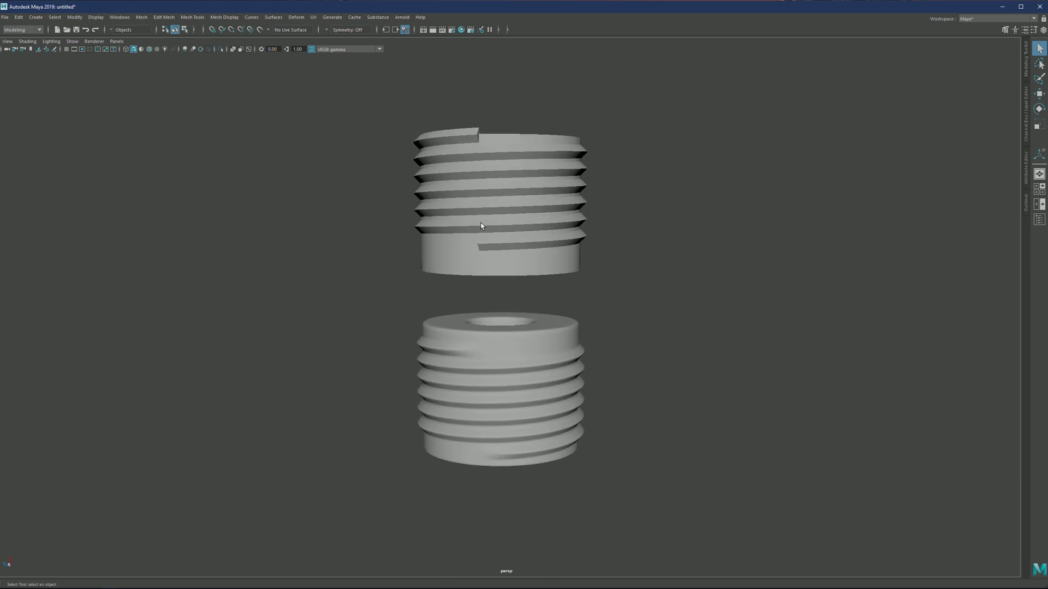
# - Select the finished smoothed thread and hide it, leaving only the unprocessed cylinder and helix
pyautogui.click(472, 249)
pyautogui.scroll(3, 462, 270)
pyautogui.click(557, 355)
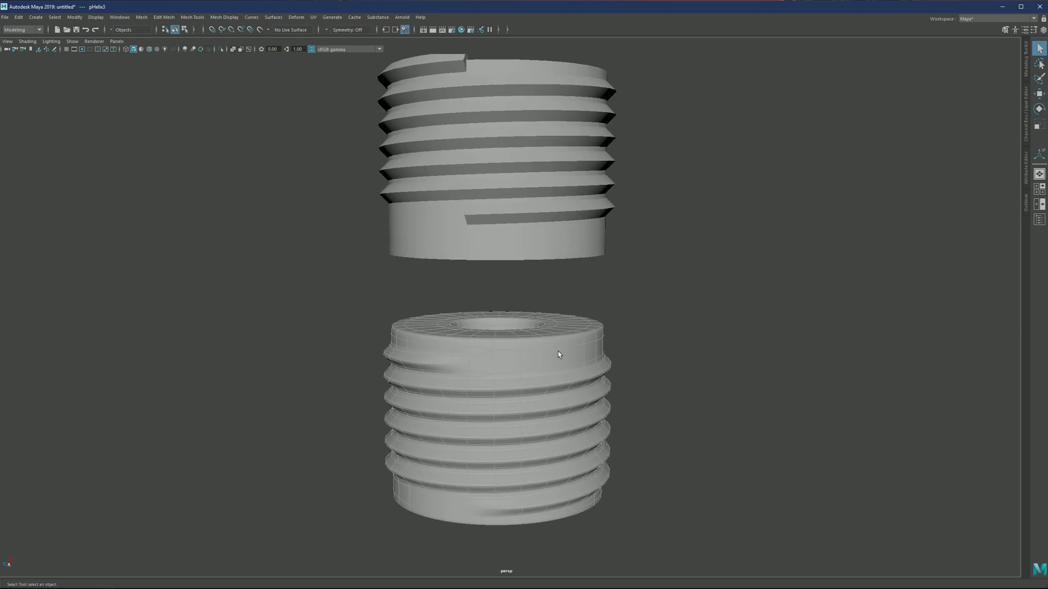
pyautogui.hotkey('ctrl', 'h')
pyautogui.scroll(2, 491, 273)
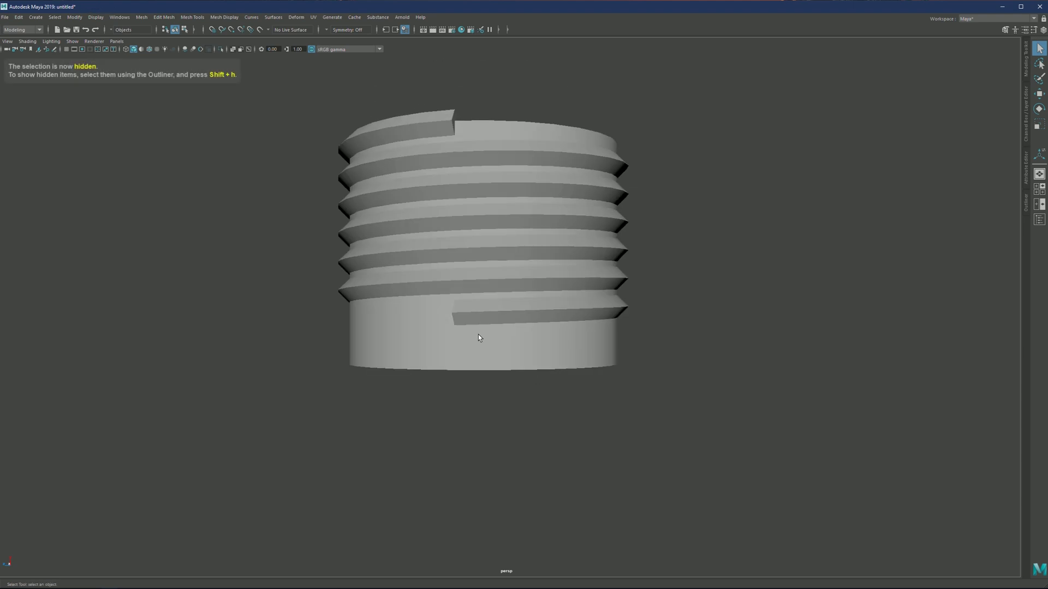
# - Delete the top and bottom cap faces of the remaining cylinder
pyautogui.click(478, 337)
pyautogui.keyDown('alt'); pyautogui.moveTo(478, 338); pyautogui.dragTo(476, 279); pyautogui.keyUp('alt')
pyautogui.moveTo(473, 341); pyautogui.dragTo(475, 377, button='right')
pyautogui.keyDown('alt'); pyautogui.moveTo(484, 287); pyautogui.dragTo(479, 494, button='middle'); pyautogui.keyUp('alt')
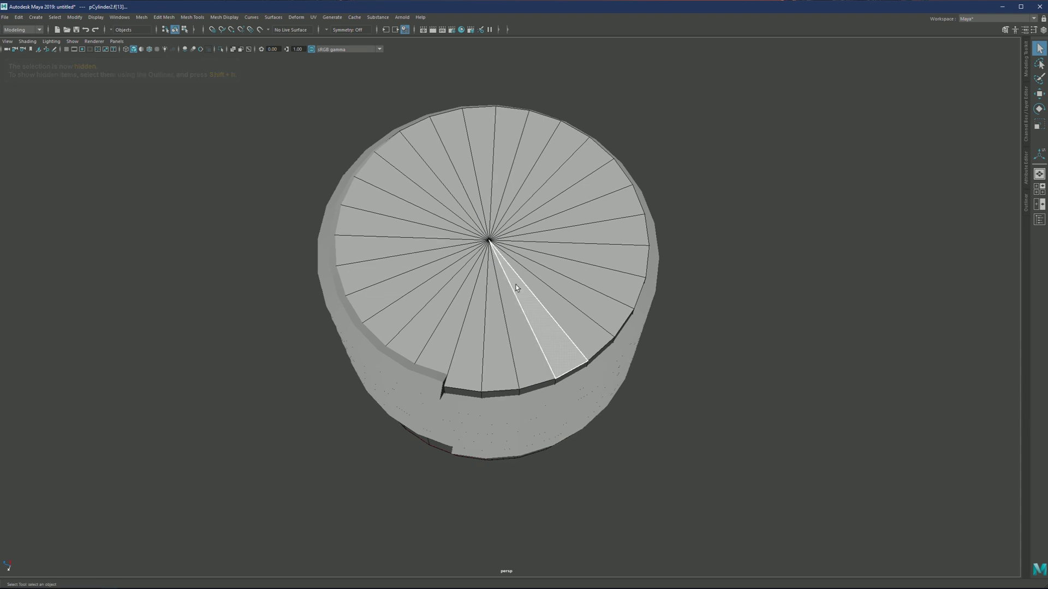
pyautogui.moveTo(502, 213); pyautogui.dragTo(481, 180)
pyautogui.press('Delete')
pyautogui.keyDown('alt'); pyautogui.moveTo(488, 254); pyautogui.dragTo(474, 329); pyautogui.keyUp('alt')
pyautogui.press('Delete')
# - Extrude the open cylinder's faces with outward thickness to form a thick-walled sleeve around the helix
pyautogui.keyDown('alt'); pyautogui.moveTo(473, 330); pyautogui.dragTo(455, 318, button='right'); pyautogui.keyUp('alt')
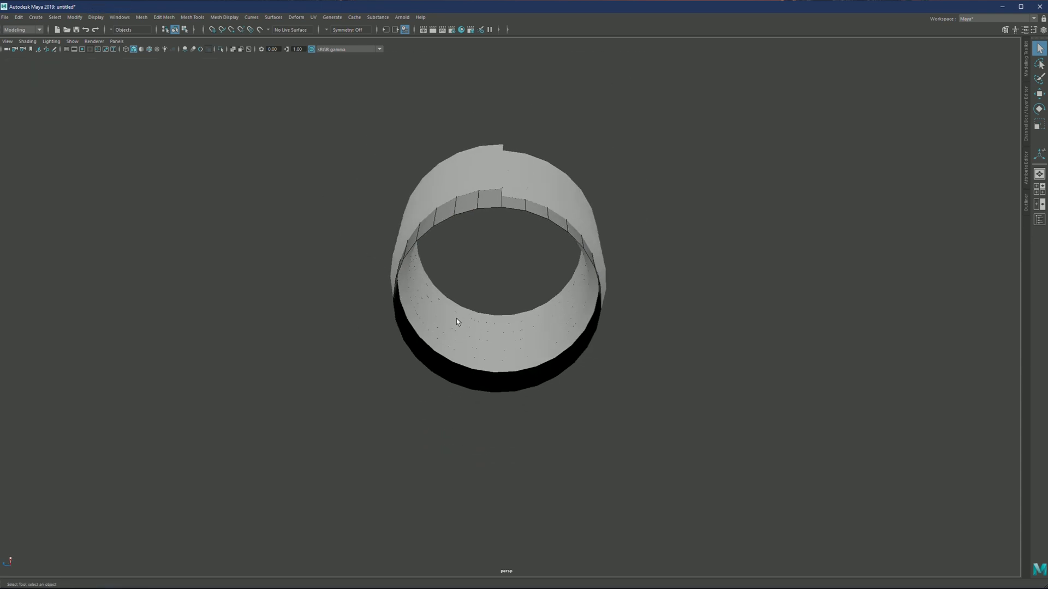
pyautogui.keyDown('alt'); pyautogui.moveTo(455, 319); pyautogui.dragTo(449, 335); pyautogui.keyUp('alt')
pyautogui.moveTo(463, 318); pyautogui.dragTo(505, 263, button='right')
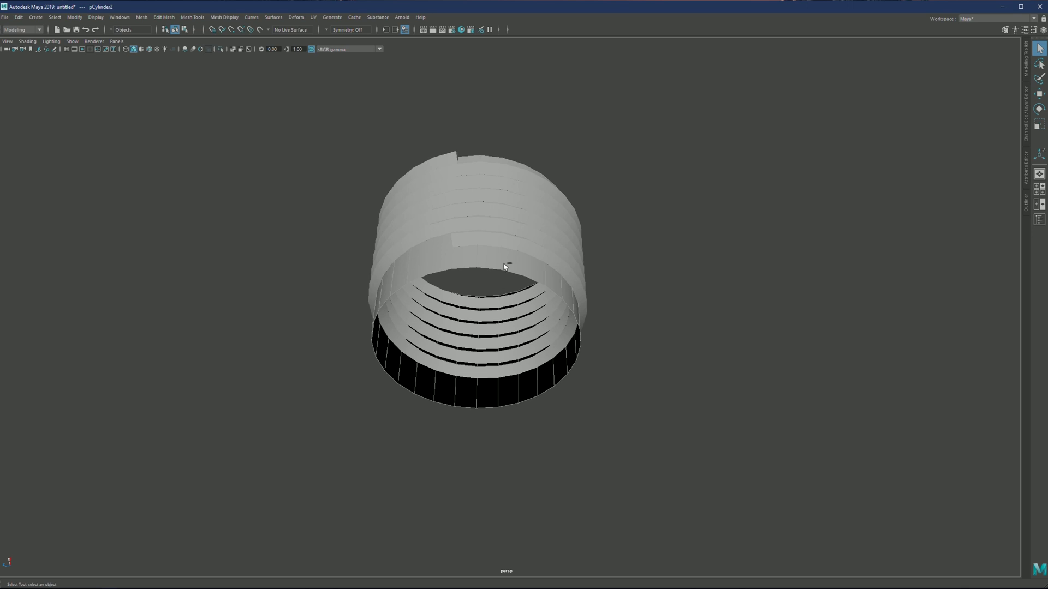
pyautogui.hotkey('ctrl', 'e')
pyautogui.click(642, 159)
pyautogui.moveTo(644, 159); pyautogui.dragTo(942, 147, button='middle')
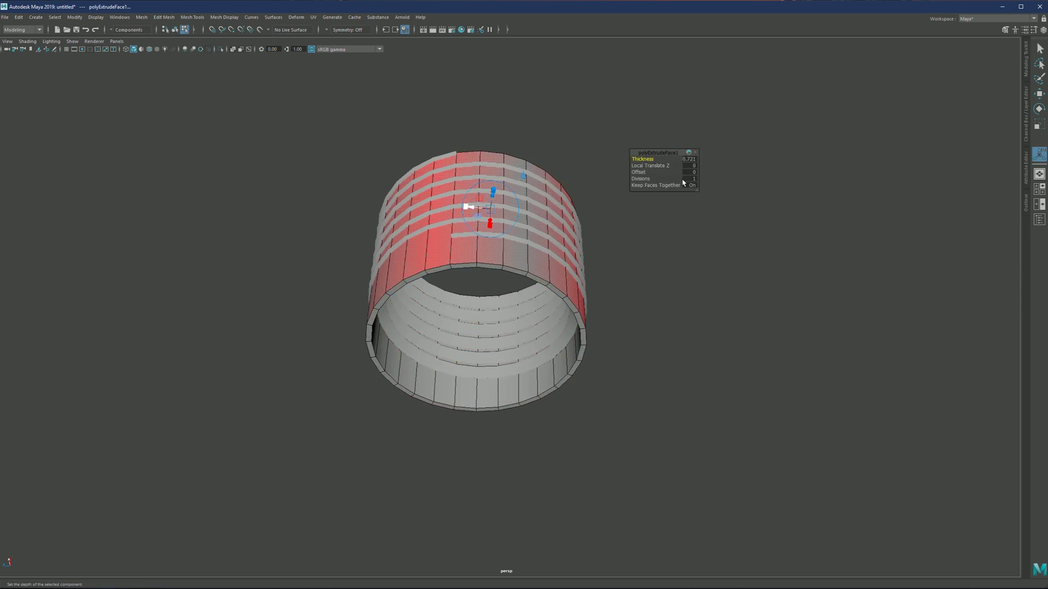
pyautogui.moveTo(653, 157); pyautogui.dragTo(855, 172, button='middle')
pyautogui.moveTo(641, 161); pyautogui.dragTo(947, 169)
# - Return to object mode and unhide the finished thread to compare it with the thick-walled sleeve
pyautogui.press('q')
pyautogui.click(800, 192)
pyautogui.hotkey('ctrl', '1')
pyautogui.hotkey('ctrl', '1')
pyautogui.scroll(-3, 529, 297)
pyautogui.hotkey('ctrl', 'shift', 'h')
pyautogui.scroll(3, 516, 304)
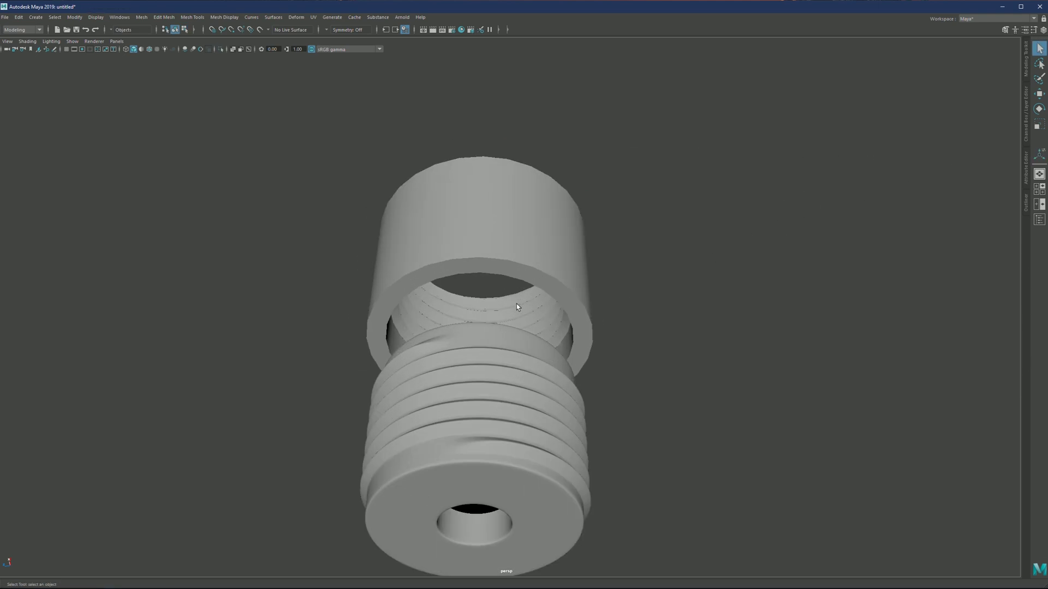
pyautogui.keyDown('alt'); pyautogui.moveTo(516, 303); pyautogui.dragTo(496, 360); pyautogui.keyUp('alt')
pyautogui.keyDown('alt'); pyautogui.moveTo(495, 360); pyautogui.dragTo(475, 264, button='middle'); pyautogui.keyUp('alt')
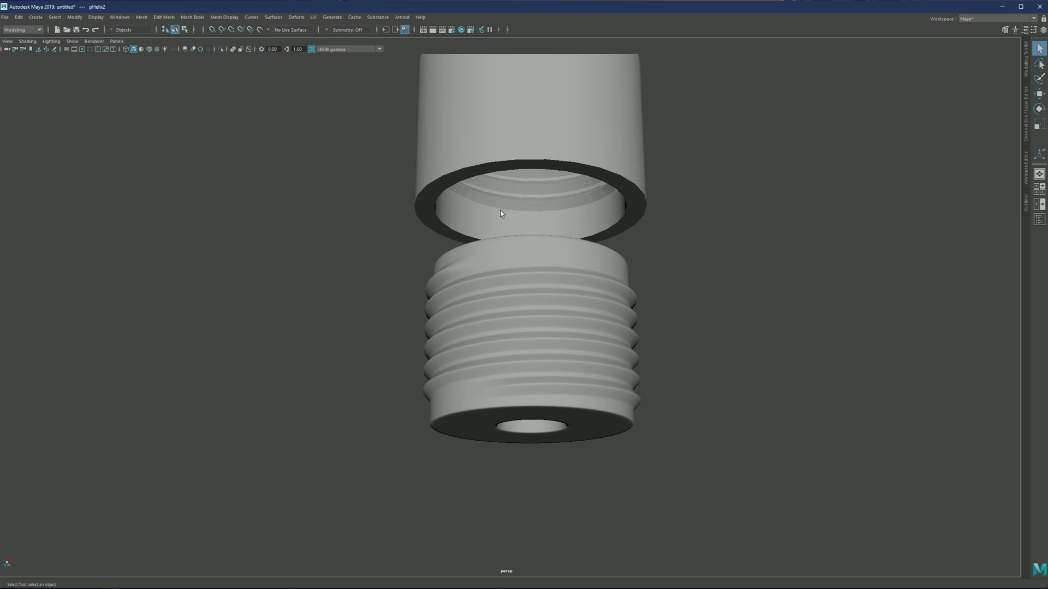
# - Select the sleeve together with its helix and raise them clear of the finished thread
pyautogui.click(480, 215)
pyautogui.press('w')
pyautogui.moveTo(528, 120); pyautogui.dragTo(533, 165)
pyautogui.press('w')
pyautogui.keyDown('alt'); pyautogui.moveTo(532, 164); pyautogui.dragTo(484, 298, button='middle'); pyautogui.keyUp('alt')
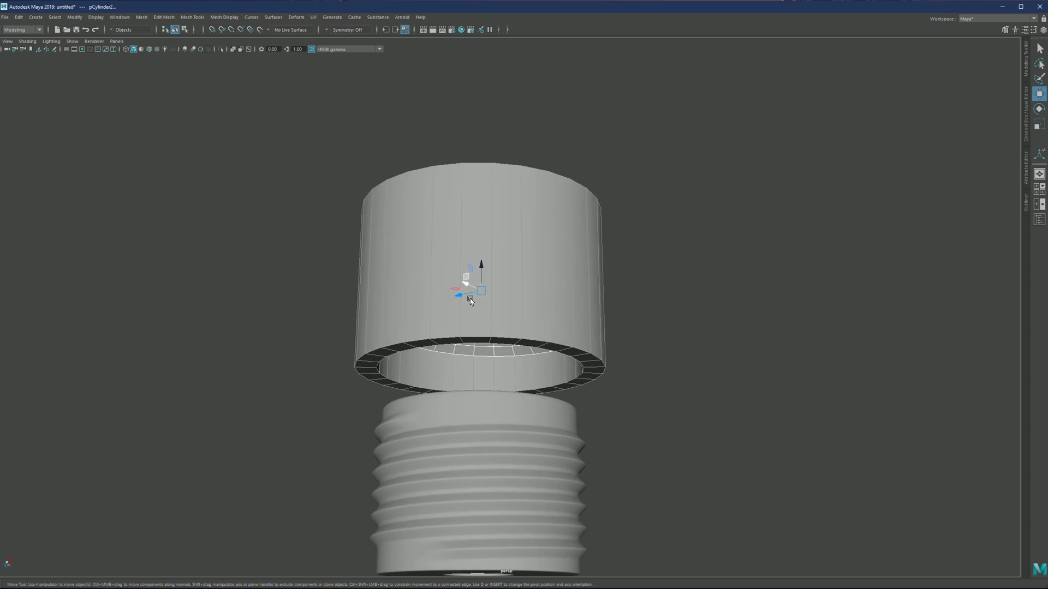
pyautogui.moveTo(483, 270); pyautogui.dragTo(483, 233)
# - Isolate the sleeve and helix, then adjust the helix's height near the sleeve's lower opening
pyautogui.scroll(-2, 494, 301)
pyautogui.hotkey('ctrl', '1')
pyautogui.scroll(3, 477, 315)
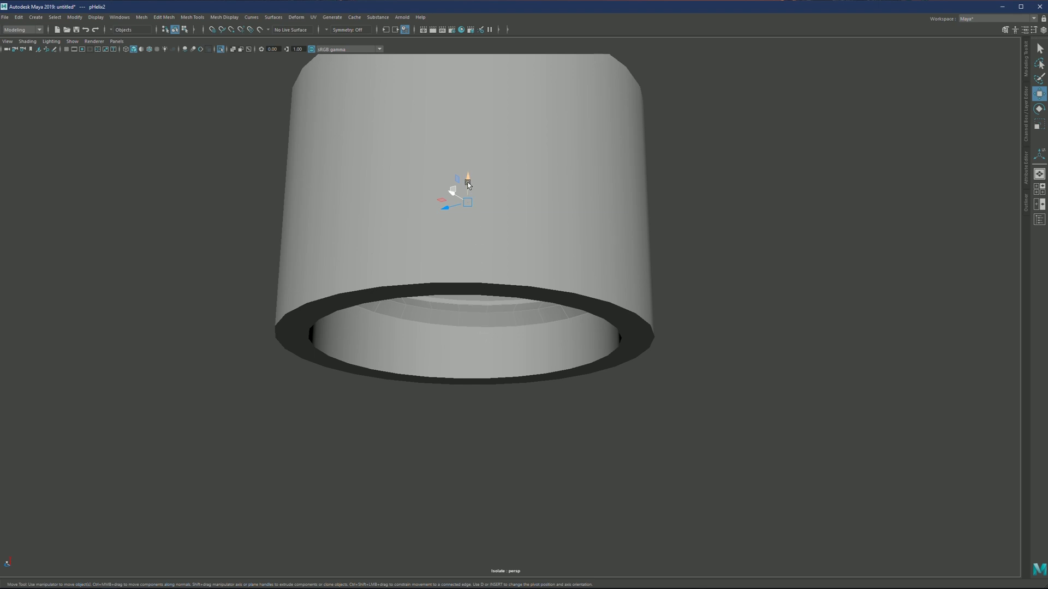
pyautogui.keyDown('alt'); pyautogui.moveTo(468, 186); pyautogui.dragTo(459, 325); pyautogui.keyUp('alt')
pyautogui.press('q')
pyautogui.click(442, 366)
pyautogui.keyDown('alt'); pyautogui.moveTo(442, 366); pyautogui.dragTo(531, 349); pyautogui.keyUp('alt')
pyautogui.keyDown('alt'); pyautogui.moveTo(530, 349); pyautogui.dragTo(492, 312, button='middle'); pyautogui.keyUp('alt')
pyautogui.click(497, 327)
pyautogui.moveTo(492, 146); pyautogui.dragTo(494, 135)
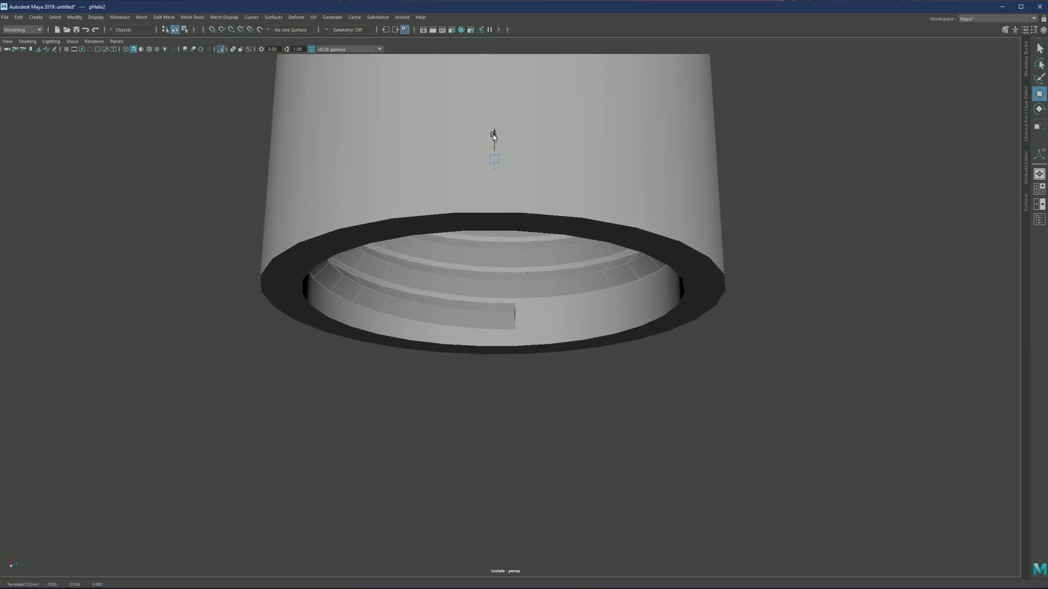
# - Insert an edge loop around the sleeve's inner wall just below the helix's lower end
pyautogui.scroll(3, 497, 296)
pyautogui.keyDown('alt'); pyautogui.moveTo(499, 345); pyautogui.dragTo(472, 306, button='middle'); pyautogui.keyUp('alt')
pyautogui.click(461, 320)
pyautogui.scroll(2, 450, 328)
pyautogui.press('g')
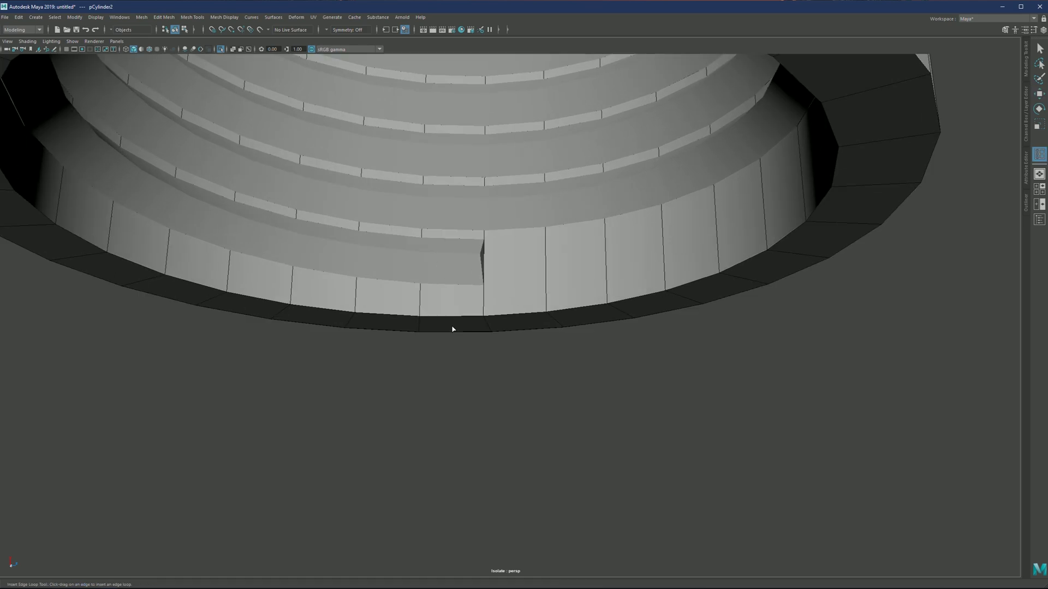
pyautogui.click(485, 293)
pyautogui.press('q')
pyautogui.click(480, 317)
pyautogui.scroll(-3, 485, 325)
pyautogui.scroll(3, 481, 322)
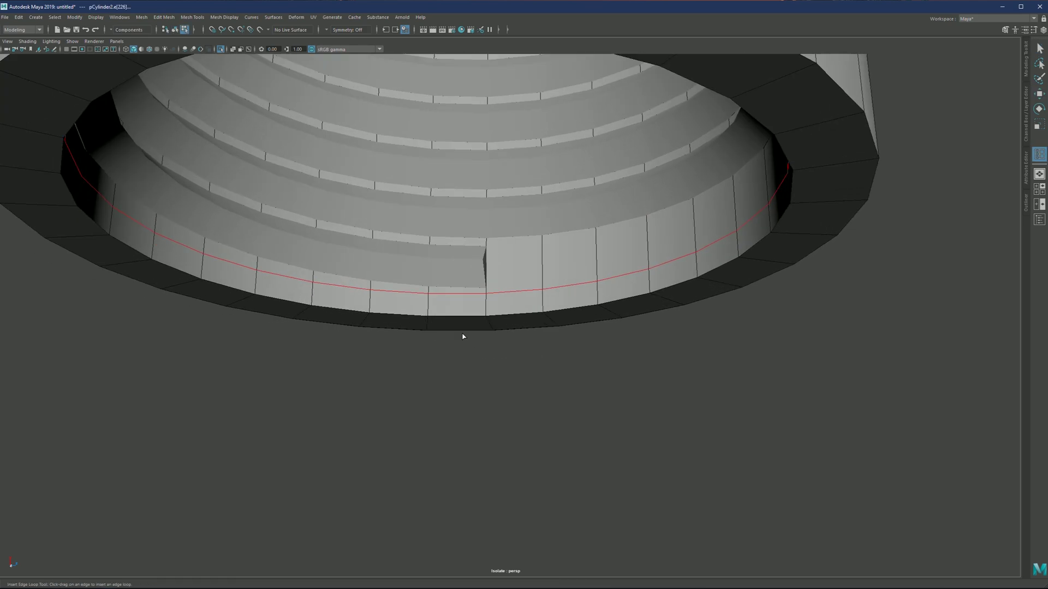
# - Insert supporting edge loops around the sleeve's lower rim
pyautogui.keyDown('alt'); pyautogui.moveTo(463, 334); pyautogui.dragTo(480, 278); pyautogui.keyUp('alt')
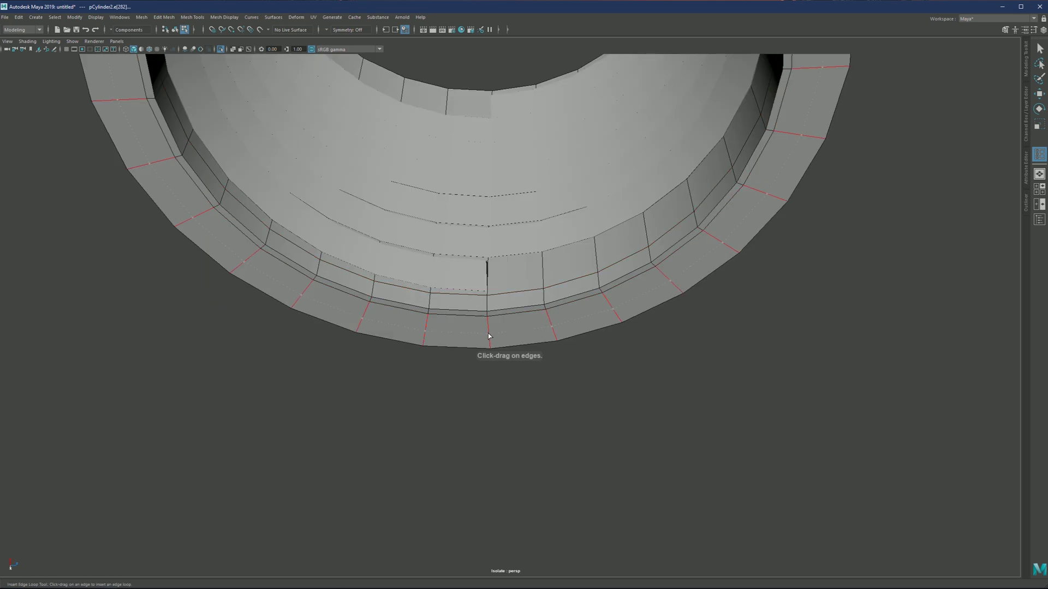
pyautogui.click(488, 337)
pyautogui.keyDown('alt'); pyautogui.moveTo(489, 337); pyautogui.dragTo(495, 323); pyautogui.keyUp('alt')
pyautogui.click(499, 435)
pyautogui.keyDown('alt'); pyautogui.moveTo(495, 433); pyautogui.dragTo(481, 299); pyautogui.keyUp('alt')
pyautogui.press('q')
# - Show wireframe on shaded and examine the helix's lower end against the inner wall's edge loop
pyautogui.hotkey('alt', '5')
pyautogui.press('F8')
pyautogui.click(482, 308)
pyautogui.scroll(4, 482, 312)
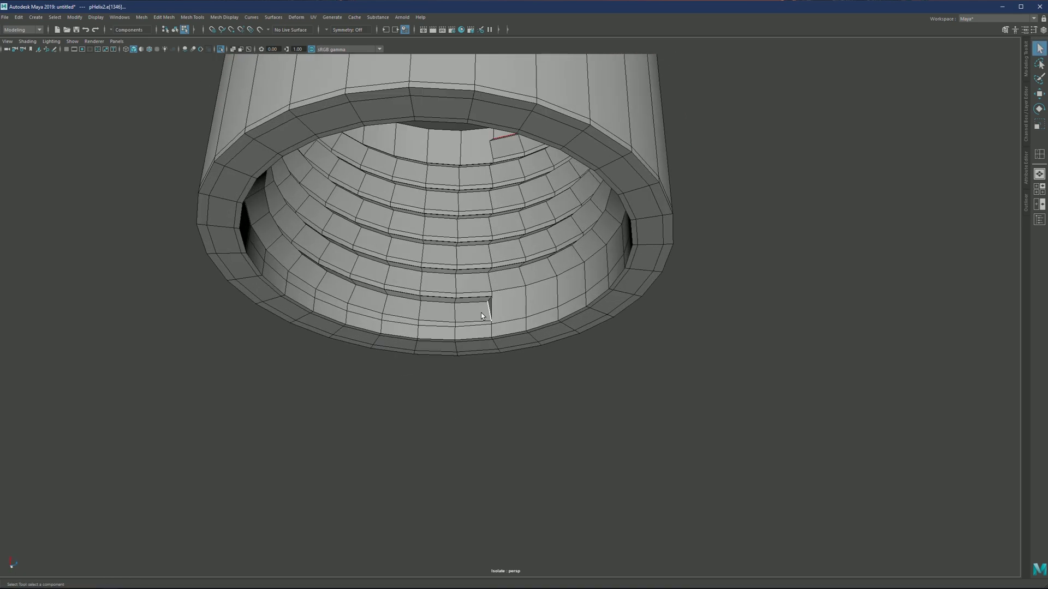
pyautogui.press('w')
pyautogui.keyDown('alt'); pyautogui.moveTo(483, 313); pyautogui.dragTo(288, 327, button='middle'); pyautogui.keyUp('alt')
pyautogui.keyDown('alt'); pyautogui.moveTo(287, 327); pyautogui.dragTo(335, 315); pyautogui.keyUp('alt')
pyautogui.keyDown('alt'); pyautogui.moveTo(320, 301); pyautogui.dragTo(404, 268, button='middle'); pyautogui.keyUp('alt')
pyautogui.scroll(2, 404, 267)
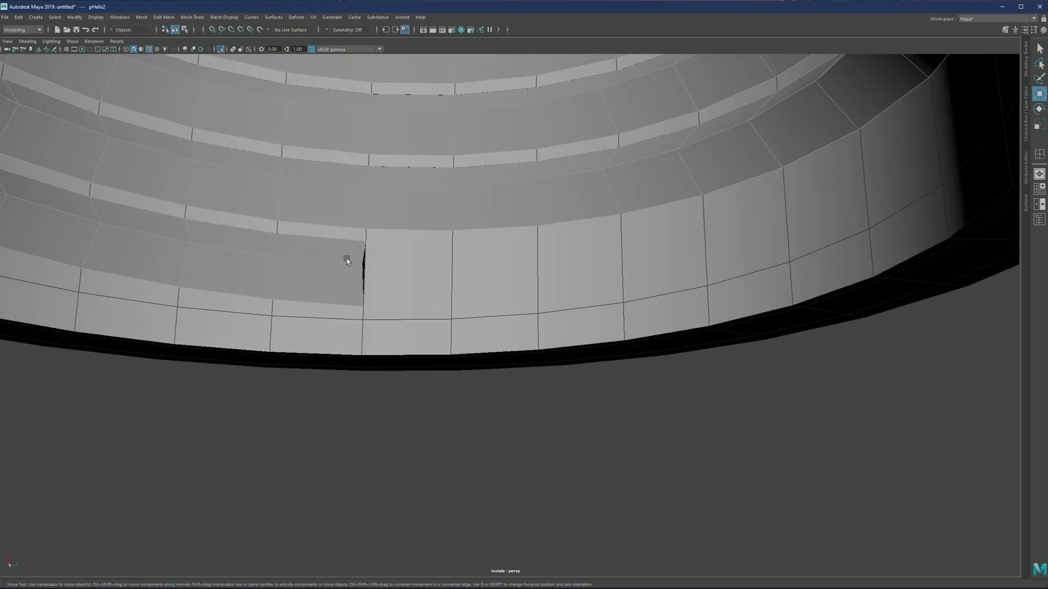
pyautogui.scroll(-1, 390, 314)
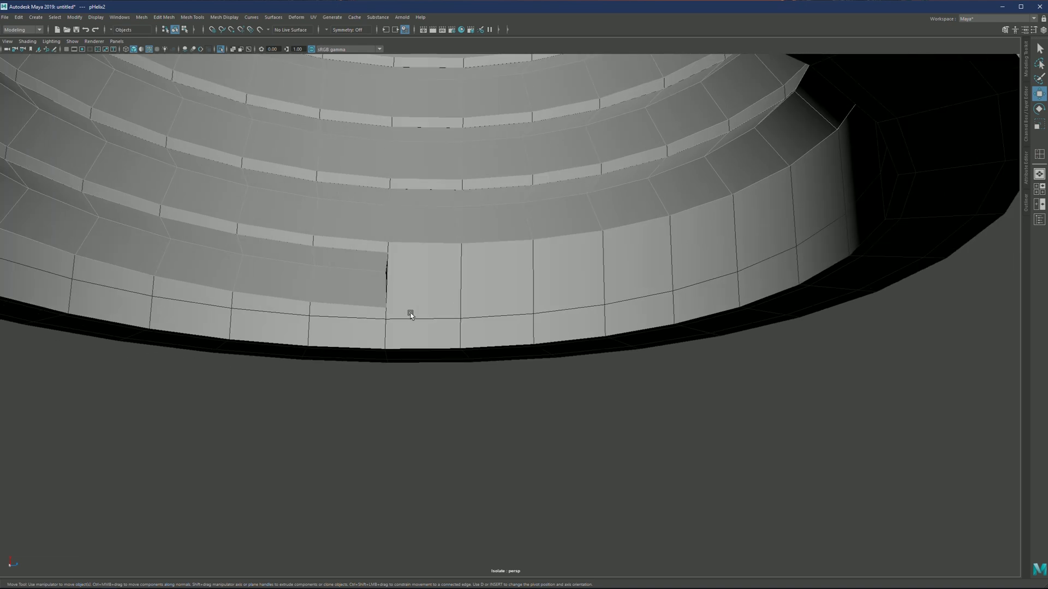
# - Delete the inner wall's edge loop just below the helix's lower end
pyautogui.scroll(2, 390, 311)
pyautogui.moveTo(388, 291); pyautogui.dragTo(388, 267, button='right')
pyautogui.press('q')
pyautogui.click(391, 318)
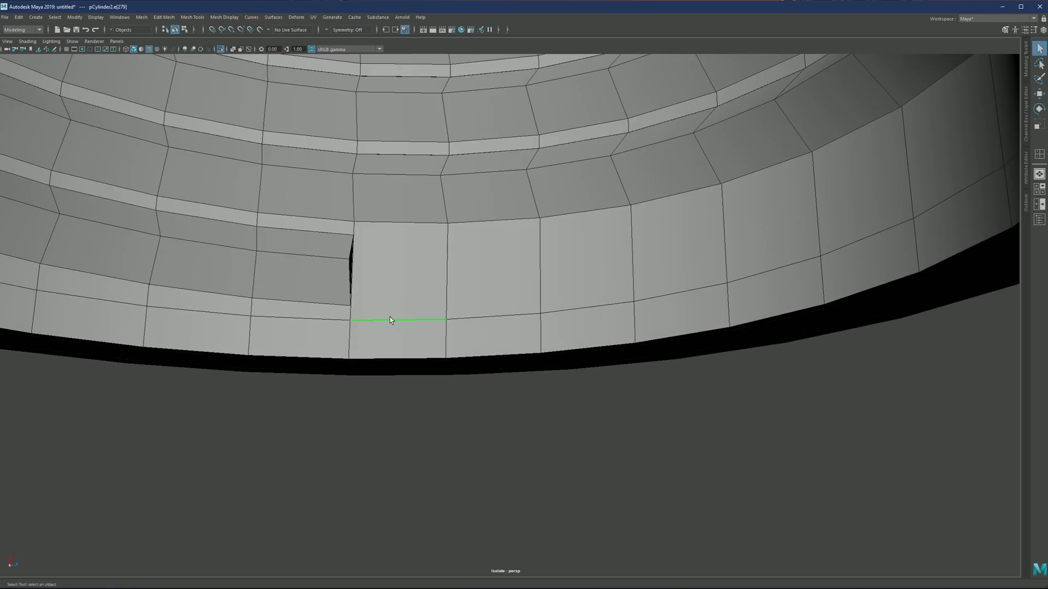
pyautogui.doubleClick(391, 318)
pyautogui.hotkey('ctrl', 'Delete')
# - Try to cut an edge loop with Multi-Cut around the inner wall just below the helix's lower end
pyautogui.scroll(2, 387, 317)
pyautogui.keyDown('alt'); pyautogui.moveTo(374, 303); pyautogui.dragTo(405, 300, button='middle'); pyautogui.keyUp('alt')
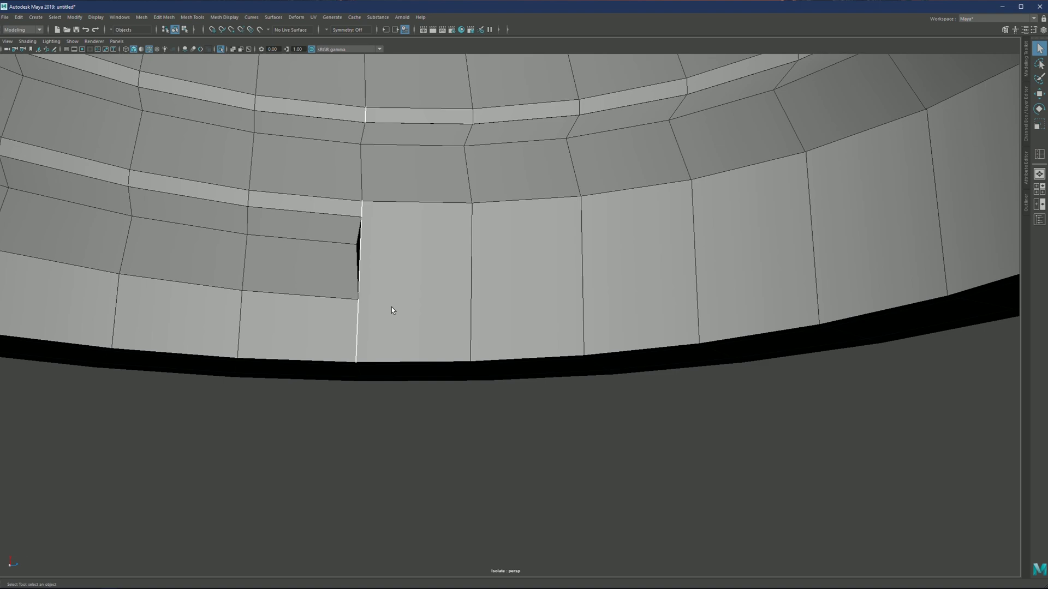
pyautogui.keyDown('alt'); pyautogui.moveTo(364, 322); pyautogui.dragTo(344, 319); pyautogui.keyUp('alt')
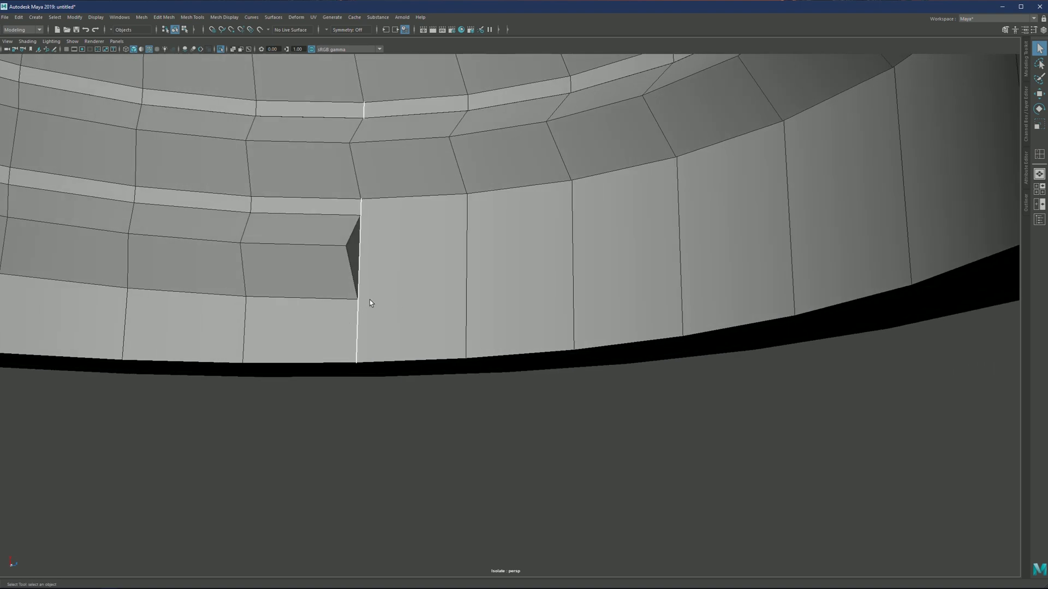
pyautogui.hotkey('ctrl', 'shift', 'x')
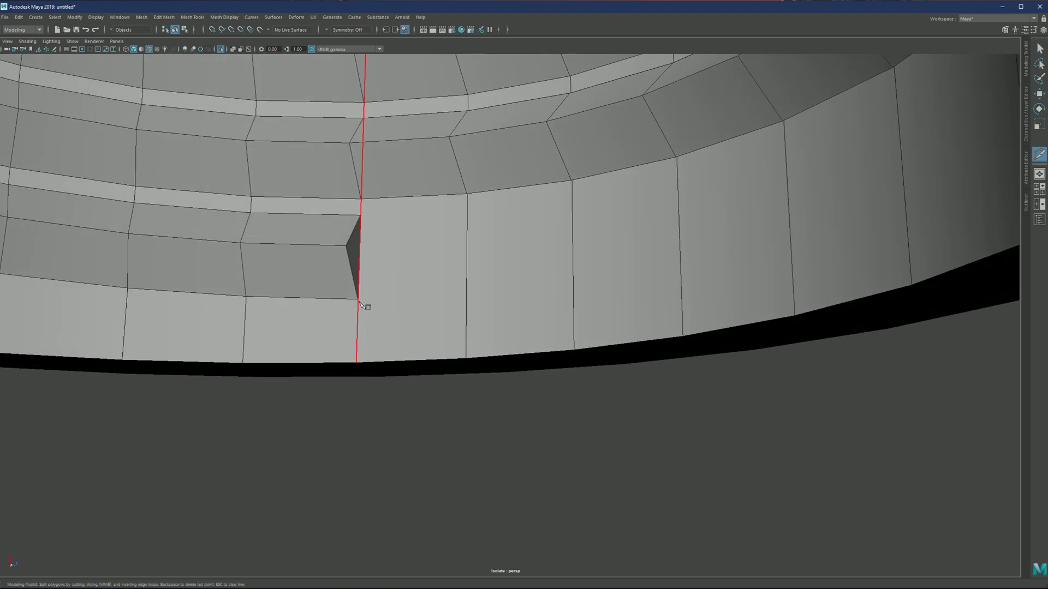
pyautogui.keyDown('alt'); pyautogui.moveTo(467, 361); pyautogui.dragTo(472, 364); pyautogui.keyUp('alt')
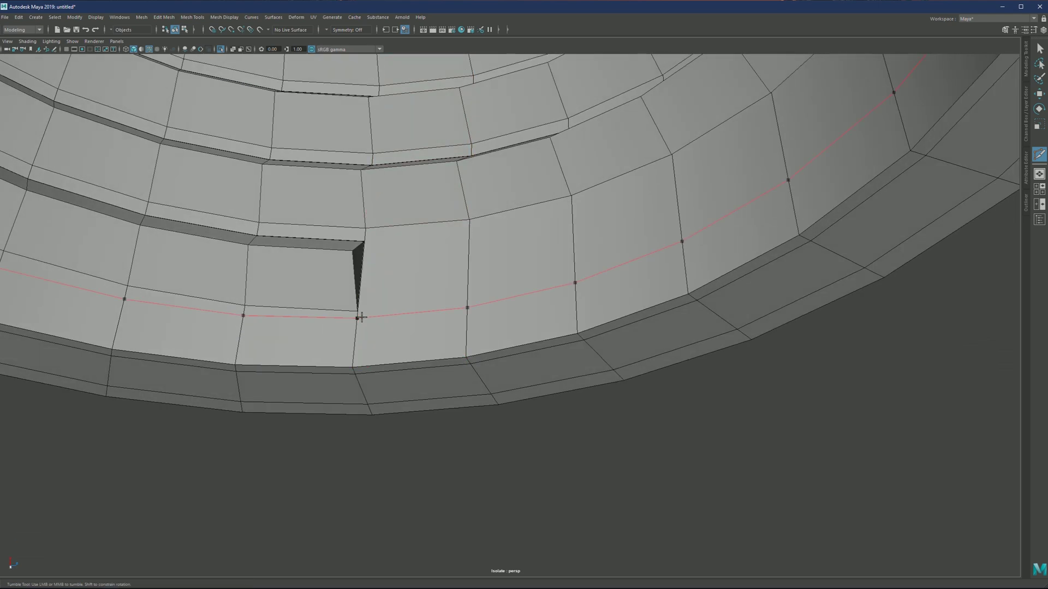
pyautogui.keyDown('alt'); pyautogui.moveTo(377, 316); pyautogui.dragTo(387, 314); pyautogui.keyUp('alt')
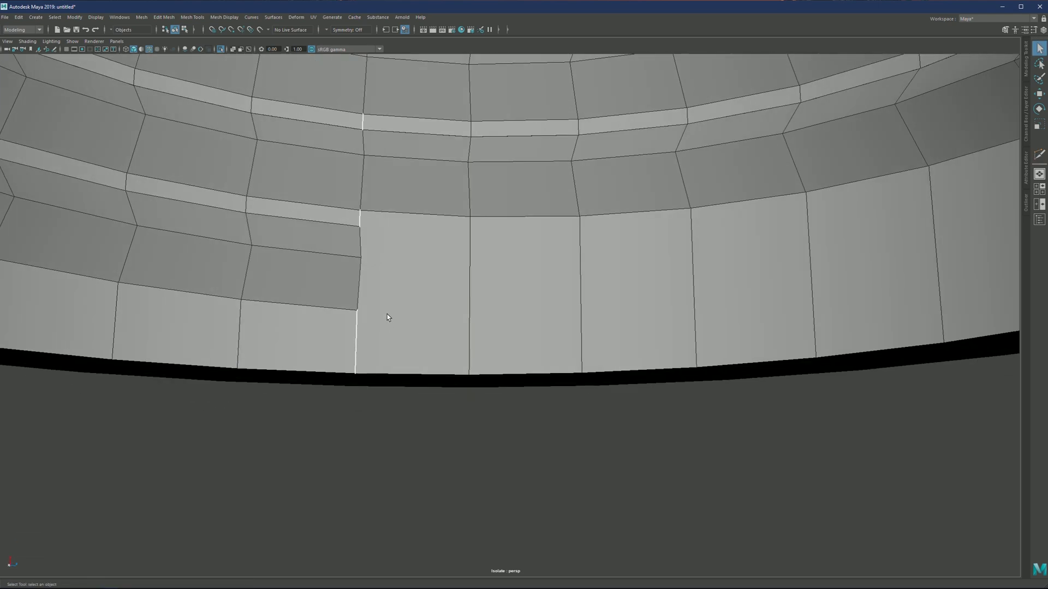
pyautogui.click(470, 339)
# - Insert an edge loop around the sleeve's inner wall between the helix's upper end and the upper rim
pyautogui.keyDown('alt'); pyautogui.moveTo(401, 320); pyautogui.dragTo(307, 247); pyautogui.keyUp('alt')
pyautogui.keyDown('alt'); pyautogui.moveTo(307, 247); pyautogui.dragTo(584, 350, button='middle'); pyautogui.keyUp('alt')
pyautogui.keyDown('alt'); pyautogui.moveTo(583, 350); pyautogui.dragTo(633, 365, button='right'); pyautogui.keyUp('alt')
pyautogui.keyDown('alt'); pyautogui.moveTo(524, 382); pyautogui.dragTo(469, 343); pyautogui.keyUp('alt')
pyautogui.keyDown('alt'); pyautogui.moveTo(425, 344); pyautogui.dragTo(475, 352, button='right'); pyautogui.keyUp('alt')
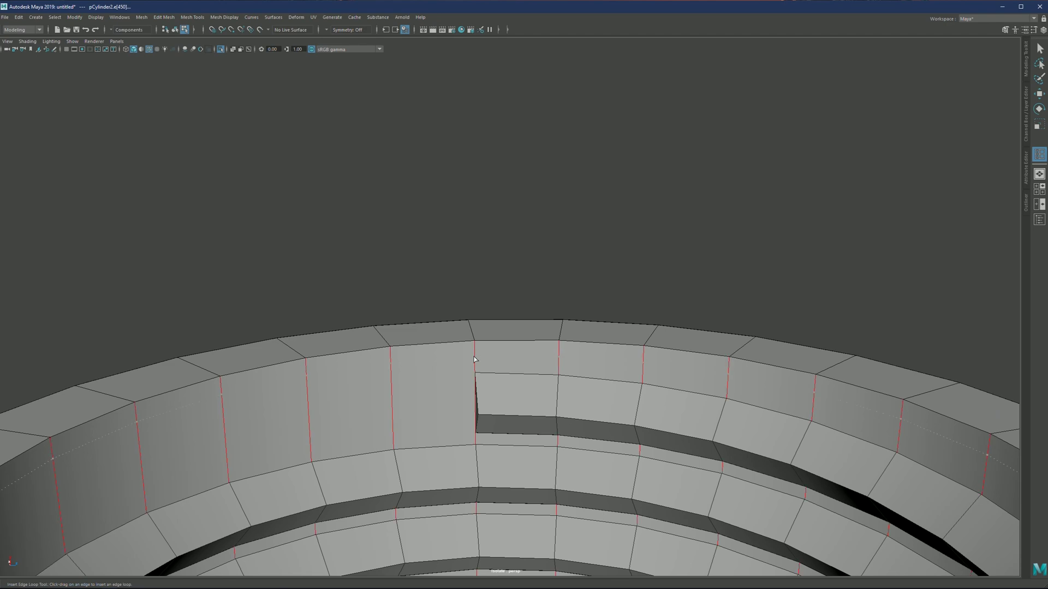
pyautogui.moveTo(474, 356); pyautogui.dragTo(425, 257)
pyautogui.click(476, 353)
# - Smooth-preview the sleeve and inspect it from outside in object mode
pyautogui.scroll(-3, 418, 330)
pyautogui.scroll(-3, 451, 365)
pyautogui.keyDown('alt'); pyautogui.moveTo(451, 365); pyautogui.dragTo(407, 347); pyautogui.keyUp('alt')
pyautogui.scroll(3, 378, 329)
pyautogui.press('3')
pyautogui.moveTo(379, 330); pyautogui.dragTo(503, 211, button='right')
pyautogui.keyDown('alt'); pyautogui.moveTo(504, 214); pyautogui.dragTo(487, 264); pyautogui.keyUp('alt')
pyautogui.click(503, 300)
pyautogui.scroll(3, 518, 313)
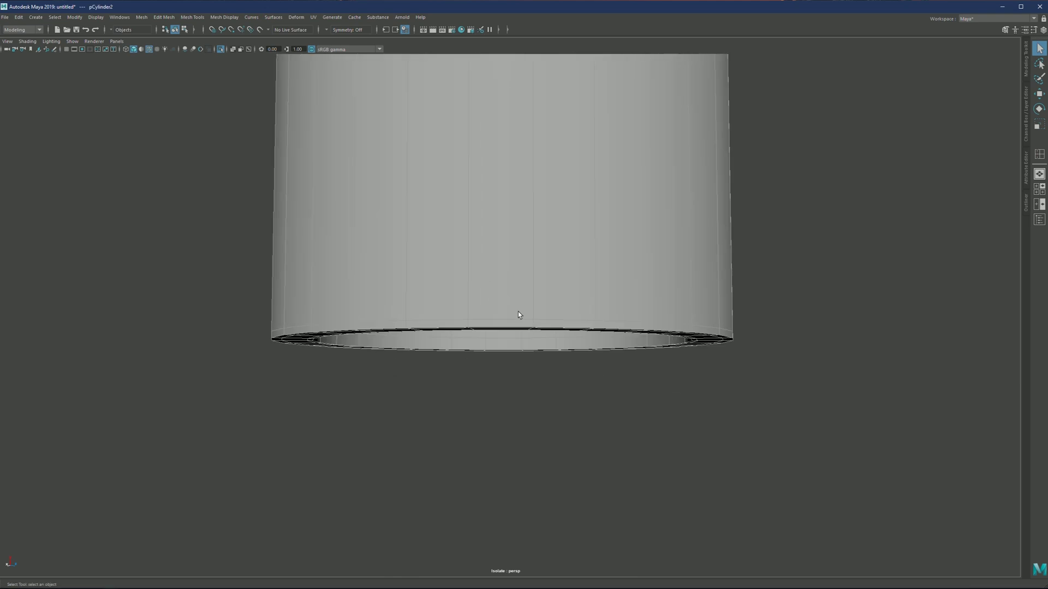
# - Select the helix inside the unsmoothed sleeve and activate the Scale tool
pyautogui.keyDown('alt'); pyautogui.moveTo(518, 313); pyautogui.dragTo(527, 276, button='middle'); pyautogui.keyUp('alt')
pyautogui.click(503, 365)
pyautogui.scroll(1, 502, 363)
pyautogui.keyDown('alt'); pyautogui.moveTo(462, 316); pyautogui.dragTo(445, 292); pyautogui.keyUp('alt')
pyautogui.keyDown('alt'); pyautogui.moveTo(443, 301); pyautogui.dragTo(508, 300, button='middle'); pyautogui.keyUp('alt')
pyautogui.scroll(4, 508, 299)
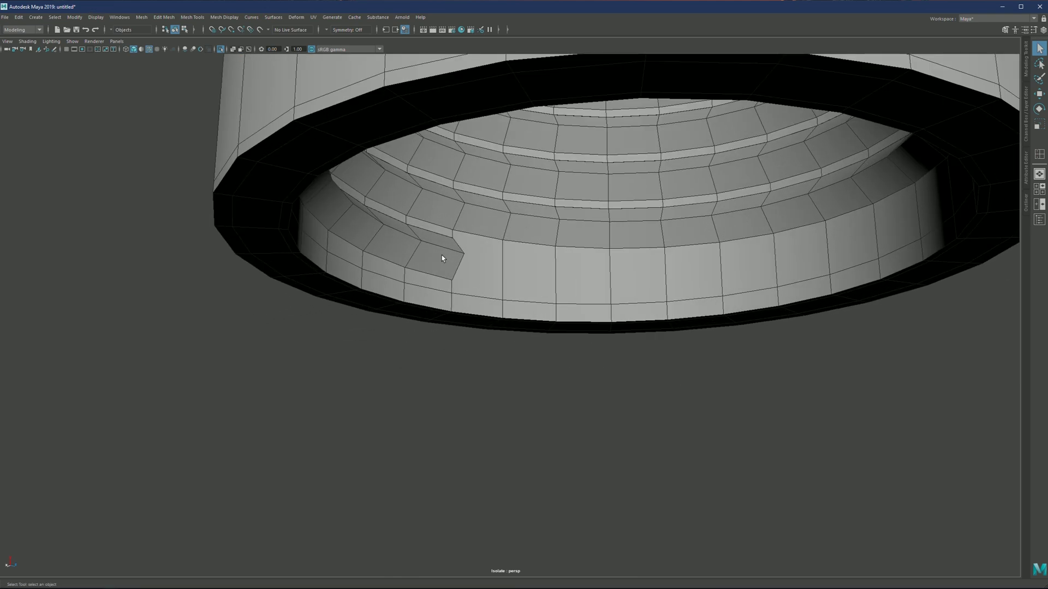
pyautogui.click(440, 255)
pyautogui.moveTo(465, 269)
pyautogui.keyDown('alt'); pyautogui.mouseDown()
pyautogui.moveTo(441, 252)
pyautogui.moveTo(468, 250)
pyautogui.mouseUp(); pyautogui.keyUp('alt')
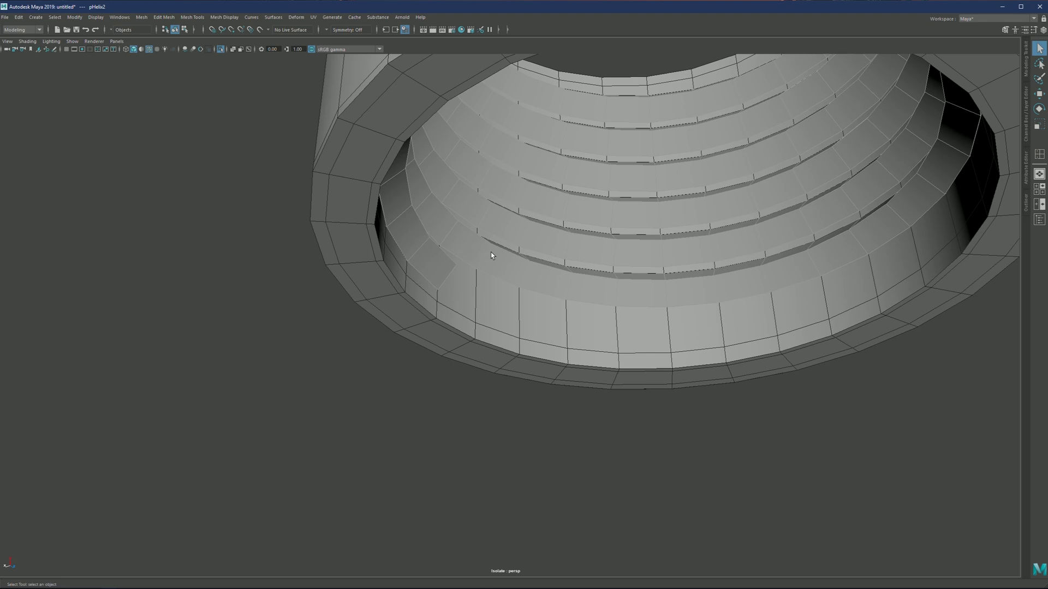
pyautogui.press('r')
pyautogui.keyDown('alt'); pyautogui.moveTo(685, 70); pyautogui.dragTo(669, 95, button='middle'); pyautogui.keyUp('alt')
pyautogui.keyDown('alt'); pyautogui.moveTo(649, 83); pyautogui.dragTo(643, 80); pyautogui.keyUp('alt')
pyautogui.scroll(3, 542, 187)
# - Select the helix's outer edge loop and examine how it sits against the sleeve's inner wall near the lower end
pyautogui.moveTo(467, 289); pyautogui.dragTo(465, 257, button='right')
pyautogui.press('q')
pyautogui.doubleClick(466, 294)
pyautogui.keyDown('alt'); pyautogui.moveTo(466, 294); pyautogui.dragTo(386, 278); pyautogui.keyUp('alt')
pyautogui.scroll(4, 473, 286)
pyautogui.scroll(3, 385, 279)
pyautogui.keyDown('alt'); pyautogui.moveTo(388, 240); pyautogui.dragTo(400, 281, button='middle'); pyautogui.keyUp('alt')
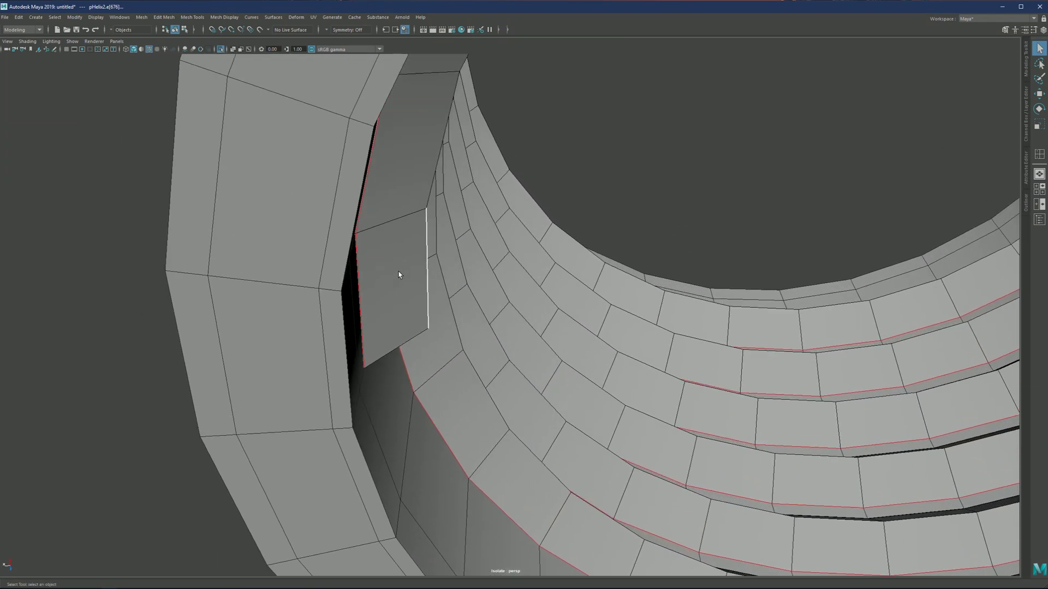
pyautogui.keyDown('alt'); pyautogui.moveTo(400, 281); pyautogui.dragTo(353, 229); pyautogui.keyUp('alt')
pyautogui.scroll(4, 338, 219)
pyautogui.keyDown('alt'); pyautogui.moveTo(317, 201); pyautogui.dragTo(326, 216, button='middle'); pyautogui.keyUp('alt')
pyautogui.keyDown('alt'); pyautogui.moveTo(326, 217); pyautogui.dragTo(530, 289); pyautogui.keyUp('alt')
# - Return to object mode and scale the helix uniformly by a slight amount to fit its outer edges to the sleeve's inner wall
pyautogui.press('F8')
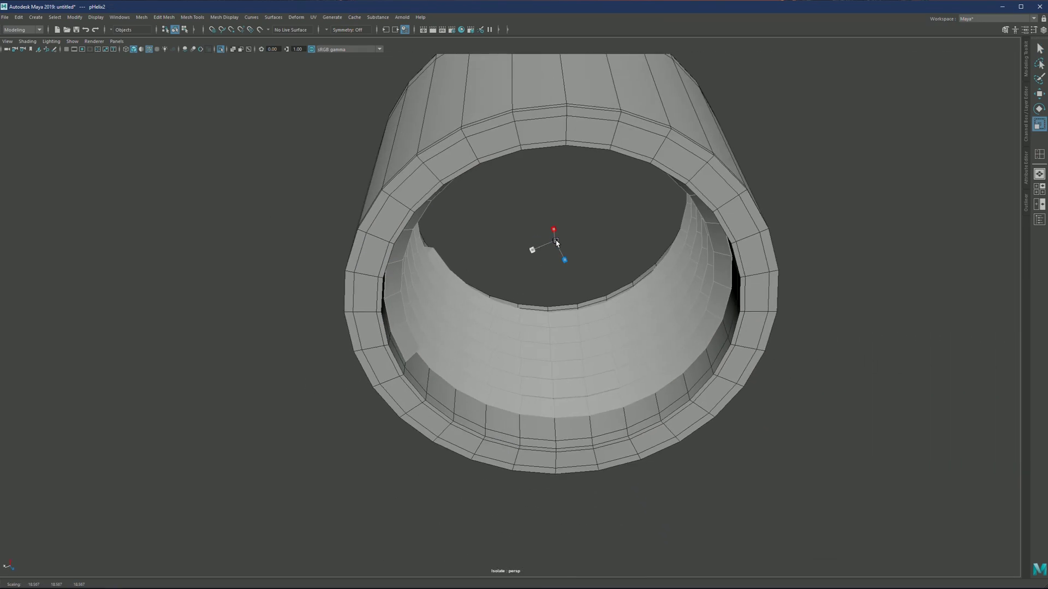
pyautogui.scroll(3, 428, 306)
pyautogui.keyDown('alt'); pyautogui.moveTo(511, 360); pyautogui.dragTo(470, 275); pyautogui.keyUp('alt')
pyautogui.keyDown('alt'); pyautogui.moveTo(437, 351); pyautogui.dragTo(465, 262, button='middle'); pyautogui.keyUp('alt')
pyautogui.scroll(4, 447, 293)
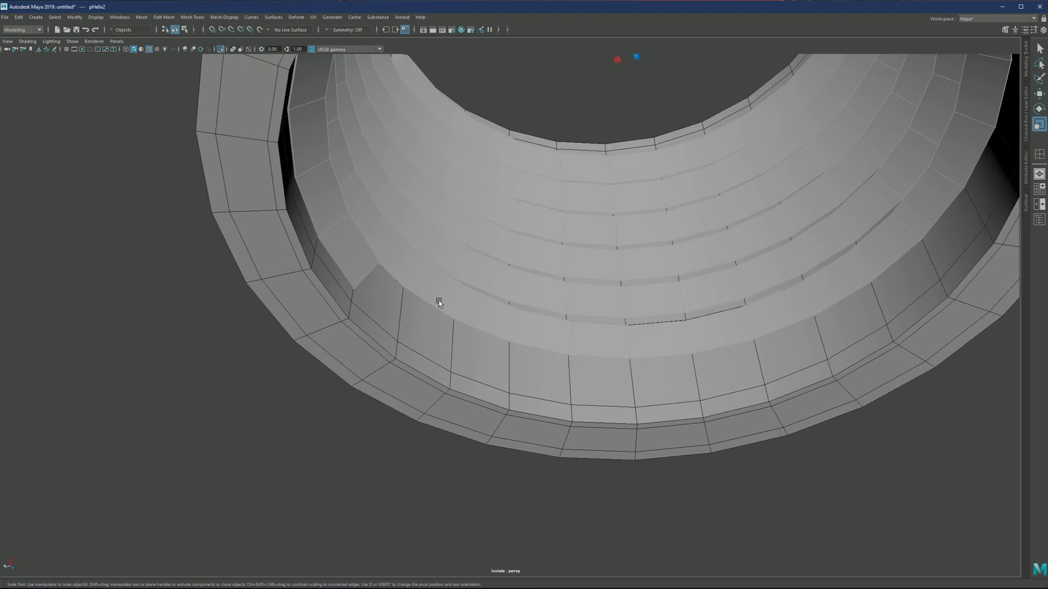
pyautogui.scroll(-4, 287, 356)
pyautogui.click(292, 355)
pyautogui.keyDown('alt'); pyautogui.moveTo(417, 343); pyautogui.dragTo(395, 335); pyautogui.keyUp('alt')
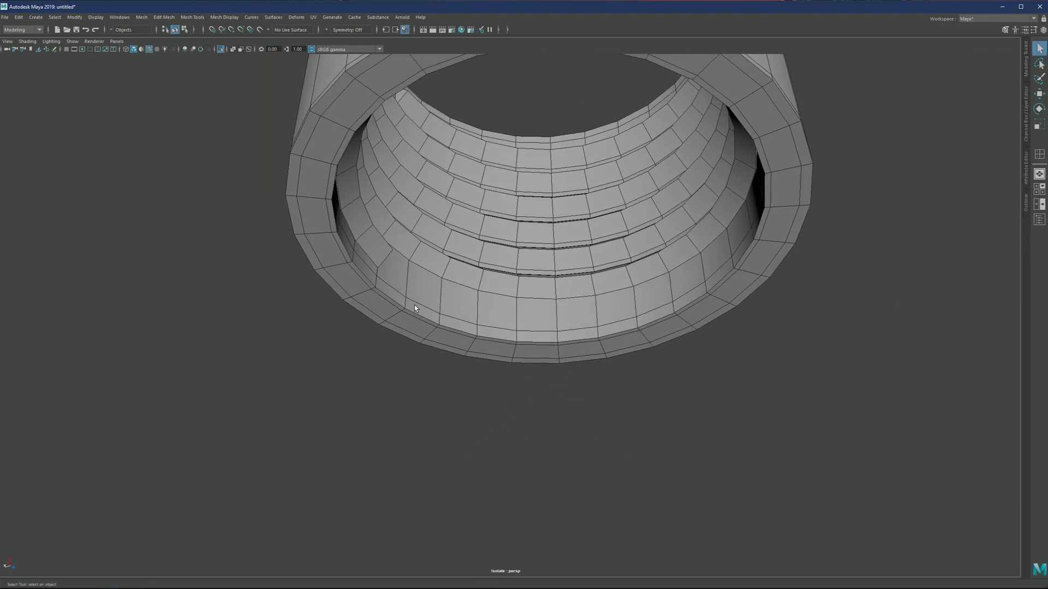
# - Subtract the helix from the sleeve with a Boolean Difference
pyautogui.click(503, 292)
pyautogui.keyDown('alt'); pyautogui.moveTo(448, 279); pyautogui.dragTo(559, 274); pyautogui.keyUp('alt')
pyautogui.keyDown('shift'); pyautogui.click(475, 257); pyautogui.keyUp('shift')
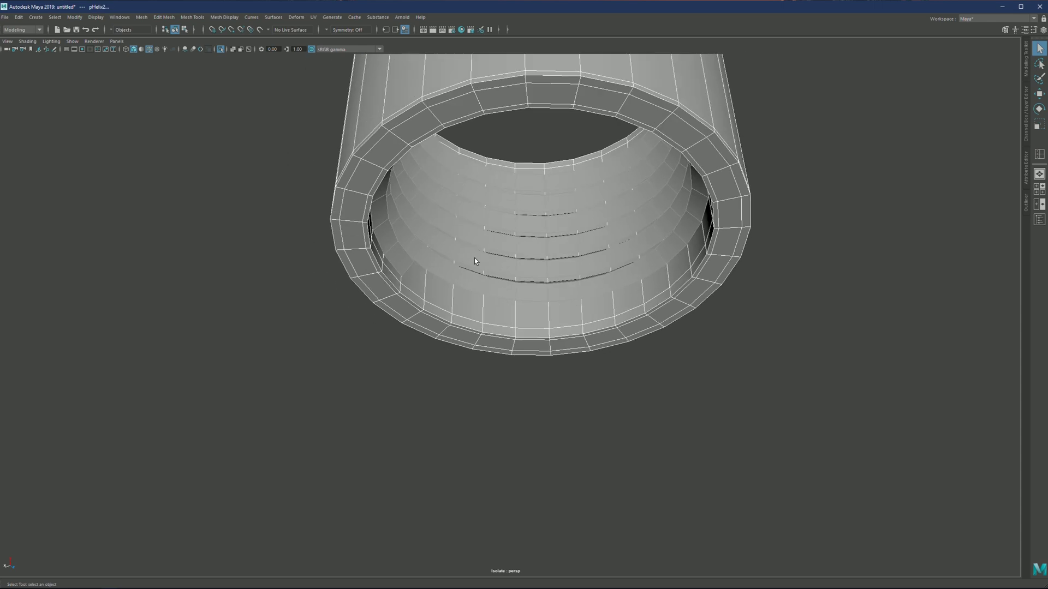
pyautogui.press('space')
pyautogui.click(392, 255)
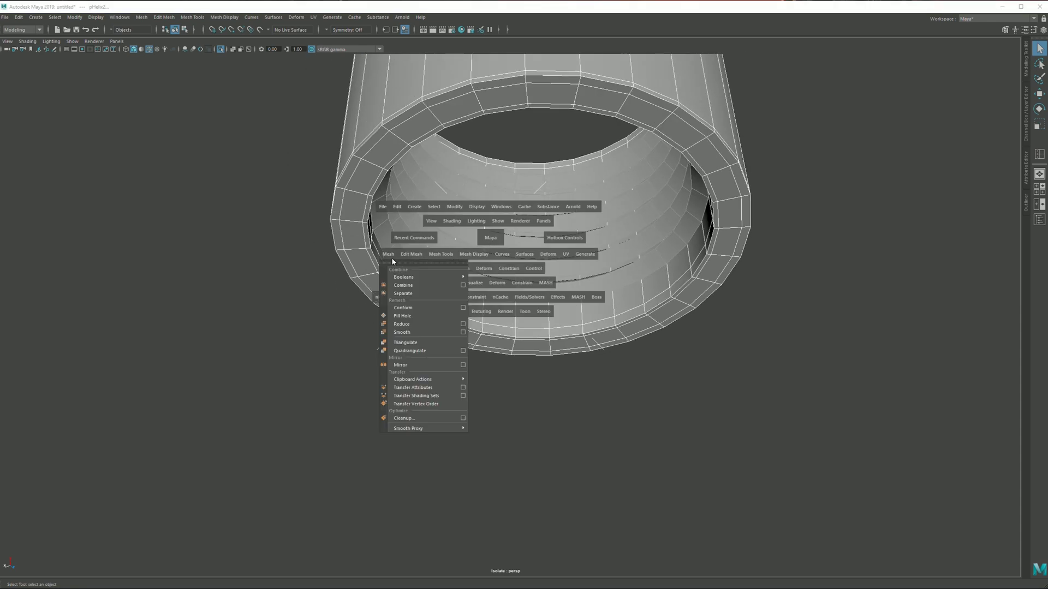
pyautogui.moveTo(438, 281)
pyautogui.click(482, 293)
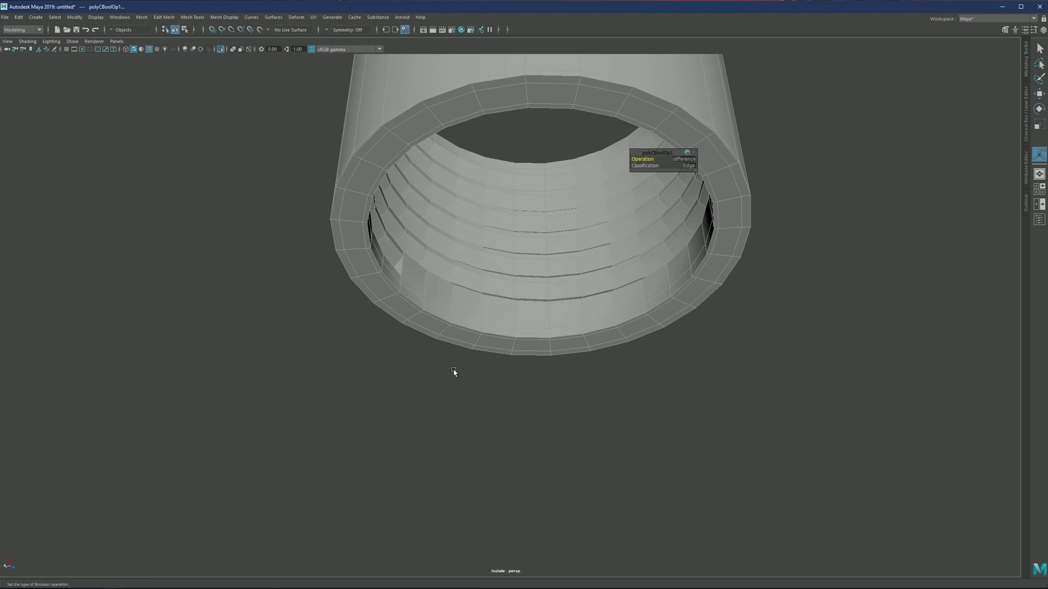
pyautogui.press('q')
# - Inspect the edges of the cut thread near its lower end and briefly smooth-preview the mesh
pyautogui.scroll(3, 513, 251)
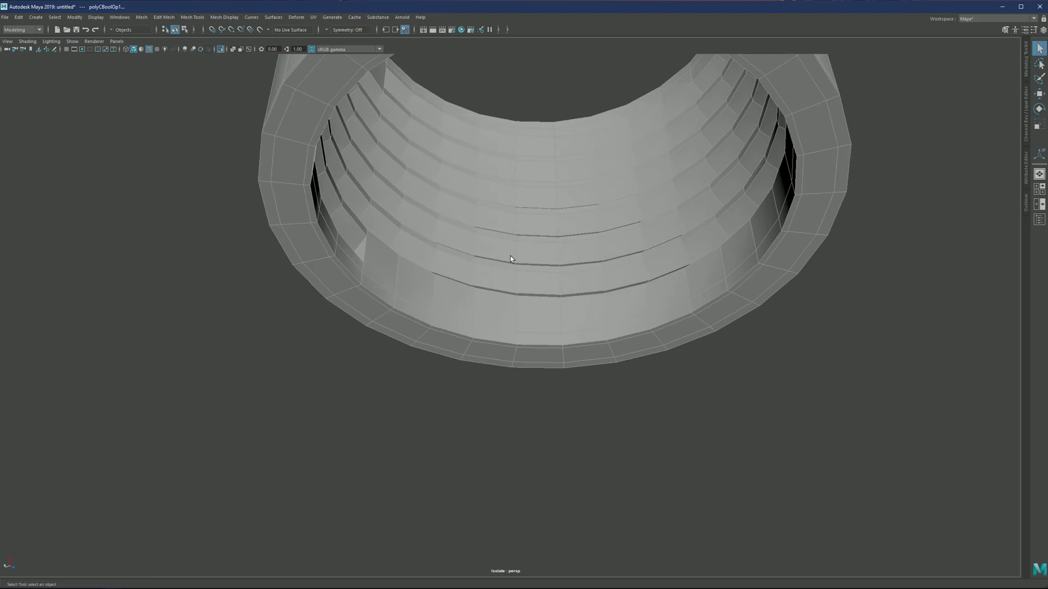
pyautogui.keyDown('alt'); pyautogui.moveTo(512, 251); pyautogui.dragTo(454, 279); pyautogui.keyUp('alt')
pyautogui.scroll(4, 450, 290)
pyautogui.scroll(3, 449, 289)
pyautogui.scroll(-3, 456, 279)
pyautogui.moveTo(465, 280); pyautogui.dragTo(483, 259, button='right')
pyautogui.keyDown('alt'); pyautogui.moveTo(485, 260); pyautogui.dragTo(419, 250); pyautogui.keyUp('alt')
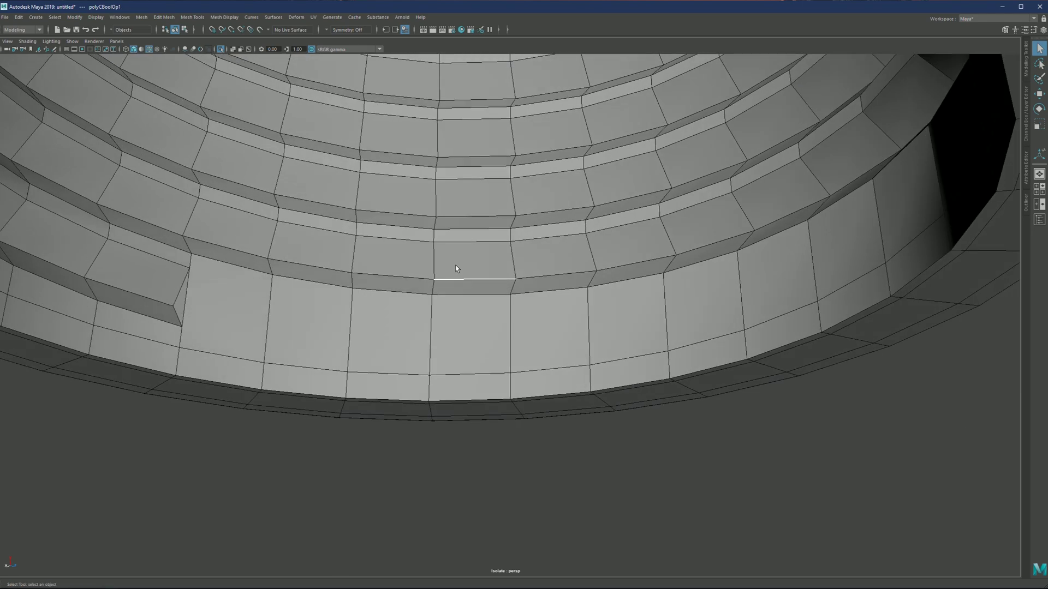
pyautogui.moveTo(455, 264); pyautogui.dragTo(429, 246, button='right')
pyautogui.keyDown('alt'); pyautogui.moveTo(429, 238); pyautogui.dragTo(470, 253); pyautogui.keyUp('alt')
pyautogui.press('3')
pyautogui.press('1')
# - Merge all vertices of the threaded sleeve with a threshold of 0.01
pyautogui.scroll(3, 453, 266)
pyautogui.scroll(-3, 507, 243)
pyautogui.keyDown('shift'); pyautogui.moveTo(482, 254); pyautogui.dragTo(484, 214, button='right'); pyautogui.keyUp('shift')
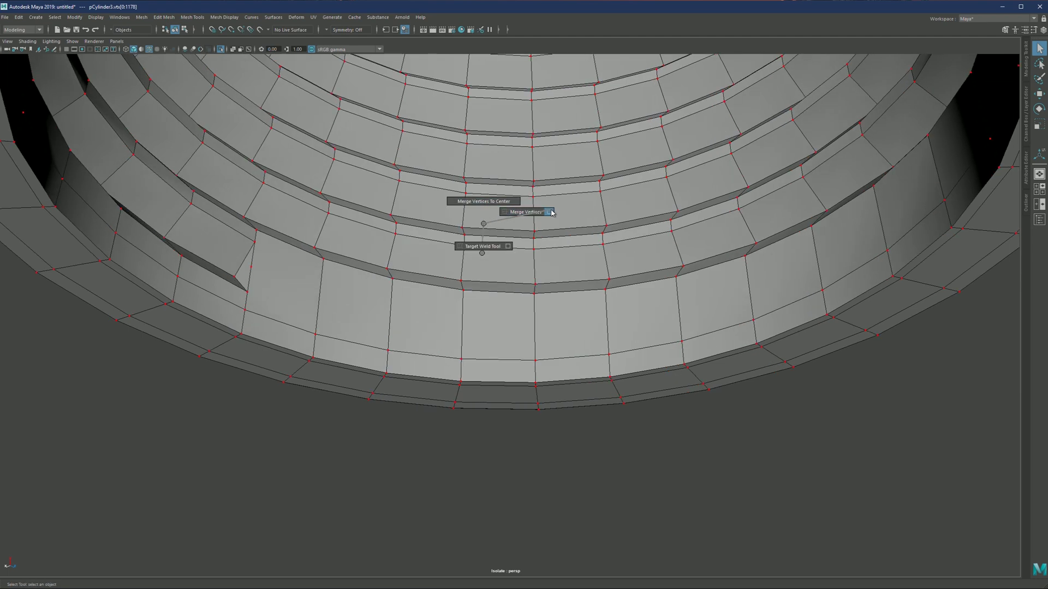
pyautogui.keyDown('shift'); pyautogui.moveTo(551, 213); pyautogui.dragTo(551, 212, button='right'); pyautogui.keyUp('shift')
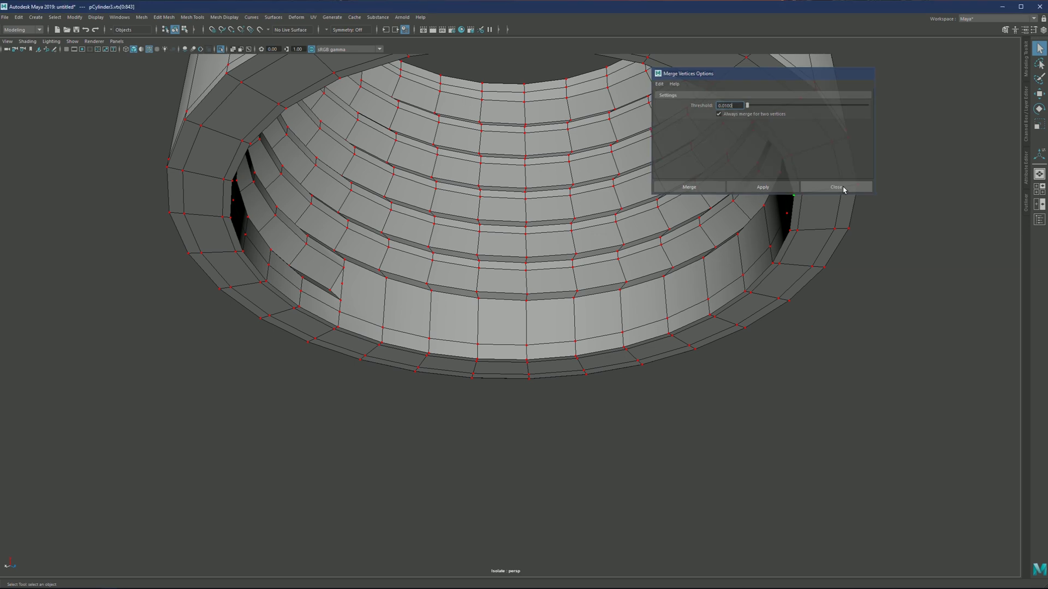
pyautogui.click(837, 187)
# - Smooth-preview the threaded sleeve, inspect it from outside and below, and return to the unsmoothed display
pyautogui.press('3')
pyautogui.click(441, 322)
pyautogui.keyDown('alt'); pyautogui.moveTo(441, 322); pyautogui.dragTo(453, 274); pyautogui.keyUp('alt')
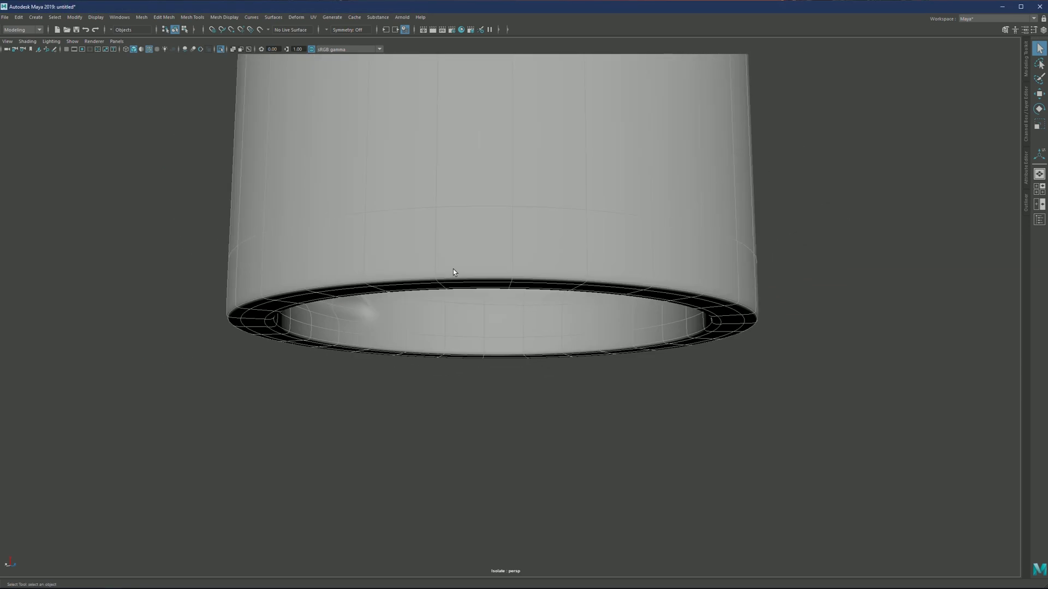
pyautogui.click(425, 408)
pyautogui.keyDown('alt'); pyautogui.moveTo(426, 408); pyautogui.dragTo(407, 259); pyautogui.keyUp('alt')
pyautogui.click(458, 276)
pyautogui.press('1')
pyautogui.scroll(3, 532, 308)
pyautogui.keyDown('alt'); pyautogui.moveTo(378, 264); pyautogui.dragTo(515, 270, button='middle'); pyautogui.keyUp('alt')
pyautogui.keyDown('alt'); pyautogui.moveTo(515, 270); pyautogui.dragTo(503, 285); pyautogui.keyUp('alt')
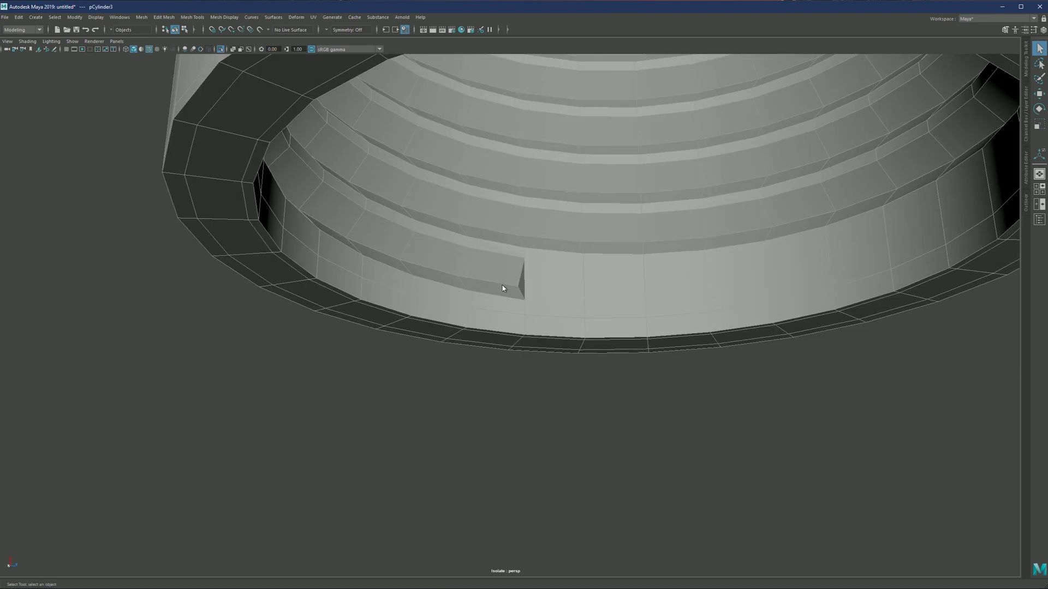
pyautogui.click(480, 393)
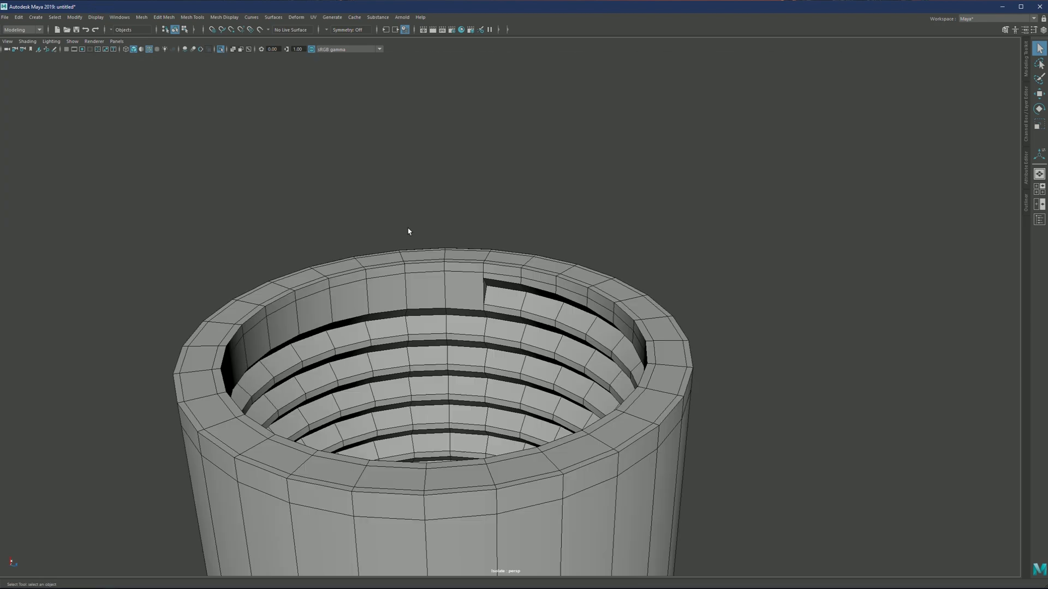
# - Select the long helical edge loops that run along the thread groove from its upper end to its lower end
pyautogui.scroll(5, 456, 261)
pyautogui.keyDown('alt'); pyautogui.moveTo(478, 258); pyautogui.dragTo(424, 264, button='middle'); pyautogui.keyUp('alt')
pyautogui.scroll(4, 407, 252)
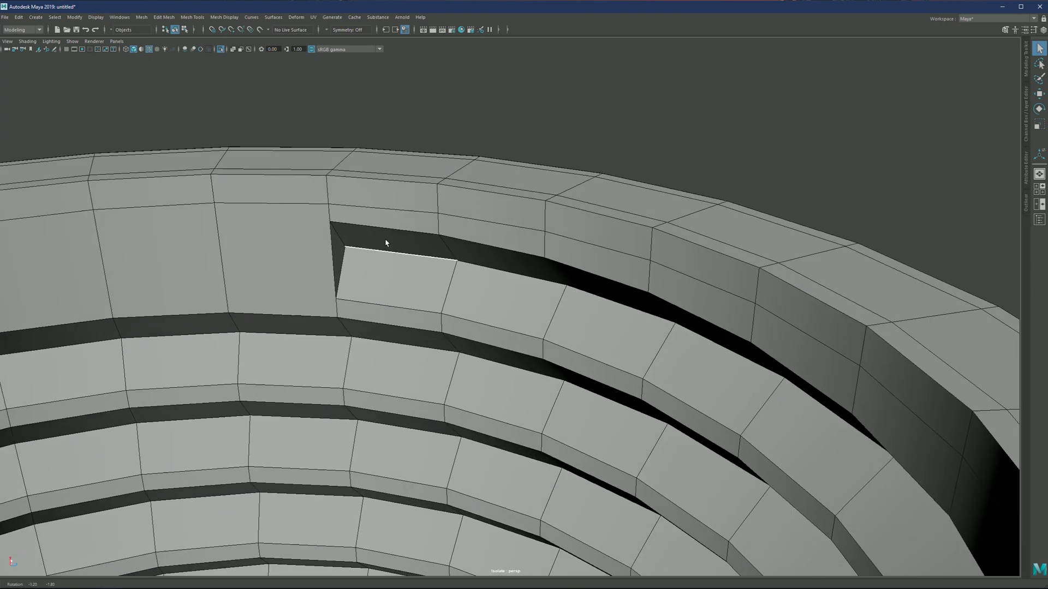
pyautogui.doubleClick(366, 227)
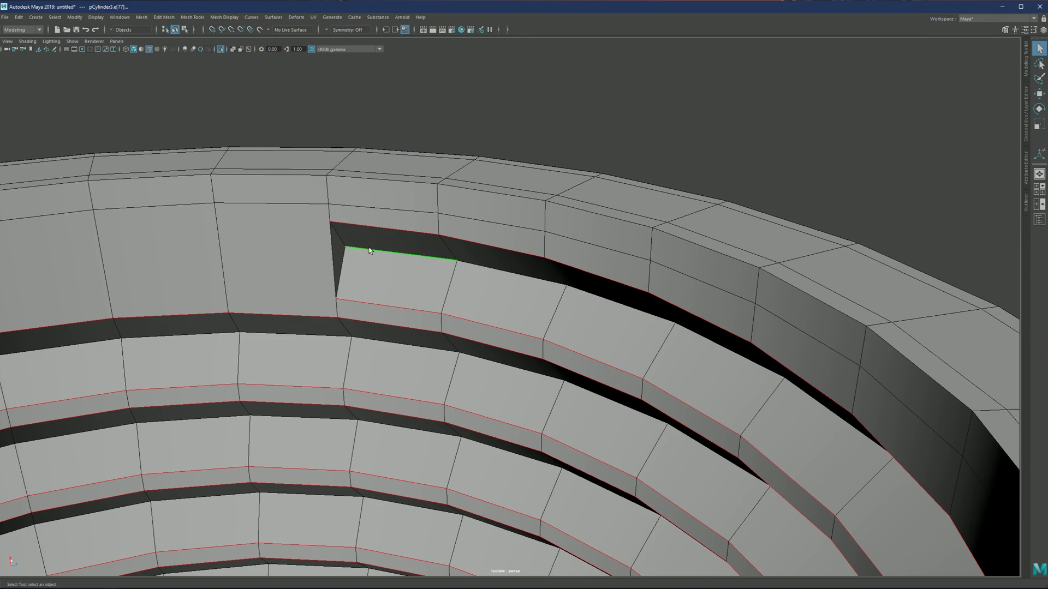
pyautogui.keyDown('shift'); pyautogui.doubleClick(364, 249); pyautogui.keyUp('shift')
pyautogui.scroll(-8, 404, 281)
pyautogui.keyDown('alt'); pyautogui.moveTo(449, 370); pyautogui.dragTo(382, 404); pyautogui.keyUp('alt')
pyautogui.keyDown('alt'); pyautogui.moveTo(371, 357); pyautogui.dragTo(430, 270, button='middle'); pyautogui.keyUp('alt')
pyautogui.scroll(5, 430, 270)
pyautogui.keyDown('alt'); pyautogui.moveTo(430, 270); pyautogui.dragTo(466, 239); pyautogui.keyUp('alt')
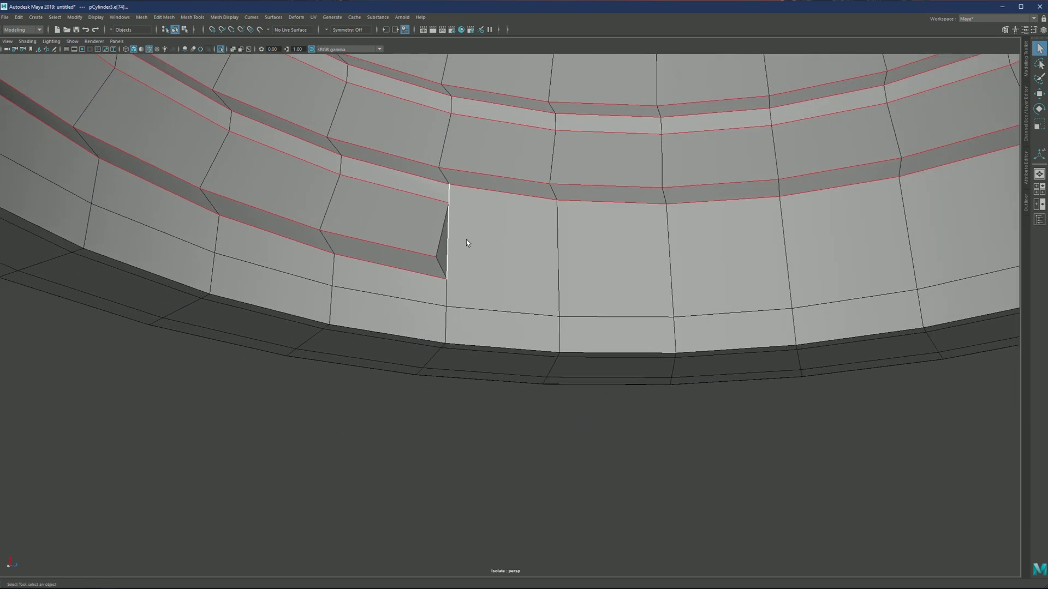
pyautogui.scroll(3, 433, 232)
# - Bevel the selected thread edge loops with a fraction of about 0.49 and one segment
pyautogui.hotkey('ctrl', 'b')
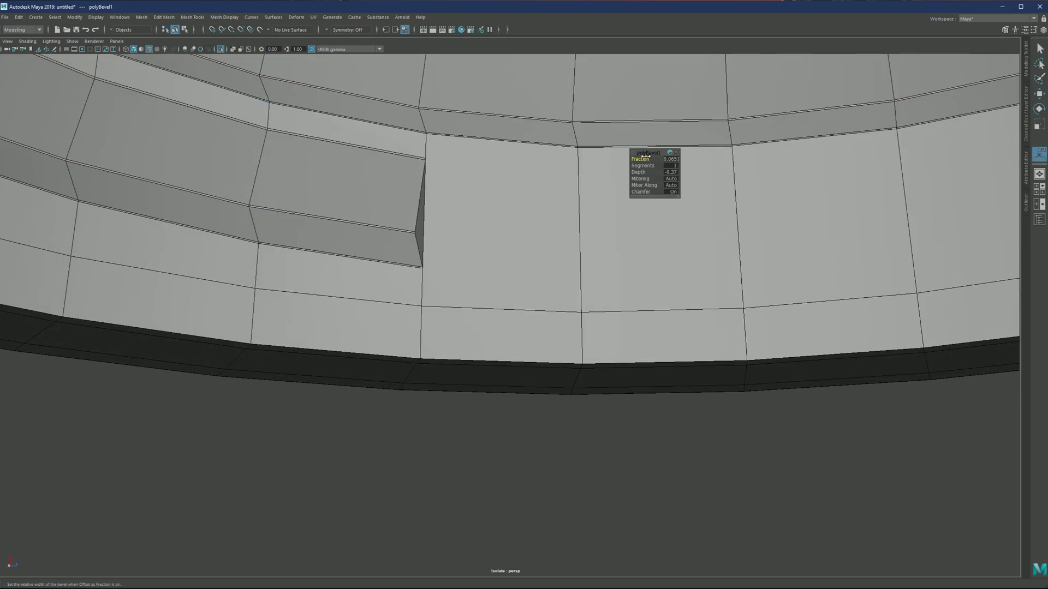
pyautogui.moveTo(699, 159); pyautogui.dragTo(821, 169, button='middle')
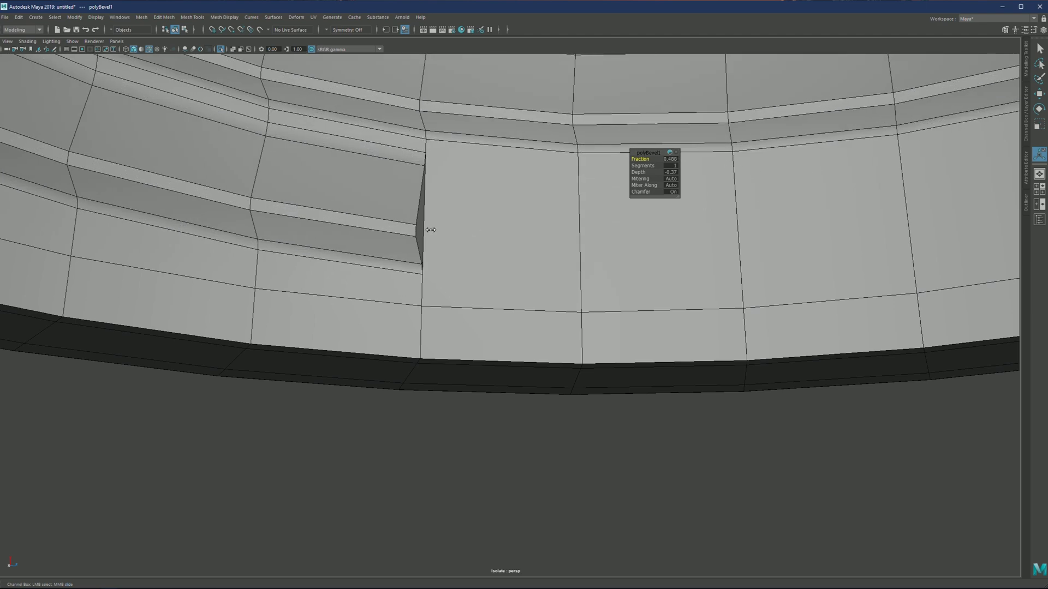
pyautogui.moveTo(400, 225); pyautogui.dragTo(398, 226, button='middle')
pyautogui.keyDown('alt'); pyautogui.moveTo(398, 225); pyautogui.dragTo(368, 221); pyautogui.keyUp('alt')
pyautogui.press('q')
# - Target-weld the loose bevel vertex at the lower corner of the groove's lower end onto the adjacent wall vertex
pyautogui.scroll(3, 398, 226)
pyautogui.scroll(-1, 379, 215)
pyautogui.scroll(1, 374, 211)
pyautogui.scroll(-3, 368, 222)
pyautogui.moveTo(407, 223); pyautogui.dragTo(367, 214, button='right')
pyautogui.scroll(3, 326, 223)
pyautogui.keyDown('alt'); pyautogui.moveTo(326, 223); pyautogui.dragTo(387, 217); pyautogui.keyUp('alt')
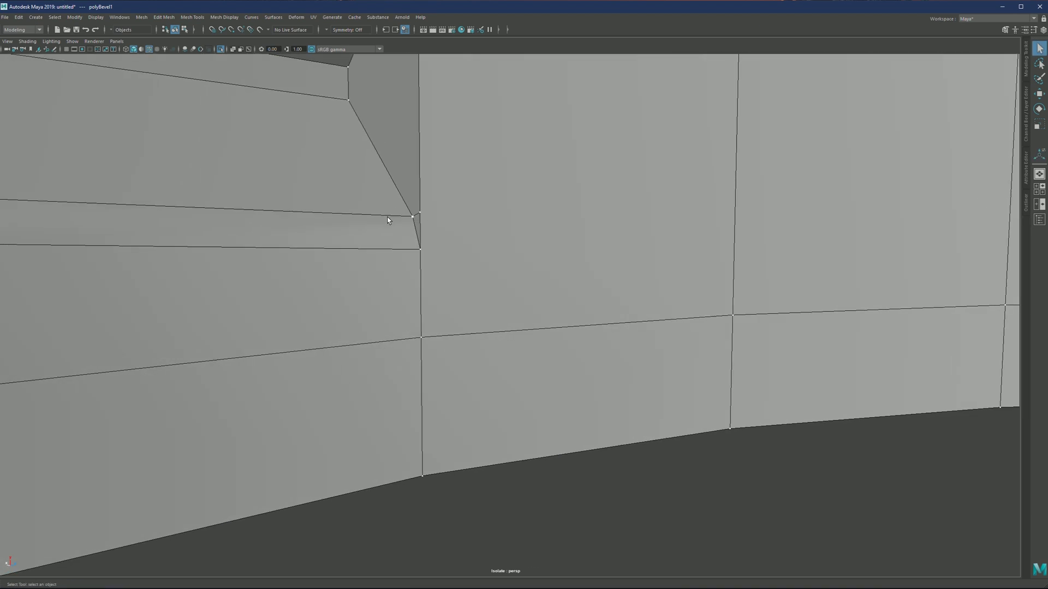
pyautogui.scroll(1, 387, 217)
pyautogui.press('g')
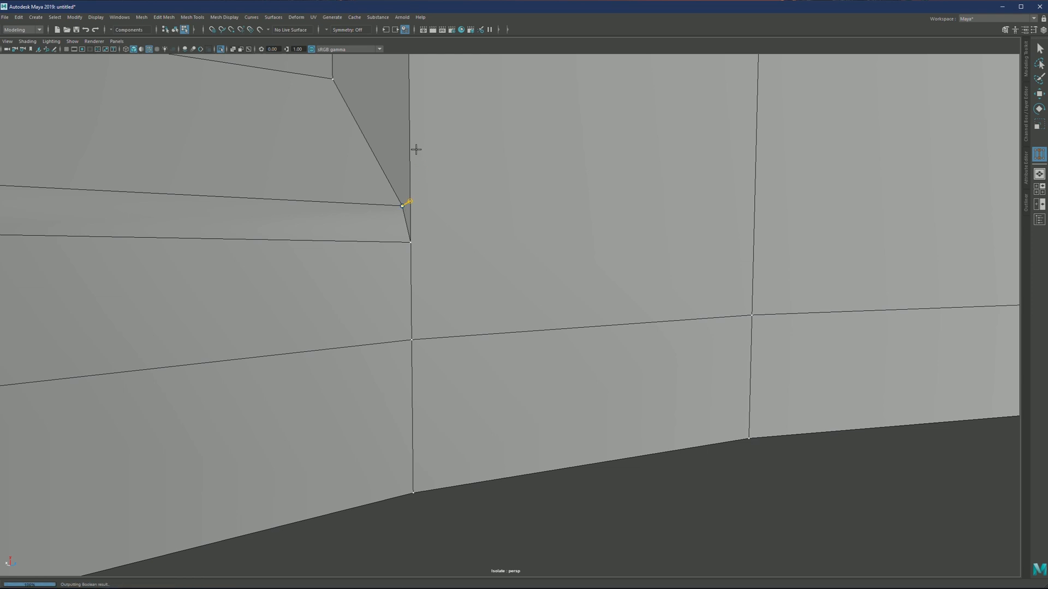
# - Try to delete the long vertical wall edge beside the upper corner of the groove's lower end
pyautogui.scroll(-2, 416, 150)
pyautogui.keyDown('alt'); pyautogui.moveTo(416, 150); pyautogui.dragTo(407, 232, button='middle'); pyautogui.keyUp('alt')
pyautogui.moveTo(416, 222); pyautogui.dragTo(447, 192, button='right')
pyautogui.click(440, 153)
pyautogui.press('q')
pyautogui.keyDown('alt'); pyautogui.moveTo(430, 181); pyautogui.dragTo(415, 223, button='middle'); pyautogui.keyUp('alt')
pyautogui.scroll(2, 415, 224)
pyautogui.hotkey('ctrl', 'shift', 'x')
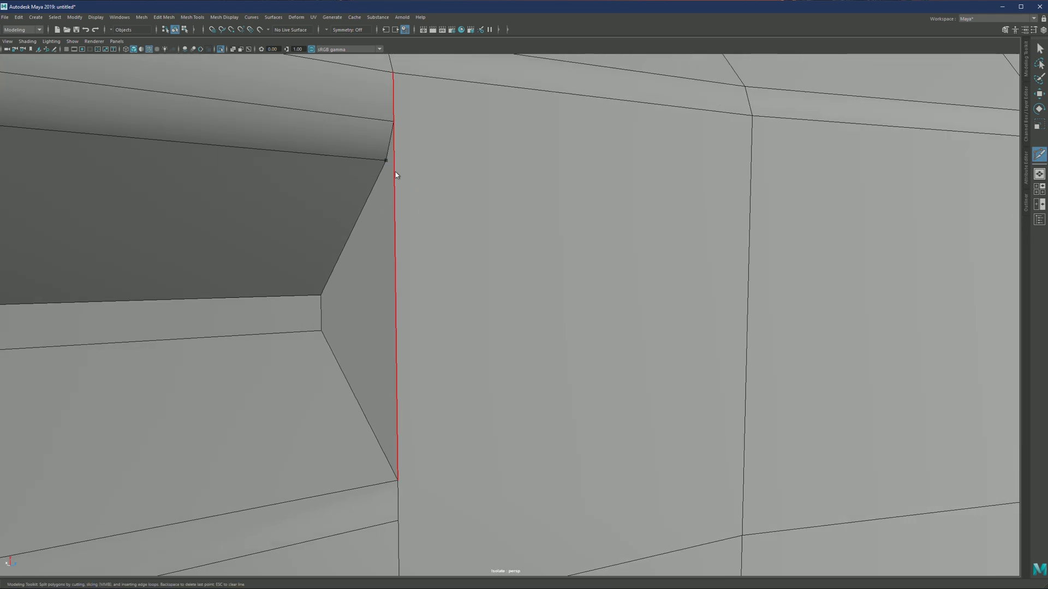
pyautogui.press('q')
pyautogui.click(396, 182)
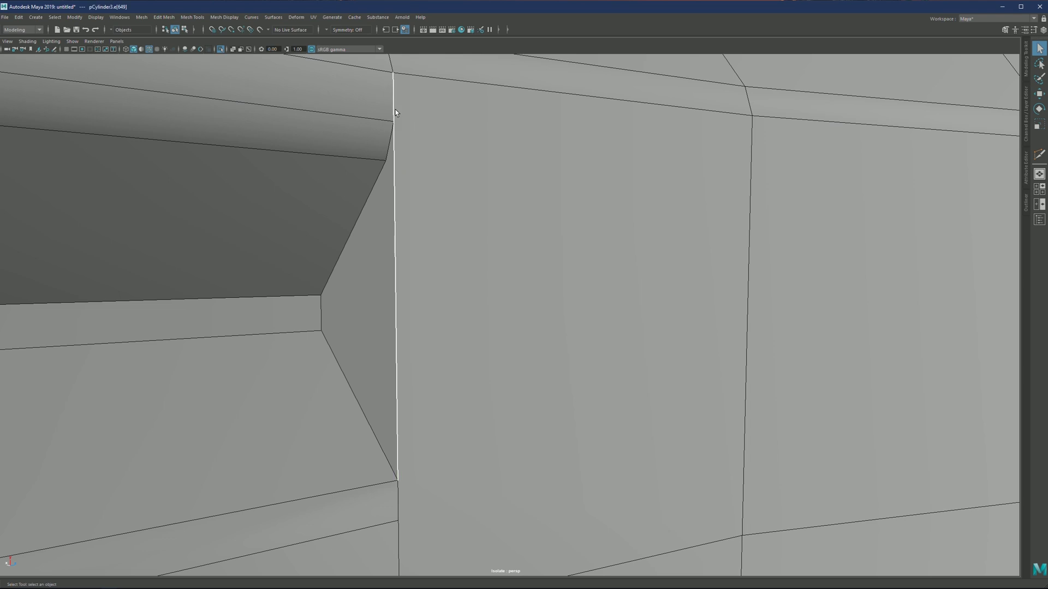
pyautogui.press('Delete')
pyautogui.click(389, 120)
pyautogui.hotkey('ctrl', 'shift', 'x')
pyautogui.press('q')
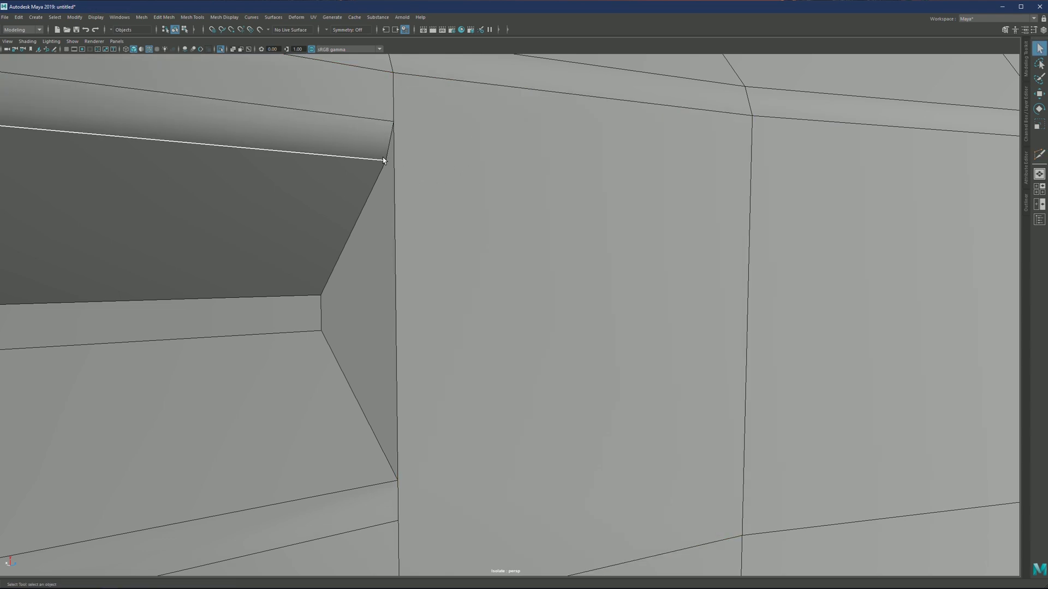
# - Cut an edge from the groove end's upper bevel vertex to the wall edge and weld that vertex onto the new point
pyautogui.click(393, 163)
pyautogui.hotkey('ctrl', 'shift', 'x')
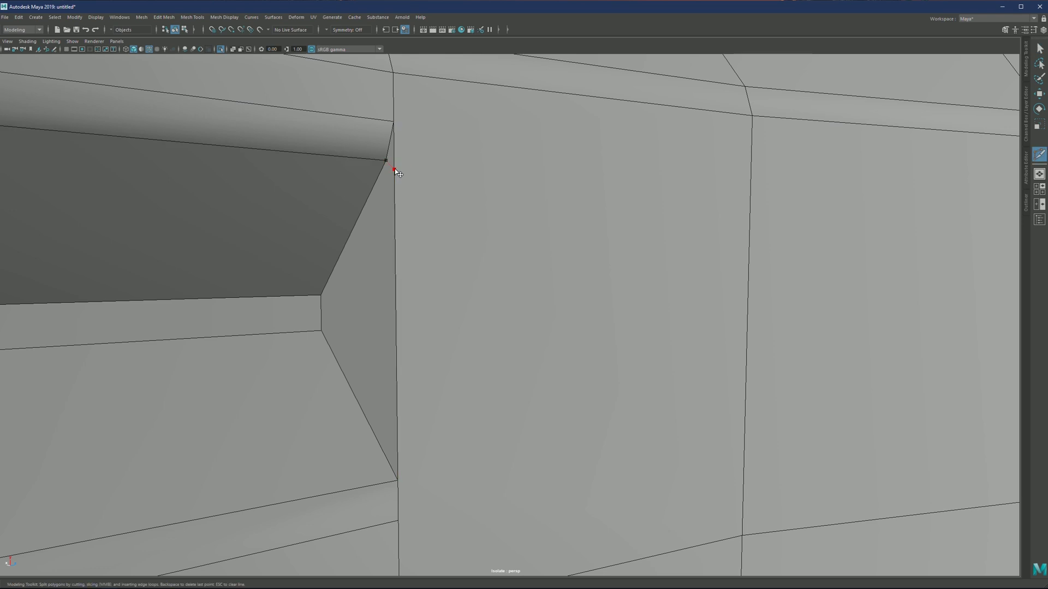
pyautogui.click(394, 170)
pyautogui.press('q')
pyautogui.hotkey('ctrl', 'shift', 'w')
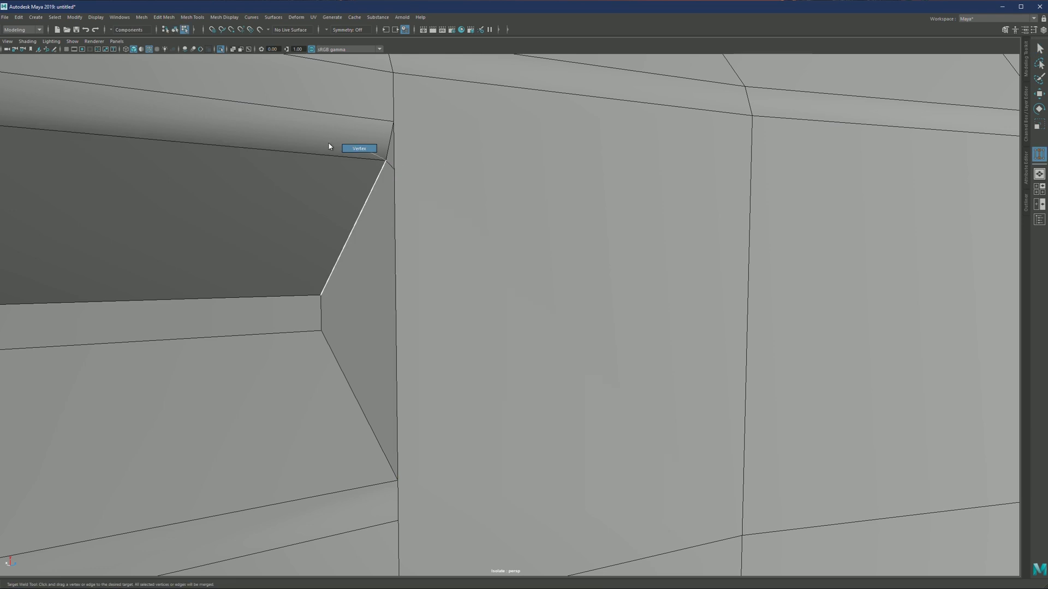
pyautogui.moveTo(386, 159); pyautogui.dragTo(394, 169)
# - Cut a diagonal edge across the wall face from the welded corner vertex to the neighbouring vertex on the thread's bevel line
pyautogui.scroll(-3, 412, 174)
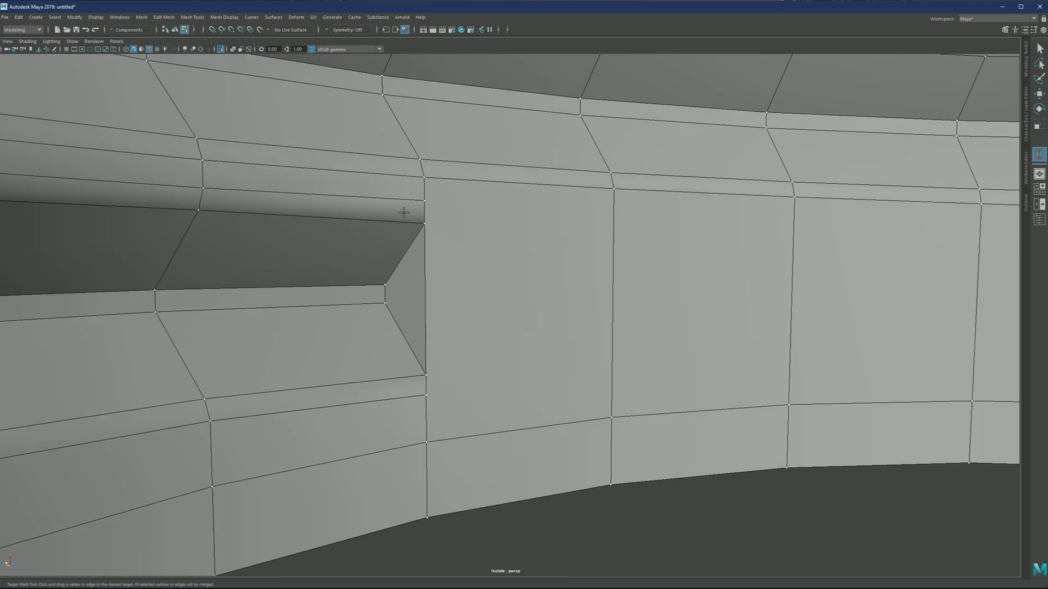
pyautogui.keyDown('alt'); pyautogui.moveTo(404, 212); pyautogui.dragTo(405, 222); pyautogui.keyUp('alt')
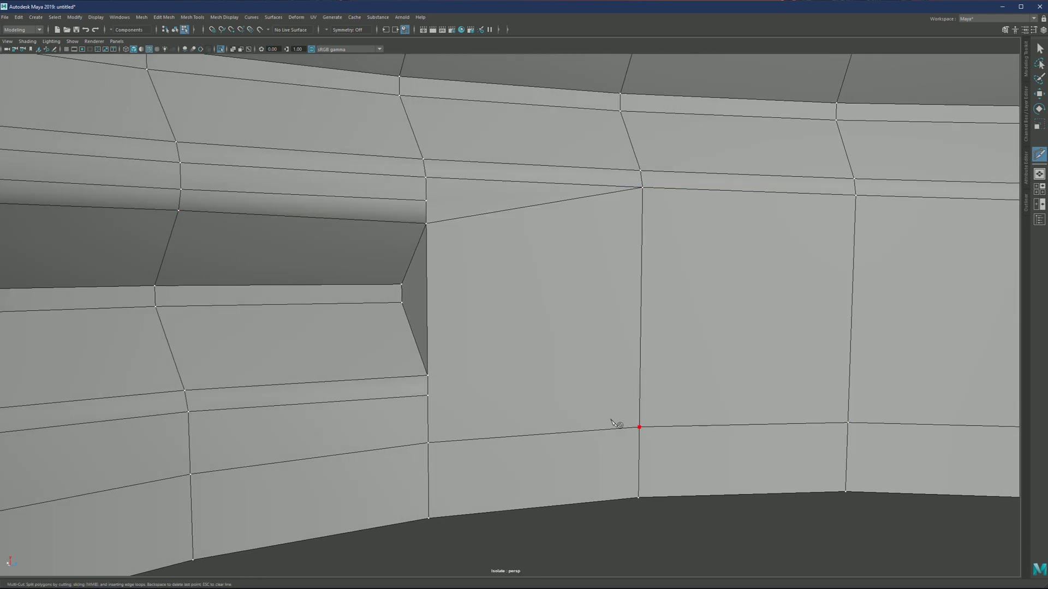
pyautogui.scroll(-10, 524, 309)
pyautogui.press('q')
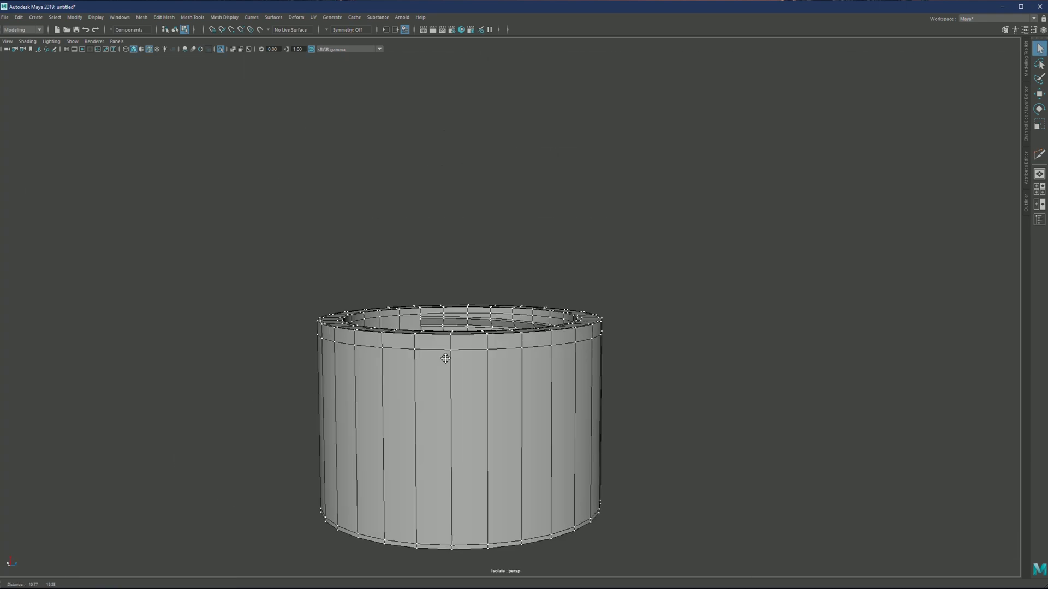
# - Target-weld the loose bevel vertices at both corners of the groove's upper end onto the adjacent corner vertices
pyautogui.keyDown('alt'); pyautogui.moveTo(446, 359); pyautogui.dragTo(404, 430, button='middle'); pyautogui.keyUp('alt')
pyautogui.scroll(6, 405, 431)
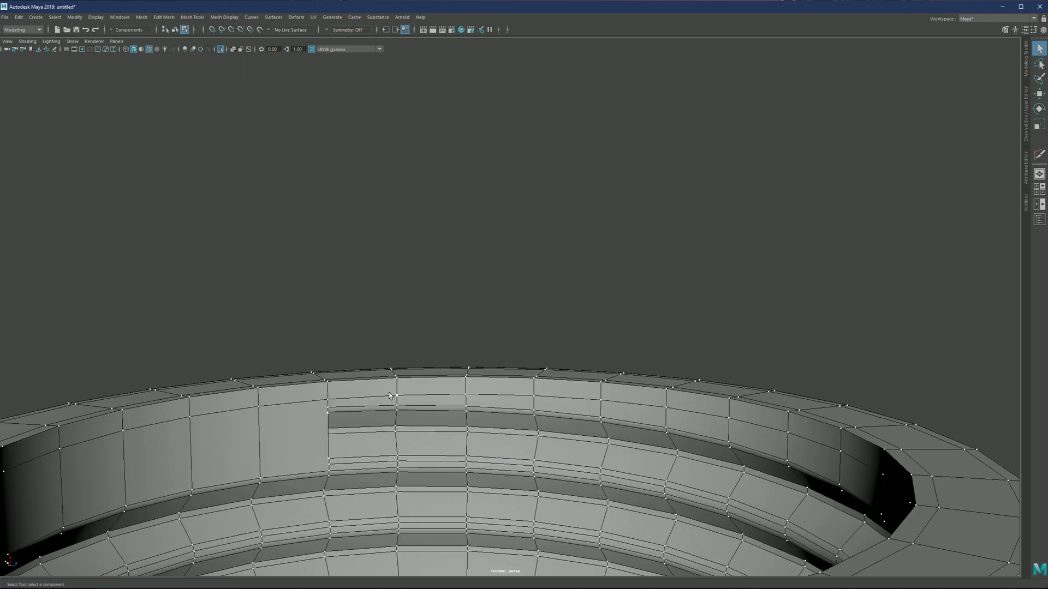
pyautogui.keyDown('alt'); pyautogui.moveTo(389, 395); pyautogui.dragTo(469, 288, button='middle'); pyautogui.keyUp('alt')
pyautogui.scroll(3, 470, 288)
pyautogui.keyDown('alt'); pyautogui.moveTo(470, 287); pyautogui.dragTo(399, 303); pyautogui.keyUp('alt')
pyautogui.scroll(10, 399, 303)
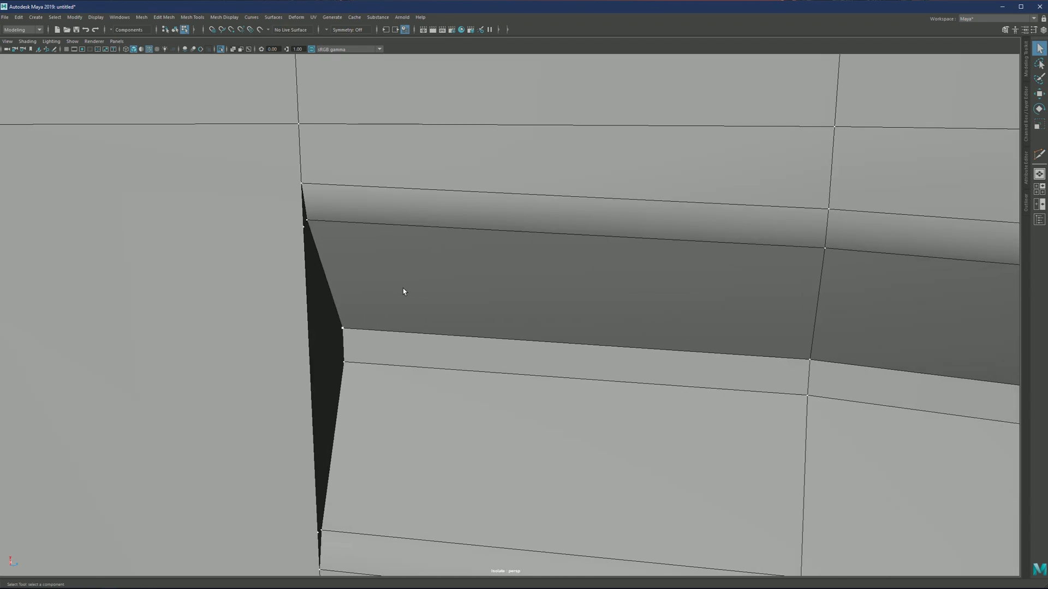
pyautogui.keyDown('alt'); pyautogui.moveTo(408, 267); pyautogui.dragTo(467, 244, button='middle'); pyautogui.keyUp('alt')
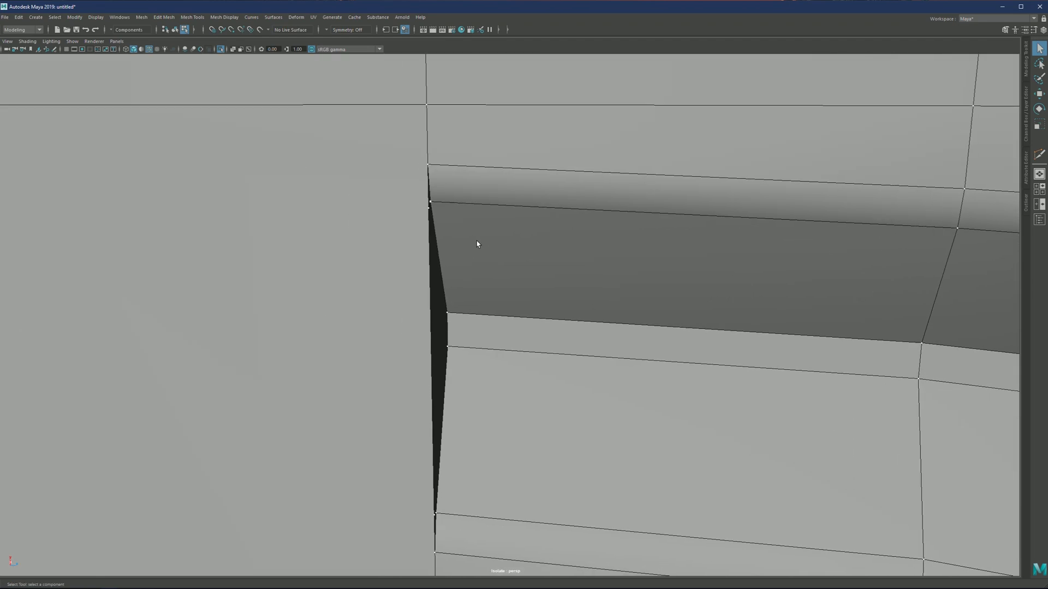
pyautogui.press('g')
pyautogui.keyDown('alt'); pyautogui.moveTo(428, 217); pyautogui.dragTo(412, 212); pyautogui.keyUp('alt')
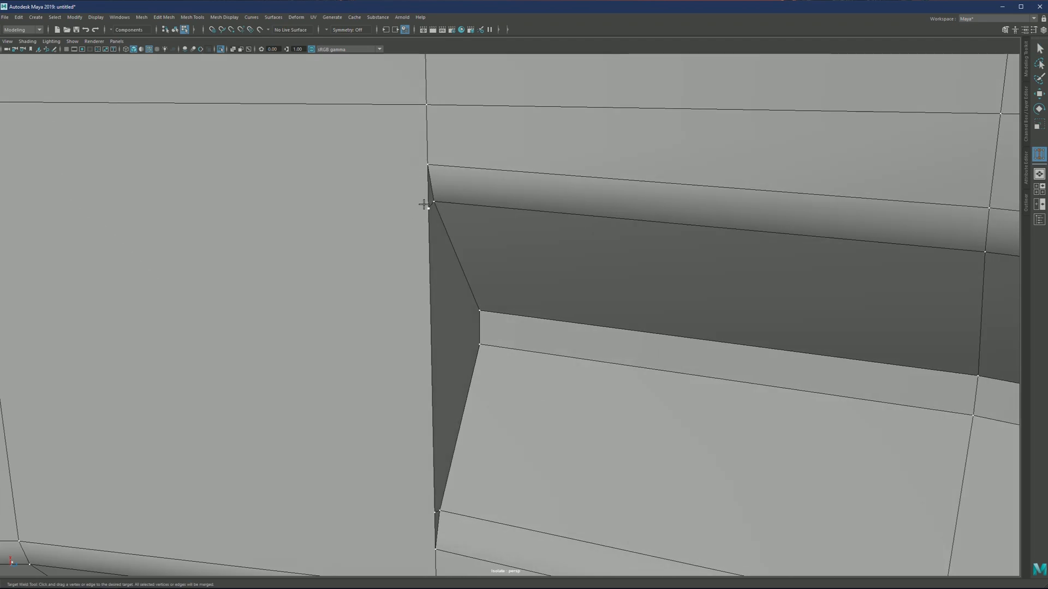
pyautogui.keyDown('shift'); pyautogui.moveTo(424, 204); pyautogui.dragTo(421, 182, button='right'); pyautogui.keyUp('shift')
pyautogui.moveTo(427, 210); pyautogui.dragTo(427, 212)
pyautogui.keyDown('alt'); pyautogui.moveTo(443, 296); pyautogui.dragTo(446, 266); pyautogui.keyUp('alt')
pyautogui.moveTo(424, 433); pyautogui.dragTo(424, 432)
pyautogui.scroll(-3, 414, 339)
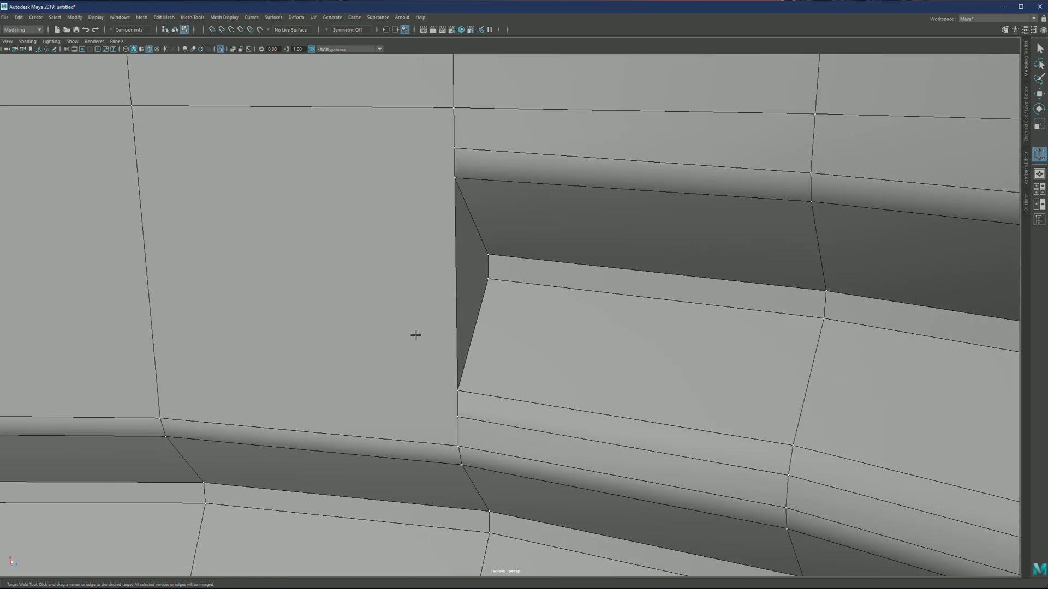
# - Cut a diagonal edge across the wall face from the upper corner of the groove's upper end to the neighbouring vertex on the rim's support loop
pyautogui.keyDown('alt'); pyautogui.moveTo(414, 332); pyautogui.dragTo(393, 289); pyautogui.keyUp('alt')
pyautogui.keyDown('alt'); pyautogui.moveTo(367, 246); pyautogui.dragTo(426, 219, button='right'); pyautogui.keyUp('alt')
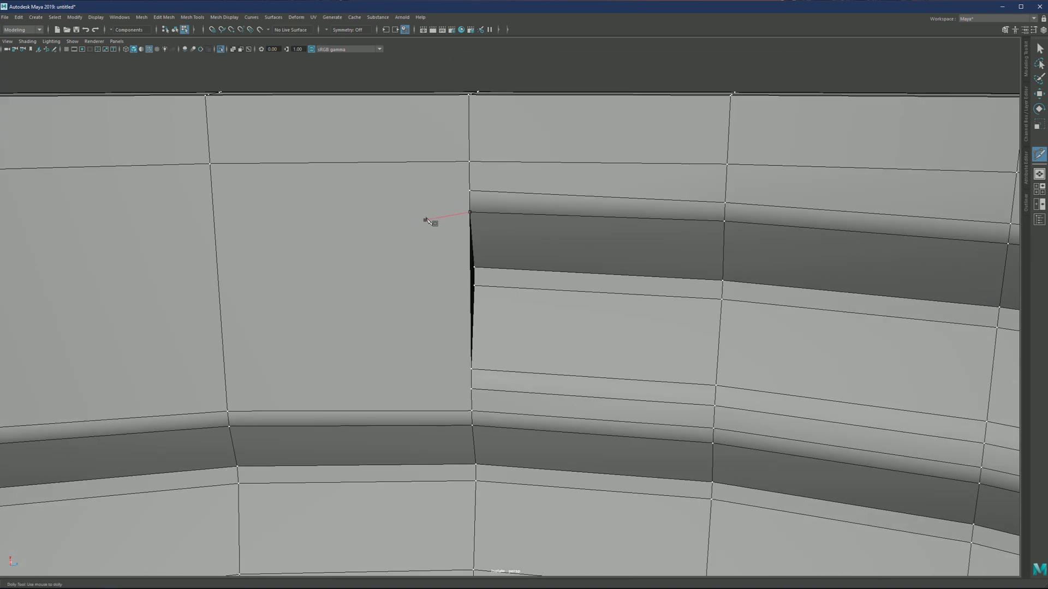
pyautogui.click(209, 164)
pyautogui.rightClick(210, 164)
# - Cut an edge from the lower corner of the groove's upper end to the neighbouring vertex on the thread's bevel line and check the smooth preview
pyautogui.keyDown('alt'); pyautogui.moveTo(449, 389); pyautogui.dragTo(467, 339, button='middle'); pyautogui.keyUp('alt')
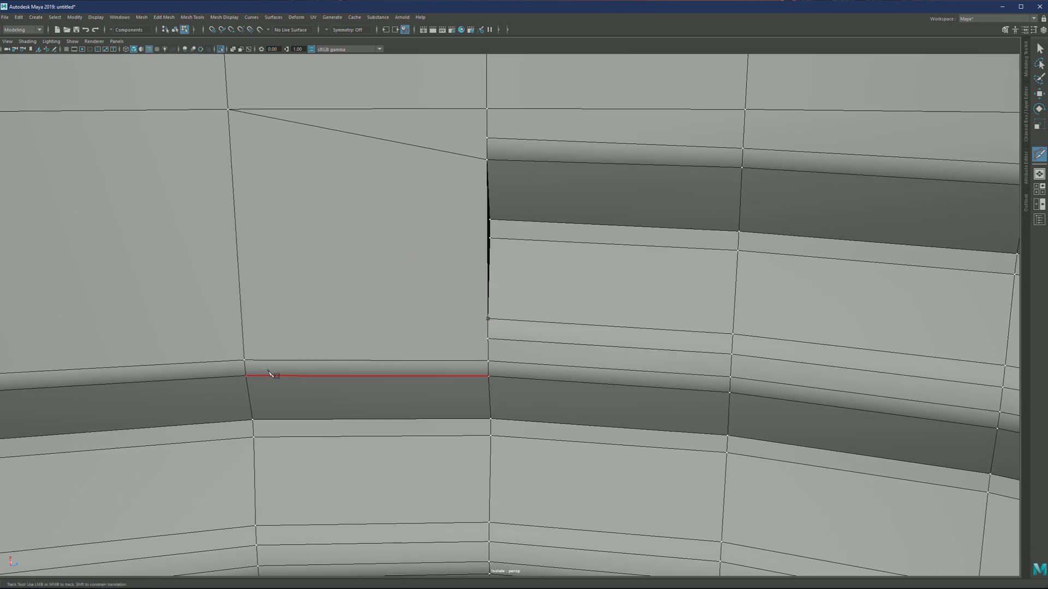
pyautogui.click(244, 360)
pyautogui.scroll(-2, 318, 294)
pyautogui.keyDown('alt'); pyautogui.moveTo(318, 295); pyautogui.dragTo(374, 273); pyautogui.keyUp('alt')
pyautogui.scroll(-3, 384, 278)
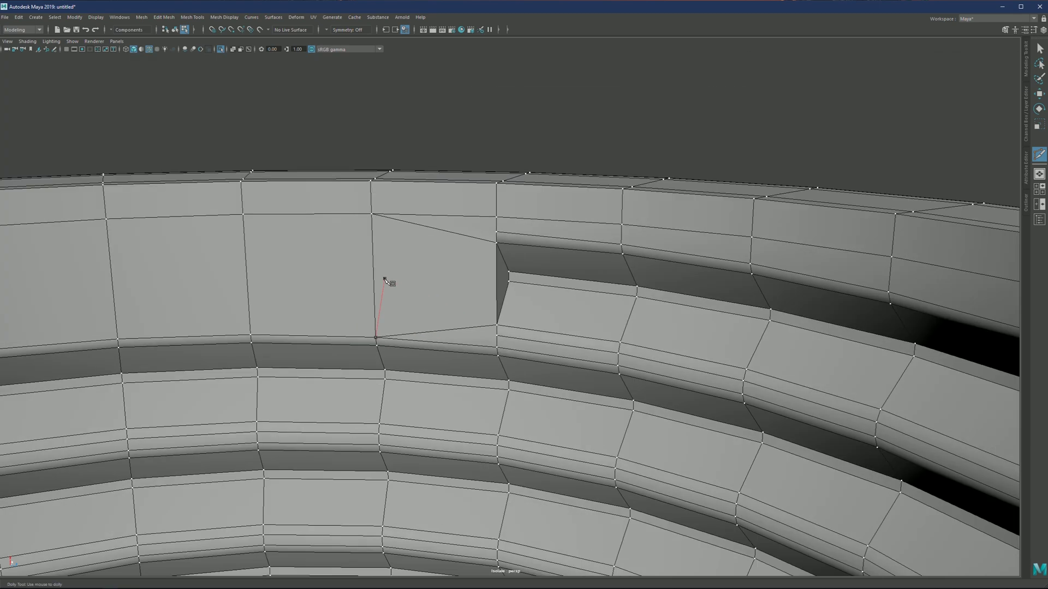
pyautogui.press('q')
pyautogui.scroll(-2, 397, 282)
pyautogui.scroll(-4, 404, 284)
pyautogui.press('3')
pyautogui.press('1')
pyautogui.scroll(5, 414, 285)
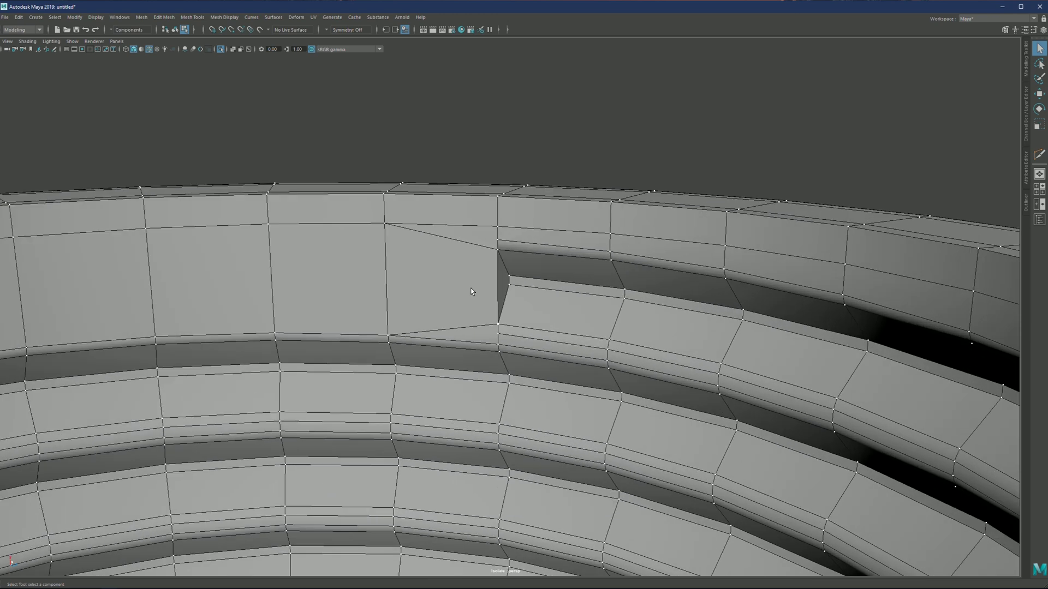
# - Move the short inner edge at the groove's upper end away from the end wall along the groove to taper it
pyautogui.press('F10')
pyautogui.scroll(3, 518, 289)
pyautogui.click(509, 264)
pyautogui.press('w')
pyautogui.keyDown('alt'); pyautogui.moveTo(510, 264); pyautogui.dragTo(496, 291); pyautogui.keyUp('alt')
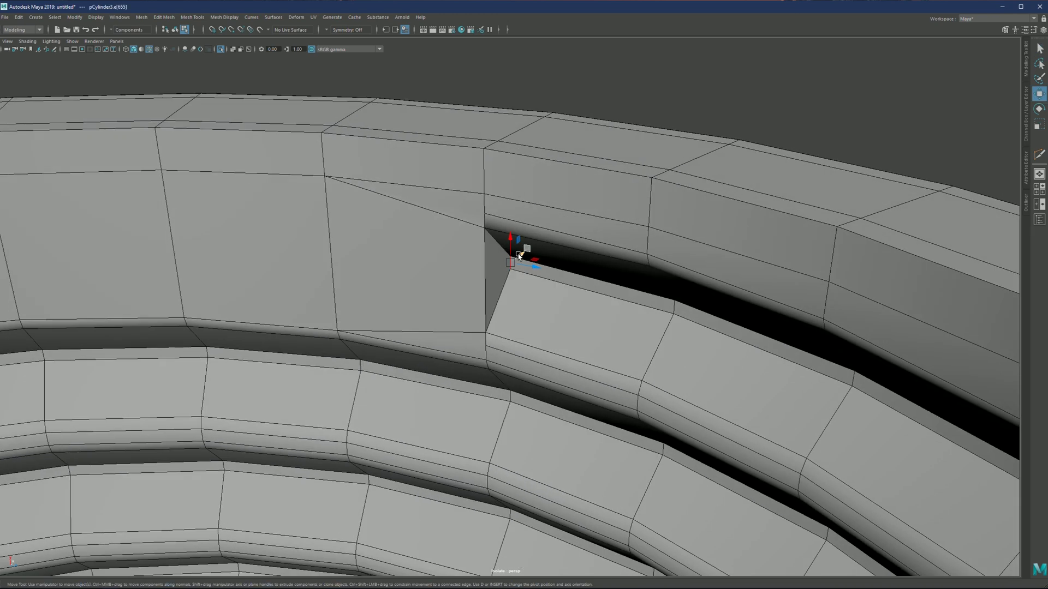
pyautogui.moveTo(519, 255)
pyautogui.mouseDown()
pyautogui.moveTo(500, 267)
pyautogui.moveTo(524, 285)
pyautogui.moveTo(573, 293)
pyautogui.moveTo(480, 273)
pyautogui.moveTo(525, 274)
pyautogui.mouseUp()
pyautogui.keyDown('alt'); pyautogui.moveTo(525, 274); pyautogui.dragTo(536, 269, button='right'); pyautogui.keyUp('alt')
pyautogui.keyDown('alt'); pyautogui.moveTo(536, 268); pyautogui.dragTo(436, 271, button='middle'); pyautogui.keyUp('alt')
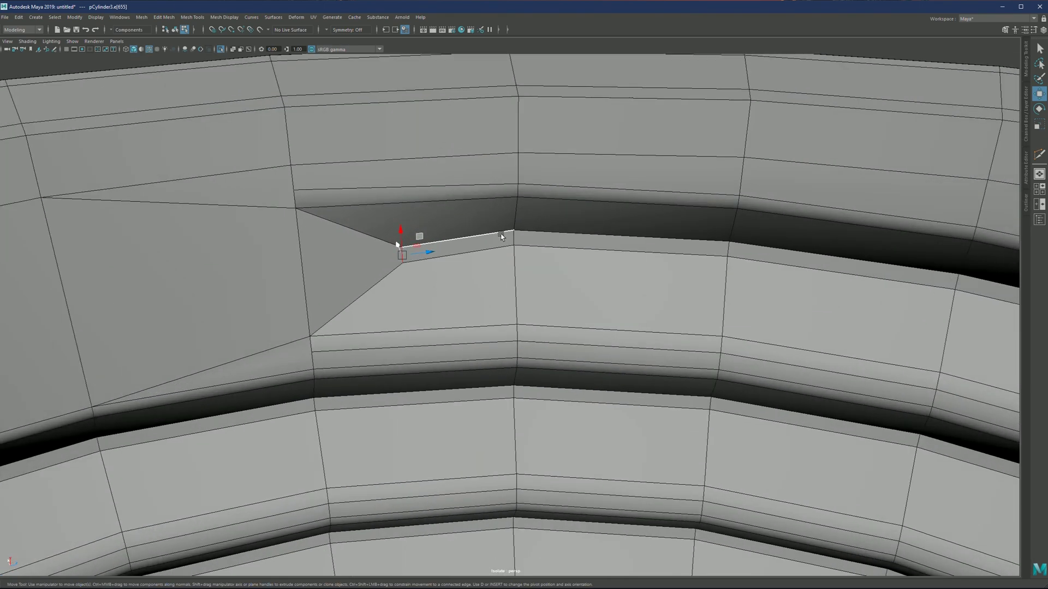
# - Adjust the edge flow of the adjacent short groove edge at the upper end and preview the smoothed mesh
pyautogui.click(517, 235)
pyautogui.scroll(-2, 518, 240)
pyautogui.keyDown('shift'); pyautogui.moveTo(531, 241); pyautogui.dragTo(522, 324, button='right'); pyautogui.keyUp('shift')
pyautogui.scroll(-5, 491, 313)
pyautogui.press('3')
pyautogui.click(461, 171)
pyautogui.scroll(-2, 467, 172)
pyautogui.keyDown('alt'); pyautogui.moveTo(498, 382); pyautogui.dragTo(448, 279, button='middle'); pyautogui.keyUp('alt')
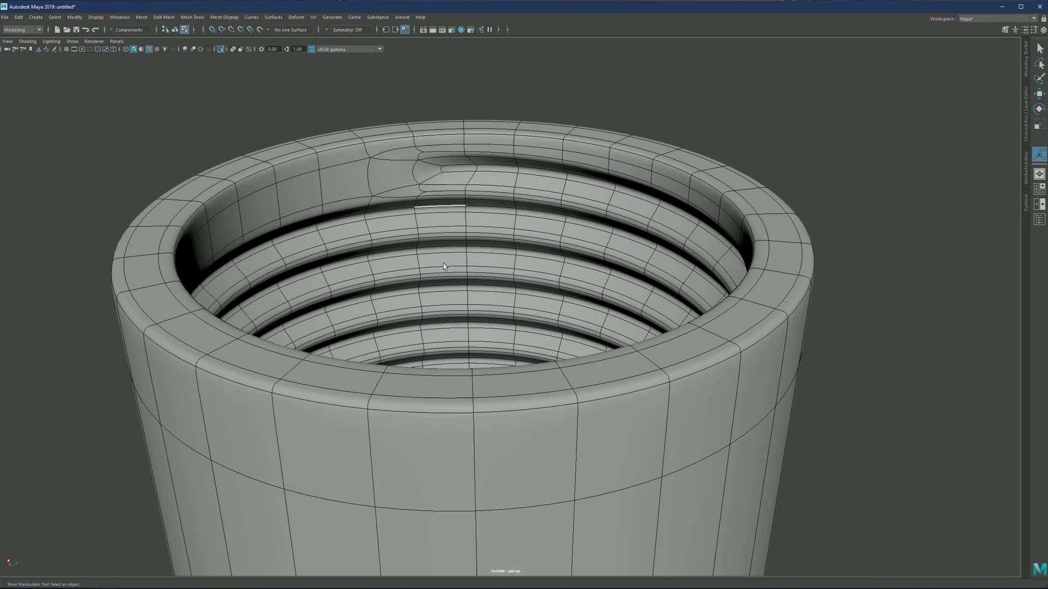
# - Move the short inner edge at the groove's lower end away from the end wall along the groove to taper it
pyautogui.press('q')
pyautogui.keyDown('alt'); pyautogui.moveTo(464, 414); pyautogui.dragTo(440, 175, button='middle'); pyautogui.keyUp('alt')
pyautogui.scroll(-4, 443, 218)
pyautogui.keyDown('alt'); pyautogui.moveTo(458, 453); pyautogui.dragTo(463, 352, button='middle'); pyautogui.keyUp('alt')
pyautogui.keyDown('alt'); pyautogui.moveTo(465, 371); pyautogui.dragTo(464, 316); pyautogui.keyUp('alt')
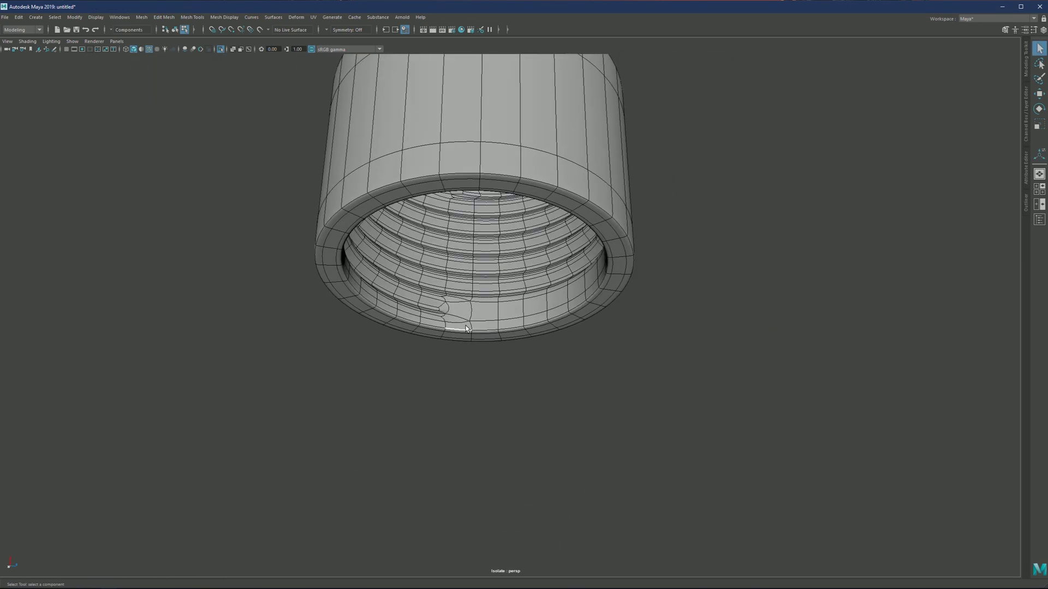
pyautogui.scroll(8, 464, 326)
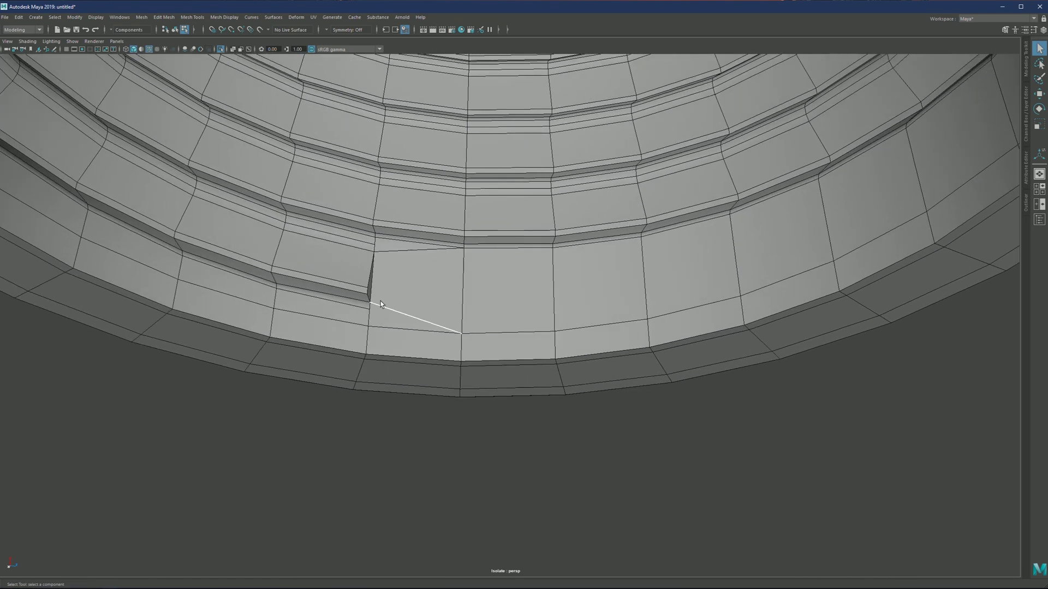
pyautogui.scroll(2, 349, 299)
pyautogui.keyDown('alt'); pyautogui.moveTo(313, 294); pyautogui.dragTo(371, 301, button='middle'); pyautogui.keyUp('alt')
pyautogui.scroll(2, 404, 303)
pyautogui.keyDown('alt'); pyautogui.moveTo(421, 304); pyautogui.dragTo(418, 331); pyautogui.keyUp('alt')
pyautogui.click(360, 275)
pyautogui.press('w')
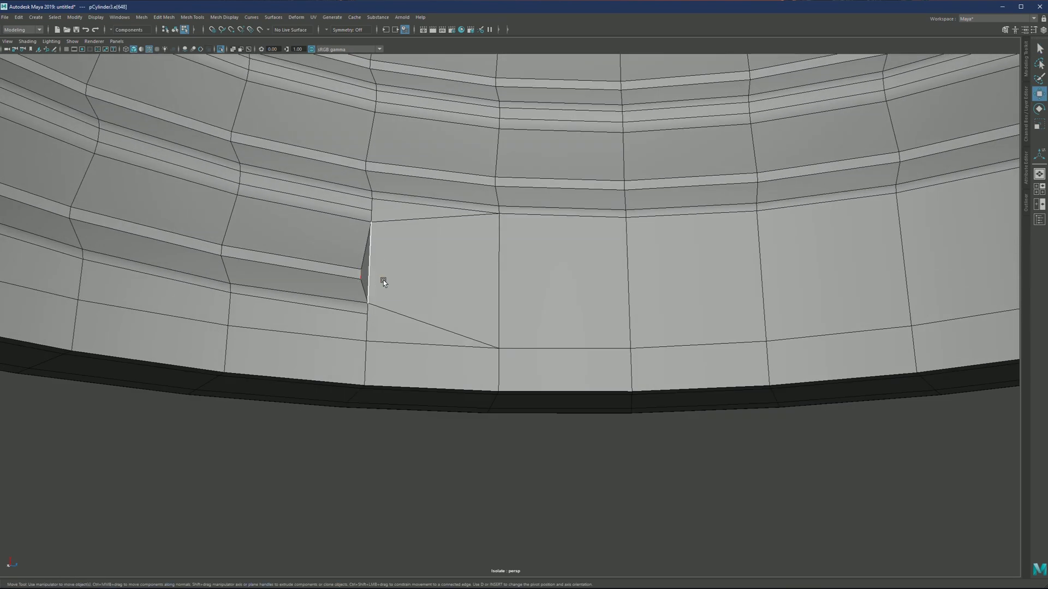
pyautogui.keyDown('alt'); pyautogui.moveTo(367, 267); pyautogui.dragTo(353, 286); pyautogui.keyUp('alt')
pyautogui.keyDown('ctrl'); pyautogui.keyDown('shift'); pyautogui.moveTo(353, 267); pyautogui.dragTo(352, 267, button='middle'); pyautogui.keyUp('shift'); pyautogui.keyUp('ctrl')
pyautogui.moveTo(353, 267); pyautogui.dragTo(274, 283)
# - Adjust the edge flow of the neighbouring short groove edge at the lower end and clear the selection
pyautogui.press('q')
pyautogui.keyDown('shift'); pyautogui.moveTo(404, 234); pyautogui.dragTo(394, 312, button='right'); pyautogui.keyUp('shift')
pyautogui.click(428, 430)
# - Slide the bevel-line vertices just outside both corners of the groove's lower end away from the corners
pyautogui.keyDown('alt'); pyautogui.moveTo(430, 304); pyautogui.dragTo(393, 302); pyautogui.keyUp('alt')
pyautogui.keyDown('alt'); pyautogui.moveTo(394, 305); pyautogui.dragTo(470, 291, button='middle'); pyautogui.keyUp('alt')
pyautogui.click(460, 211)
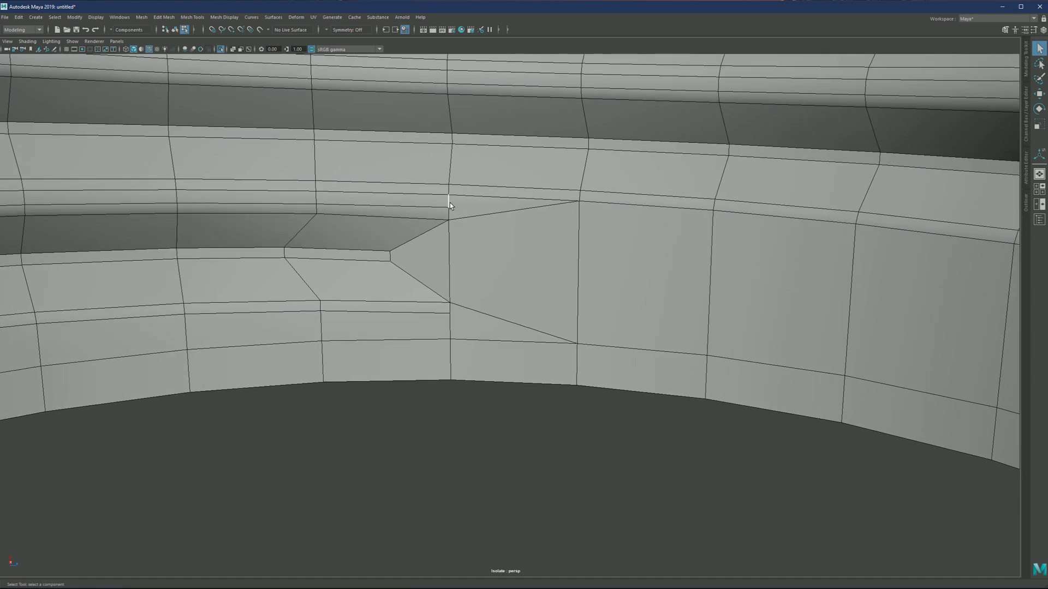
pyautogui.click(447, 208)
pyautogui.press('w')
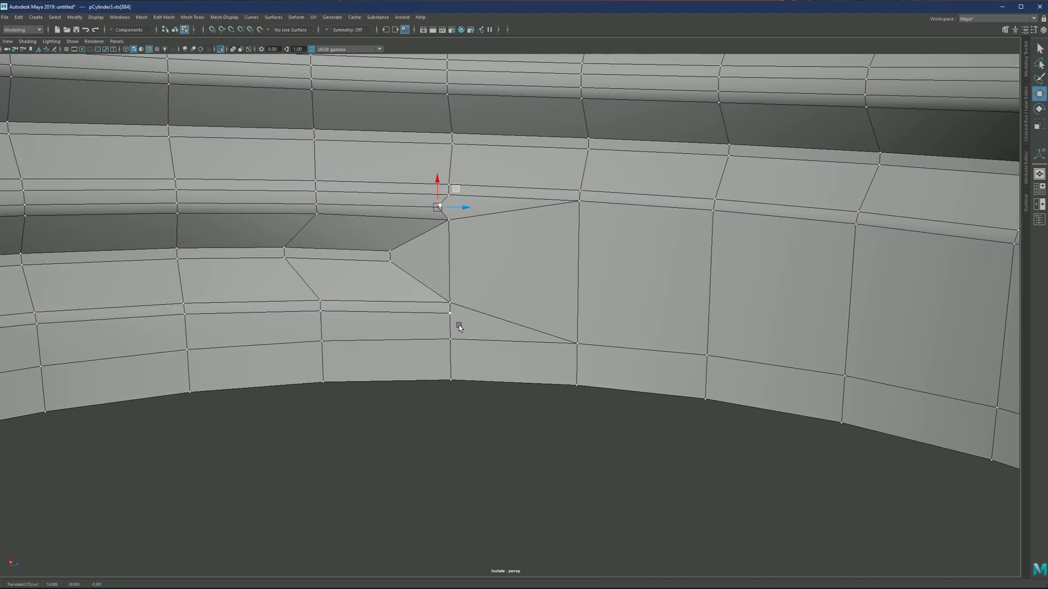
pyautogui.click(450, 313)
pyautogui.keyDown('ctrl'); pyautogui.keyDown('shift'); pyautogui.moveTo(450, 314); pyautogui.dragTo(451, 321); pyautogui.keyUp('shift'); pyautogui.keyUp('ctrl')
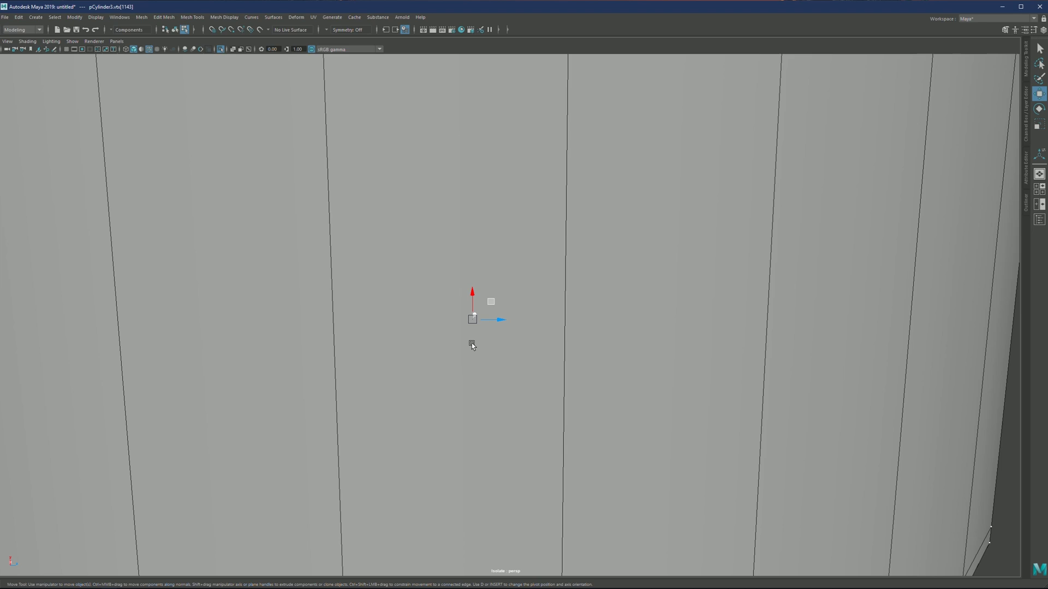
# - Examine the smoothed sleeve together with the threaded bolt from above and below, with isolation off and in object mode
pyautogui.scroll(-5, 469, 347)
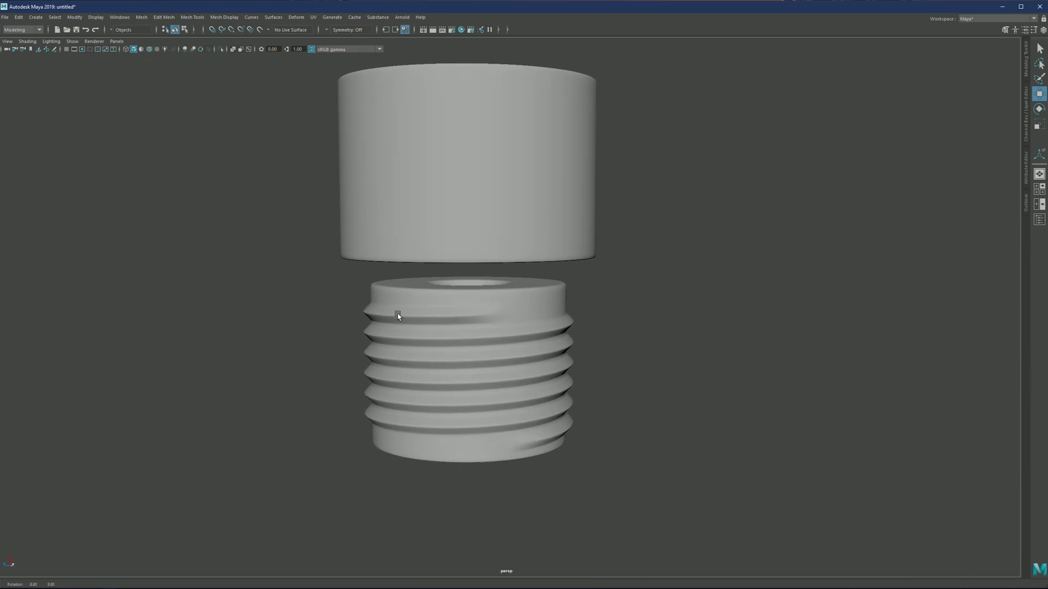
pyautogui.keyDown('alt'); pyautogui.moveTo(398, 313); pyautogui.dragTo(440, 283); pyautogui.keyUp('alt')
pyautogui.click(440, 279)
pyautogui.click(659, 305)
pyautogui.scroll(2, 451, 290)
pyautogui.keyDown('alt'); pyautogui.moveTo(401, 238); pyautogui.dragTo(401, 190); pyautogui.keyUp('alt')
pyautogui.click(400, 191)
pyautogui.click(593, 292)
pyautogui.scroll(-3, 497, 278)
pyautogui.keyDown('alt'); pyautogui.moveTo(488, 267); pyautogui.dragTo(488, 297); pyautogui.keyUp('alt')
pyautogui.scroll(2, 457, 285)
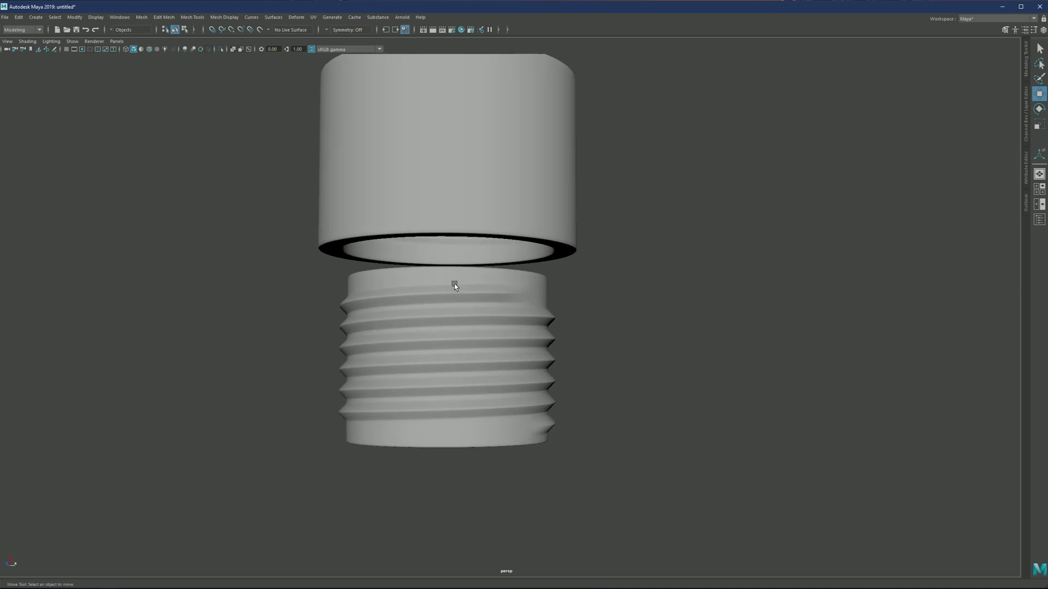
pyautogui.keyDown('alt'); pyautogui.moveTo(457, 285); pyautogui.dragTo(488, 292, button='middle'); pyautogui.keyUp('alt')
pyautogui.moveTo(489, 288)
pyautogui.keyDown('alt'); pyautogui.mouseDown()
pyautogui.moveTo(476, 290)
pyautogui.moveTo(491, 295)
pyautogui.moveTo(489, 285)
pyautogui.moveTo(477, 310)
pyautogui.moveTo(499, 313)
pyautogui.moveTo(480, 296)
pyautogui.mouseUp(); pyautogui.keyUp('alt')
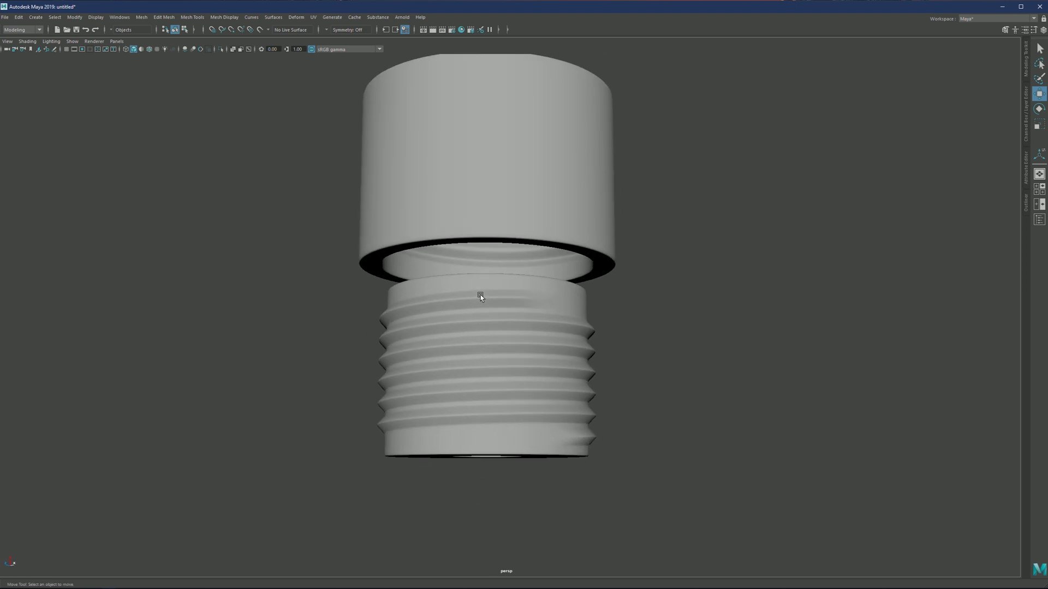